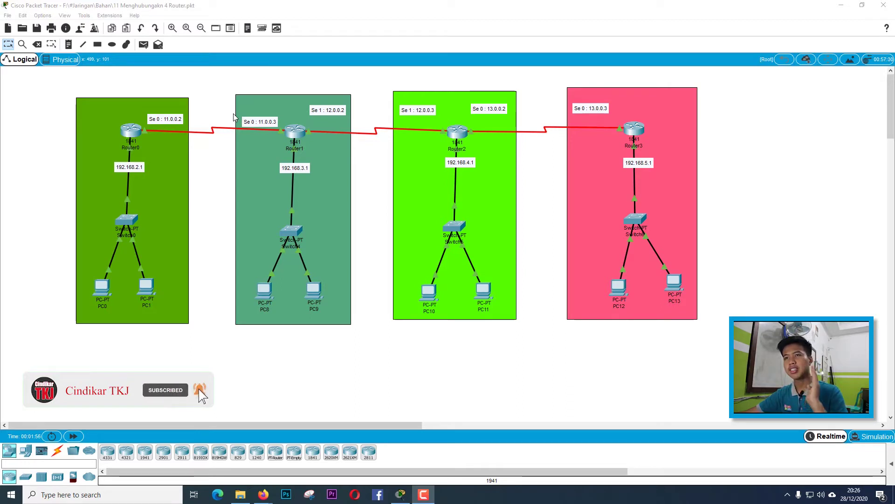
drag(54, 88, 213, 358)
click(213, 334)
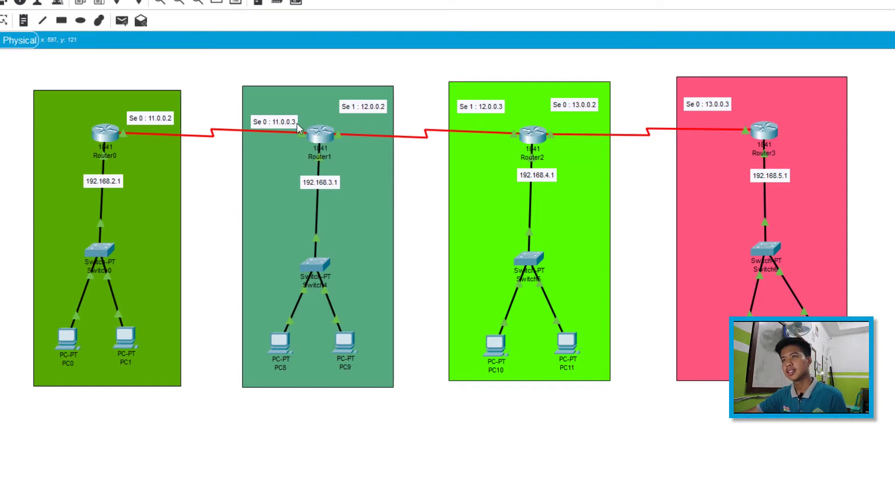
mouse_move(601, 136)
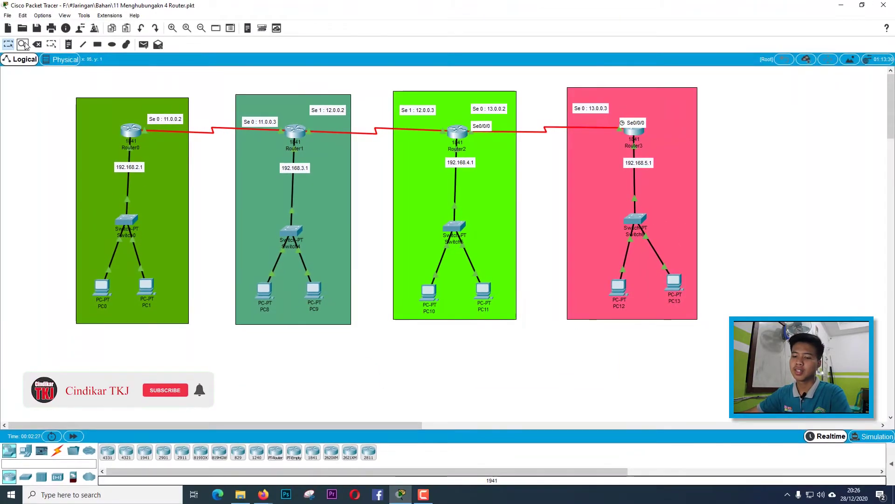
Start a new empty network, saving the changes to the currently open four-router file.
click(8, 16)
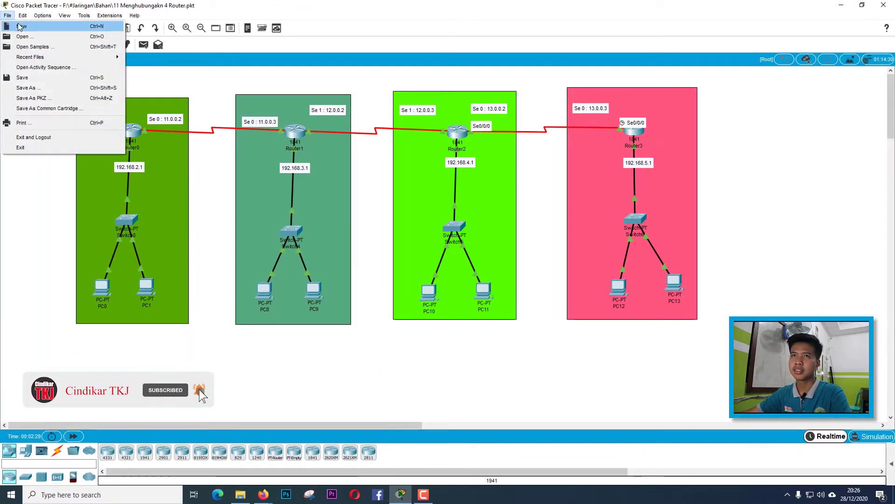
click(22, 26)
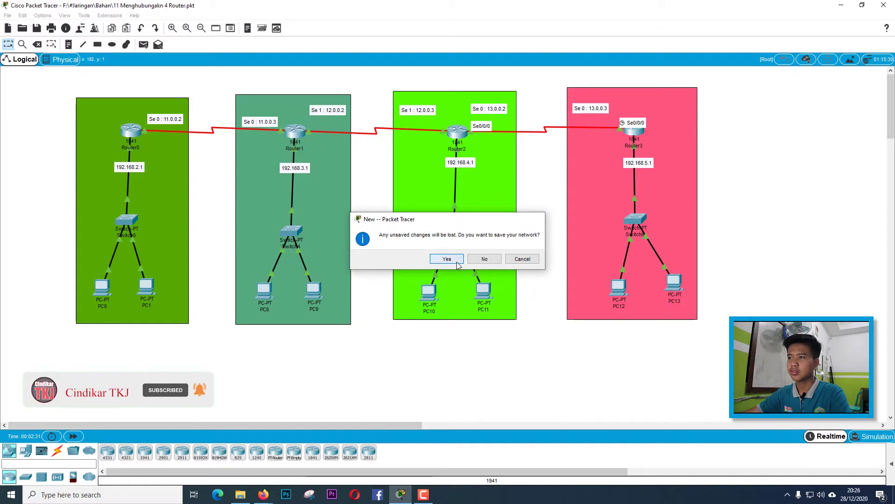
click(432, 258)
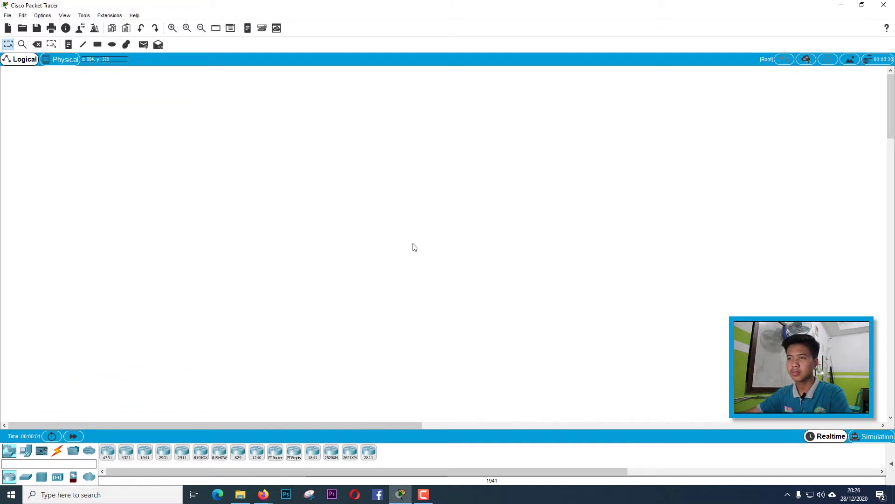
Save the new network as "Menghubungkan 4 rputer" in the #Jaringan folder on drive F:.
key(ctrl+s)
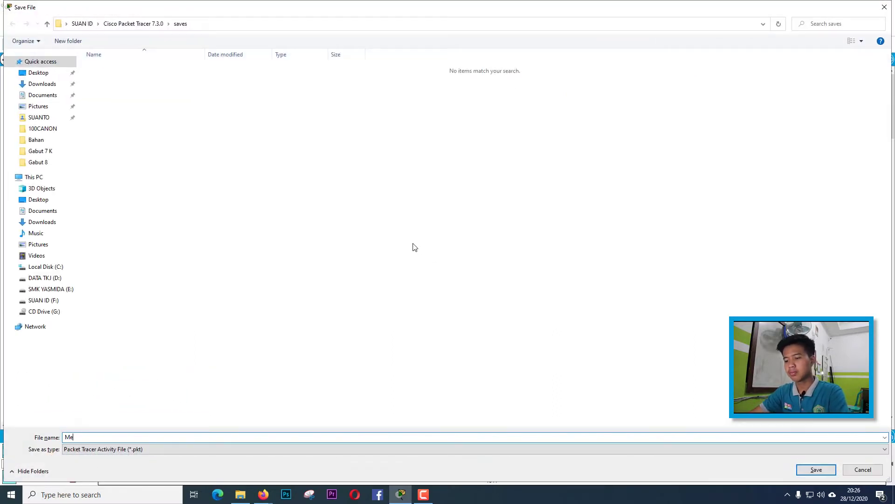
text(Menghubungkan 4)
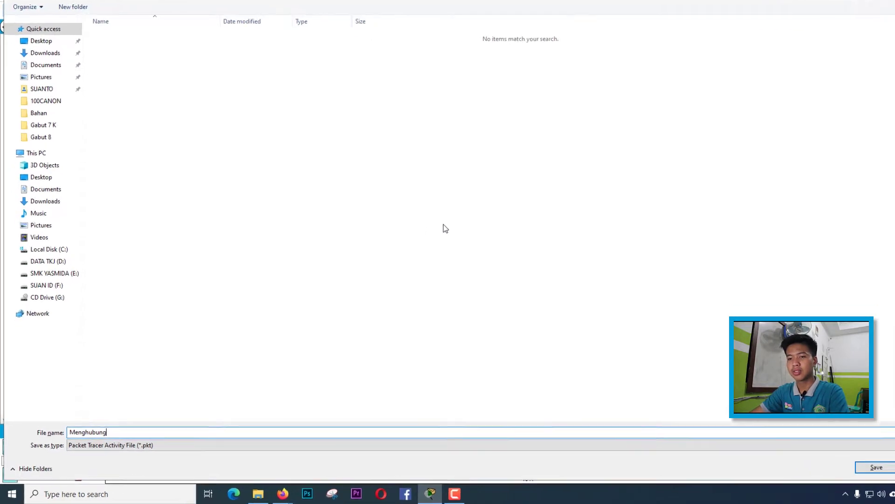
text( rputer)
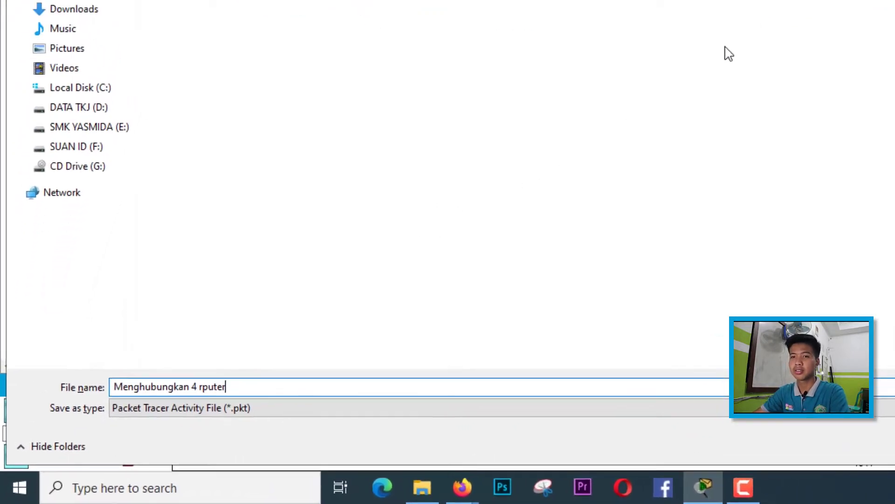
click(83, 112)
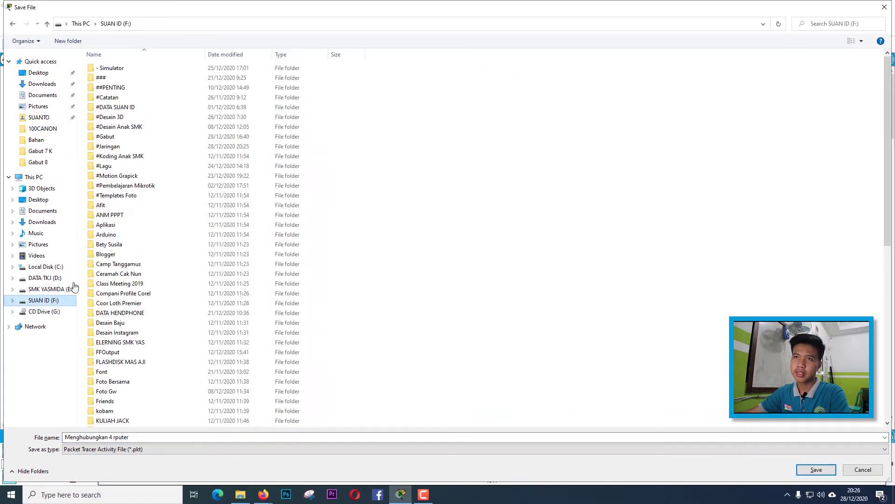
double_click(171, 146)
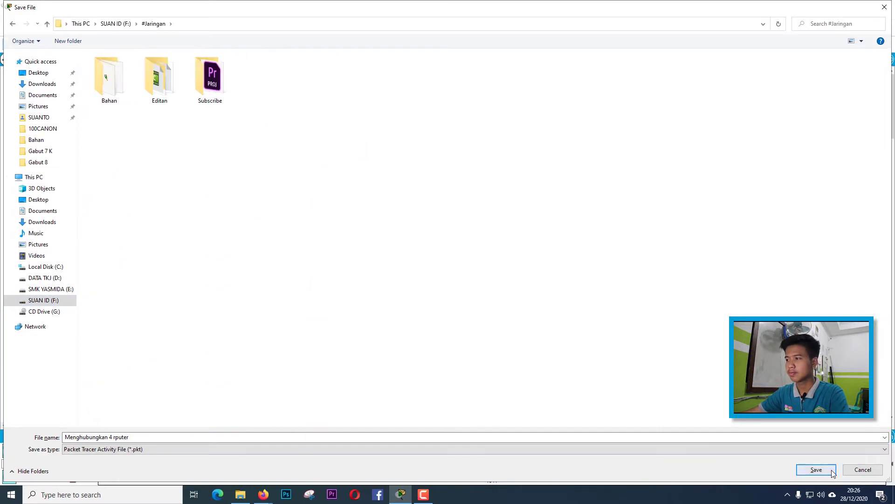
click(816, 470)
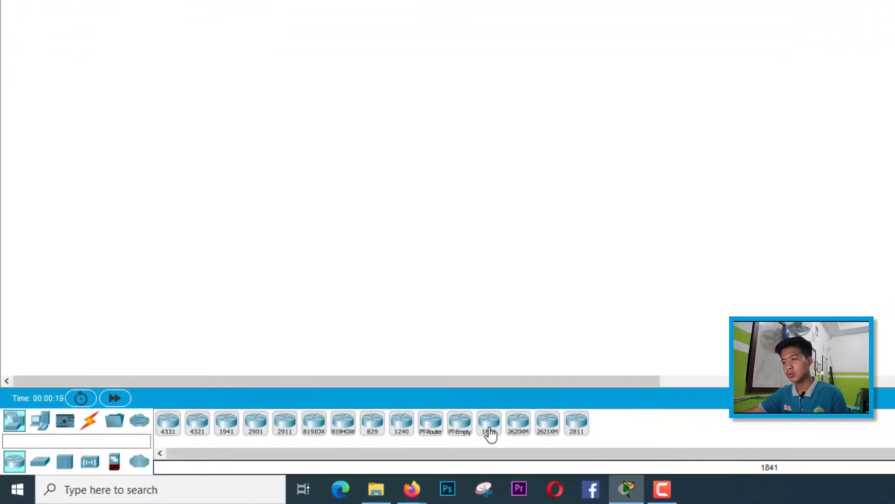
Place four 1841 routers in a widely spaced horizontal row across the upper part of the workspace.
click(490, 433)
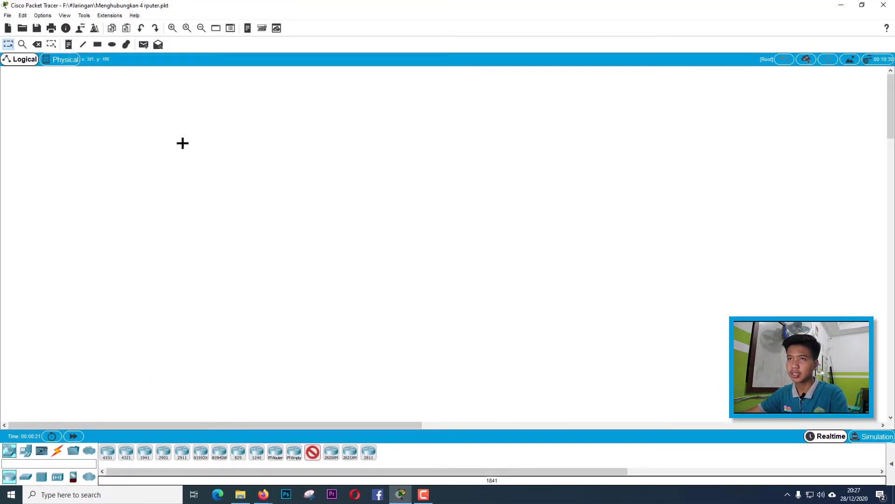
click(187, 149)
click(314, 453)
click(295, 154)
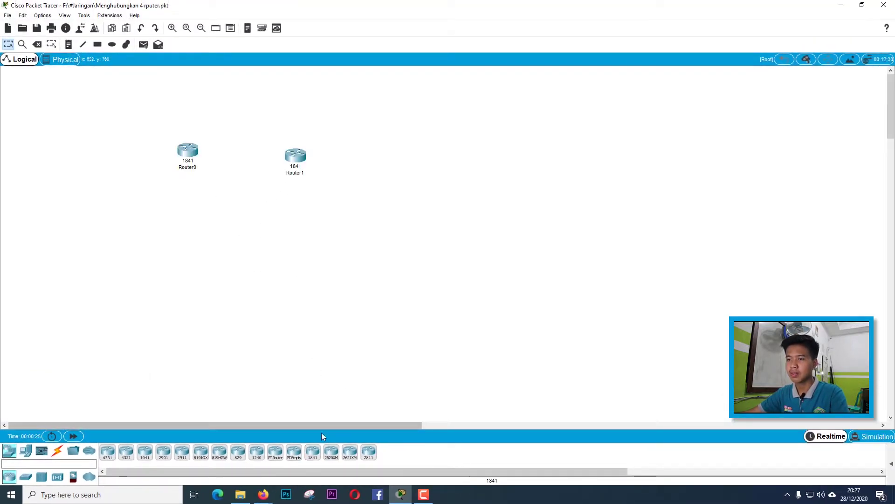
click(409, 158)
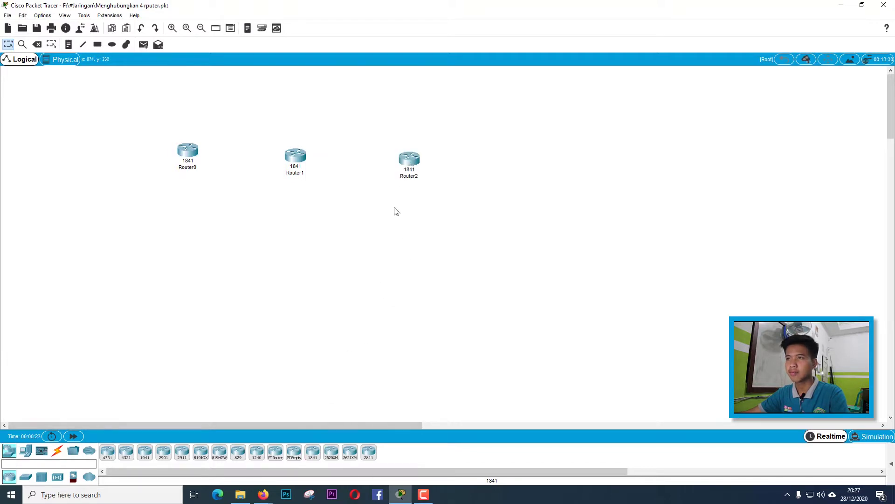
click(314, 453)
click(674, 149)
drag(688, 150, 758, 140)
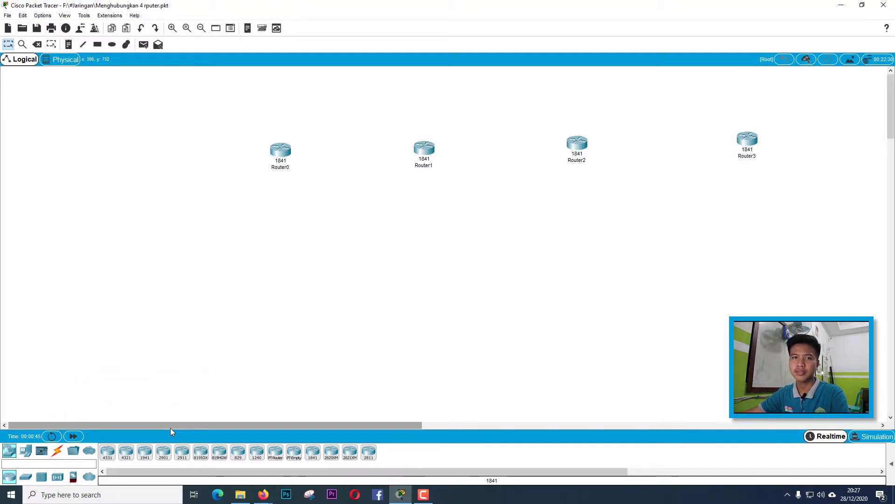
Place four Switch-PT switches in the workspace, one beneath each of the four routers.
click(25, 450)
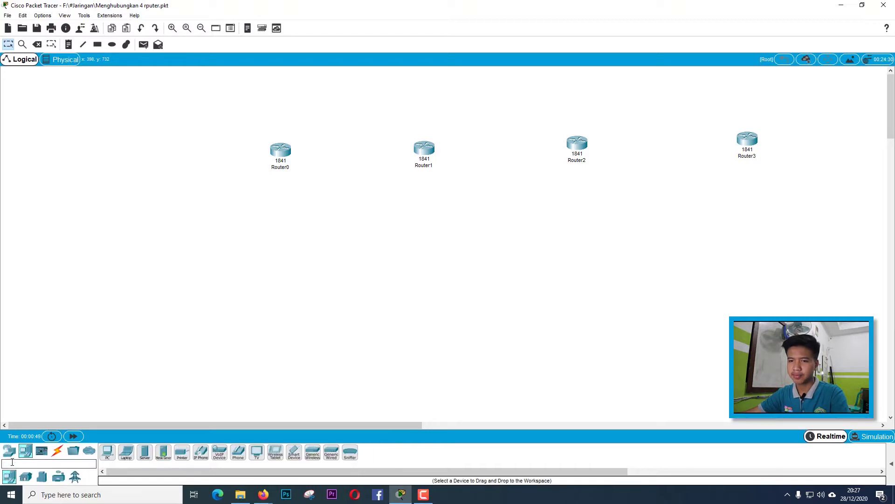
click(9, 450)
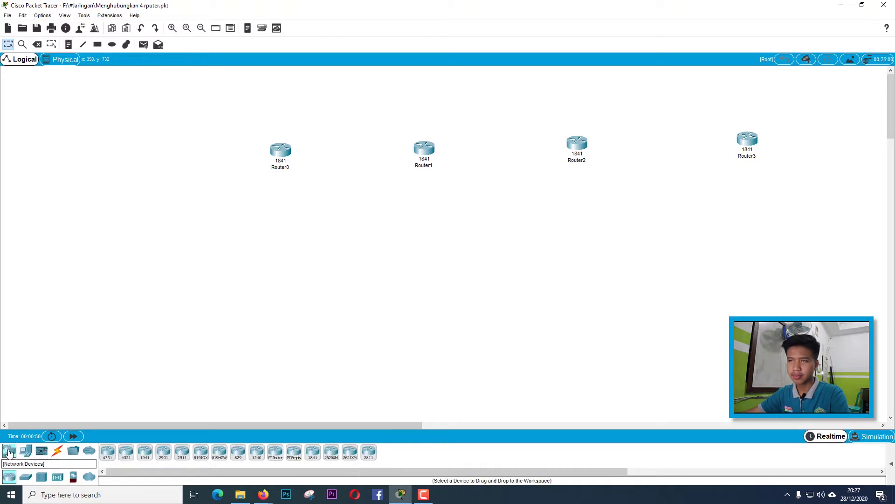
click(26, 478)
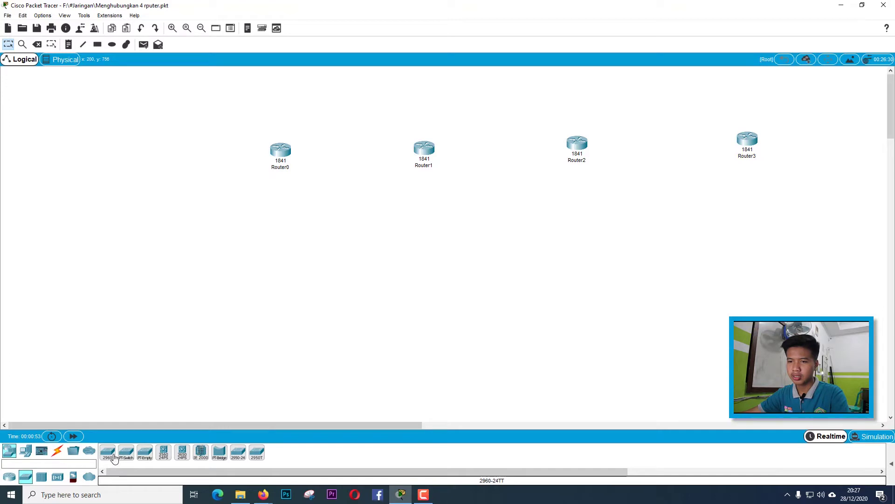
drag(124, 456, 138, 450)
click(277, 229)
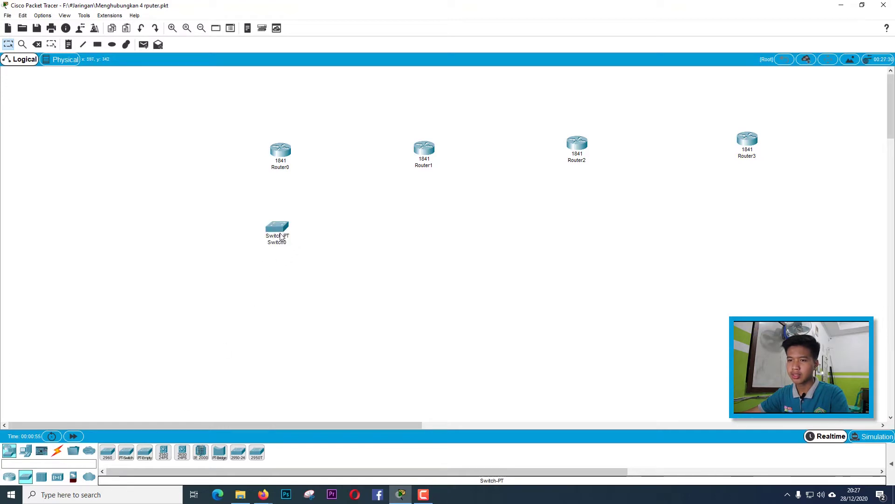
click(133, 453)
click(428, 219)
click(133, 453)
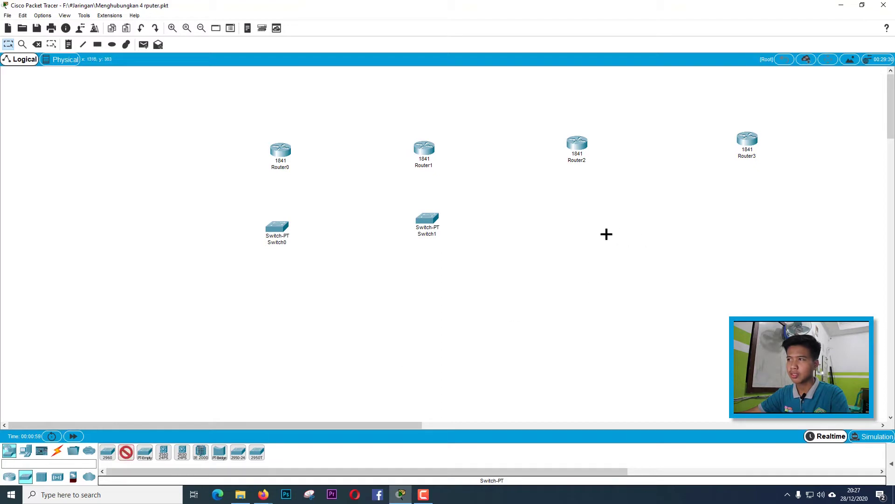
click(582, 228)
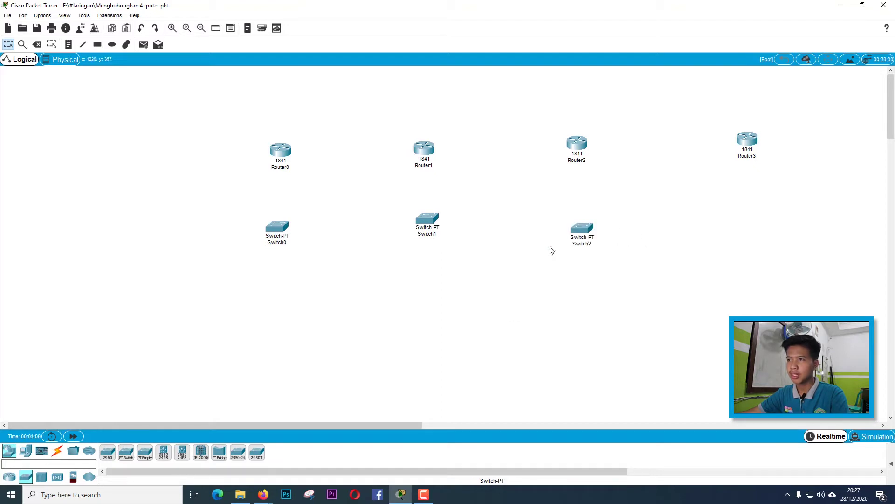
click(126, 454)
click(763, 217)
Adjust the positions of Switch3, Switch2 and Switch1 to even out the row of switches.
drag(762, 217, 764, 219)
drag(595, 236, 589, 229)
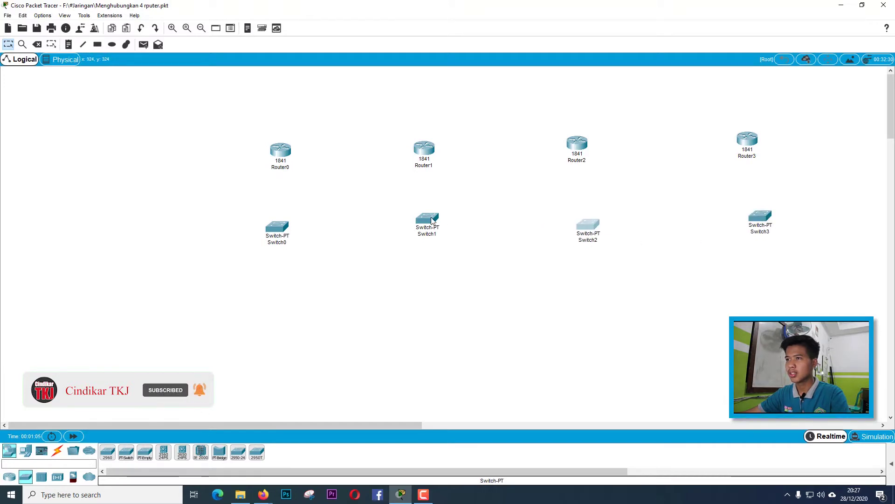
drag(432, 220, 430, 230)
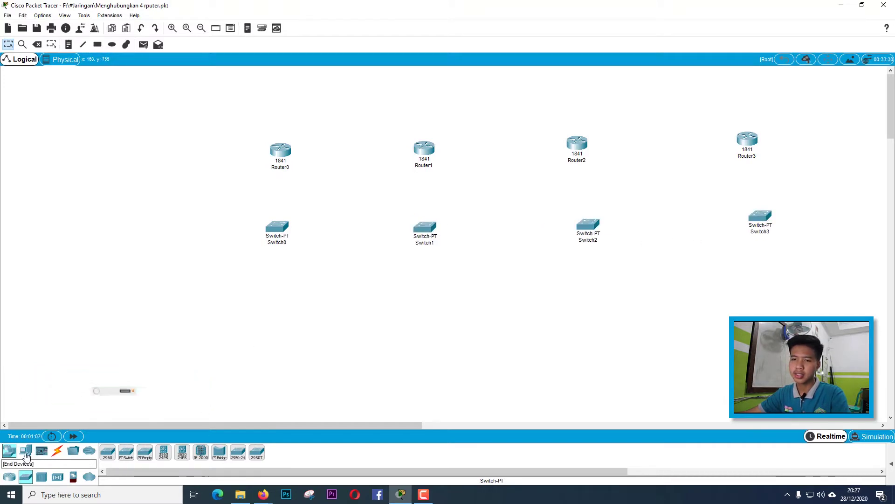
Place two PC-PT computers and one Laptop-PT side by side beneath Switch0.
click(26, 453)
click(108, 451)
click(220, 319)
click(108, 452)
click(266, 319)
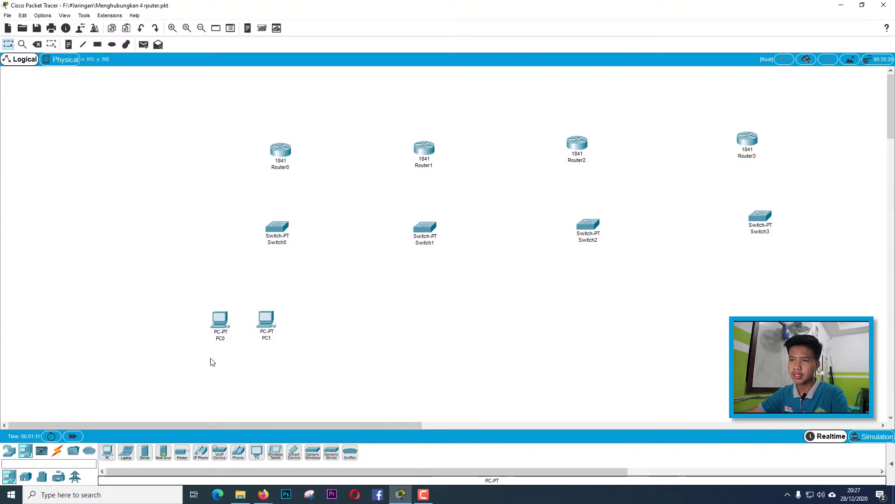
click(126, 452)
click(320, 321)
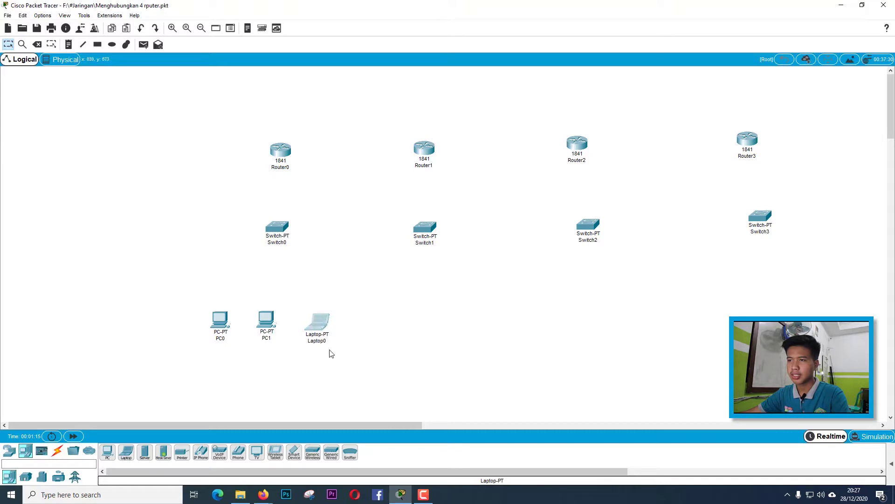
Select the two PCs and the laptop as a group and duplicate them beneath Switch1.
drag(375, 368, 200, 310)
drag(299, 351, 305, 347)
click(386, 351)
drag(374, 345, 202, 311)
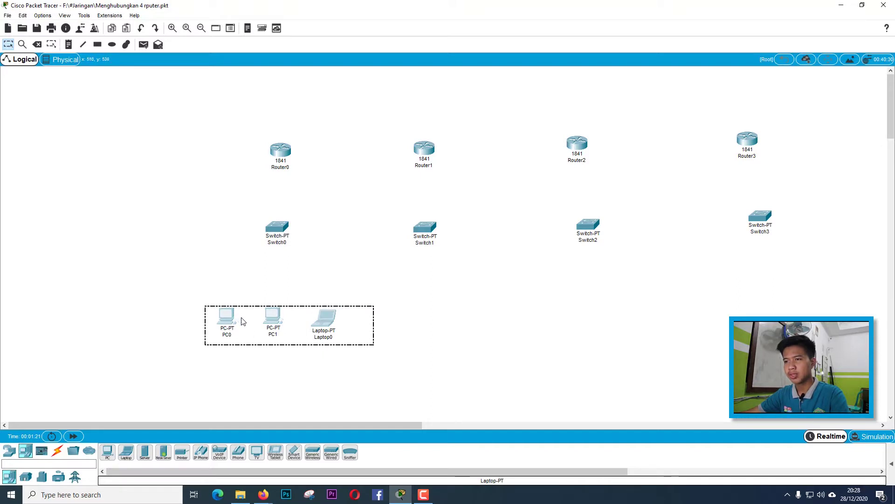
drag(386, 362, 173, 287)
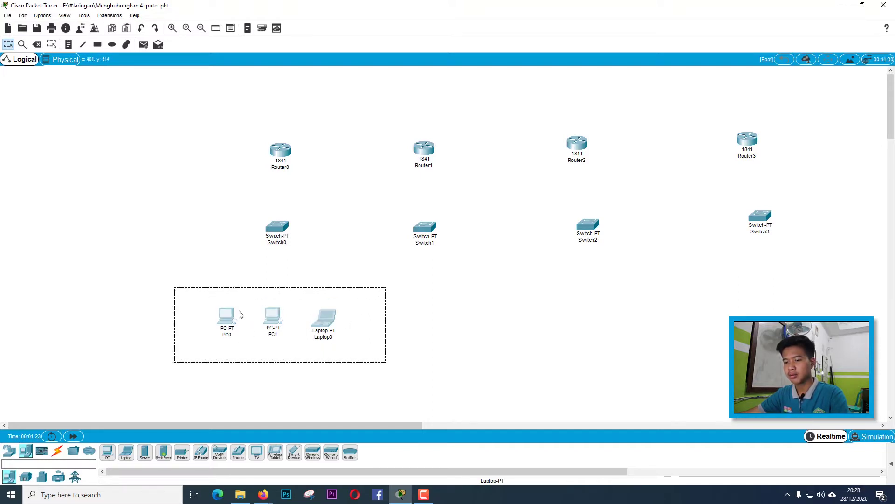
drag(321, 321, 436, 319)
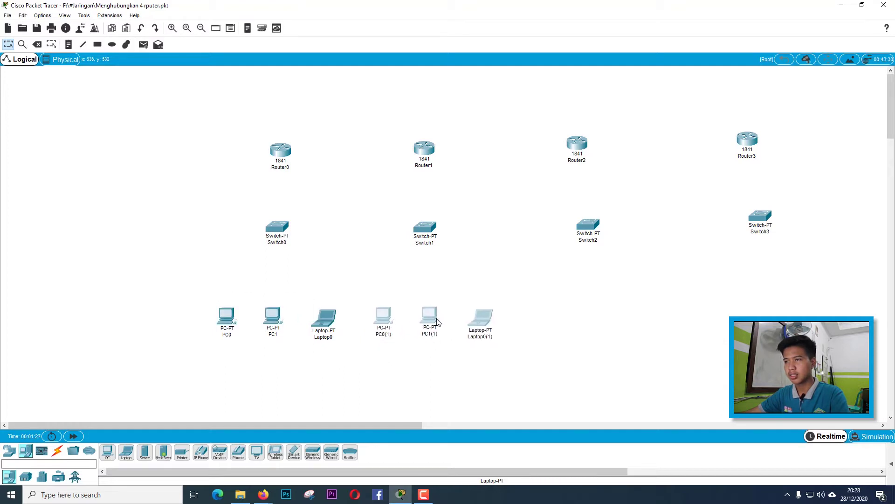
Duplicate the group of two PCs and a laptop beneath Switch2 and Switch3, and adjust the copies' positions.
drag(522, 362, 732, 307)
drag(670, 346, 543, 293)
drag(609, 315, 605, 311)
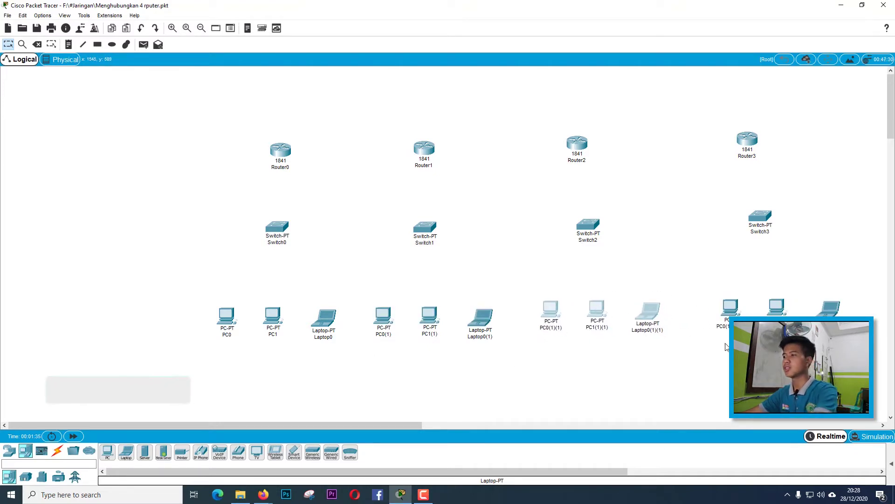
drag(840, 362, 726, 309)
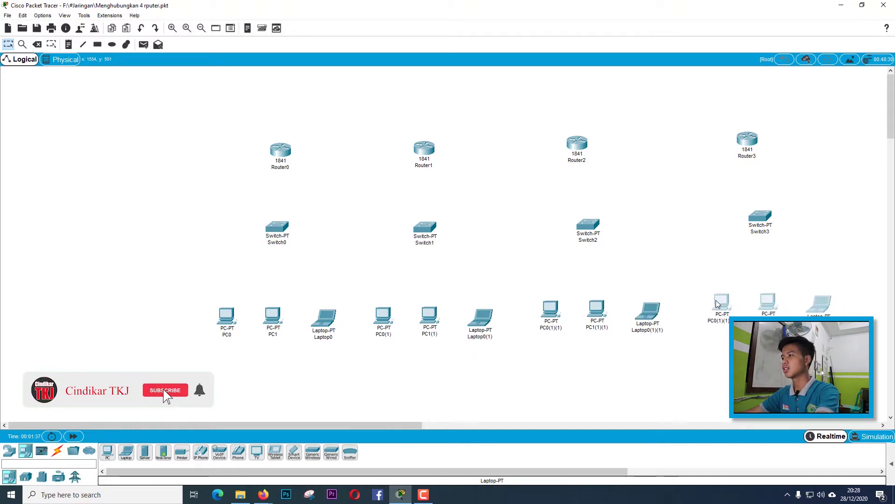
Move Router3 and Router2 slightly so that each lines up above its switch.
drag(750, 144, 759, 143)
drag(579, 149, 587, 151)
click(544, 196)
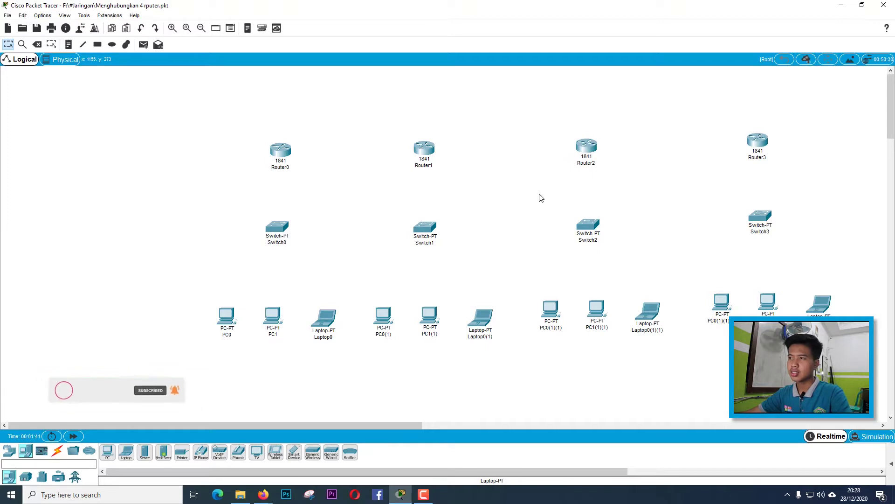
Connect PC0 to Switch0 with a Copper Straight-Through cable.
click(57, 451)
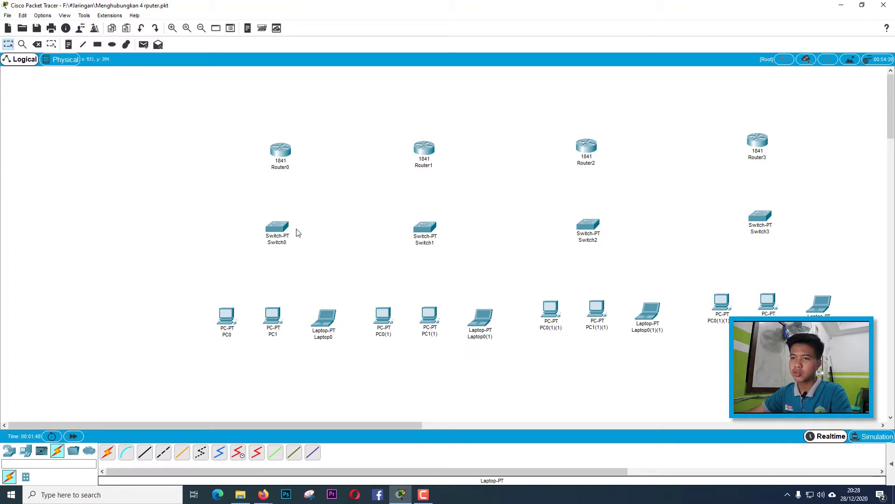
click(145, 449)
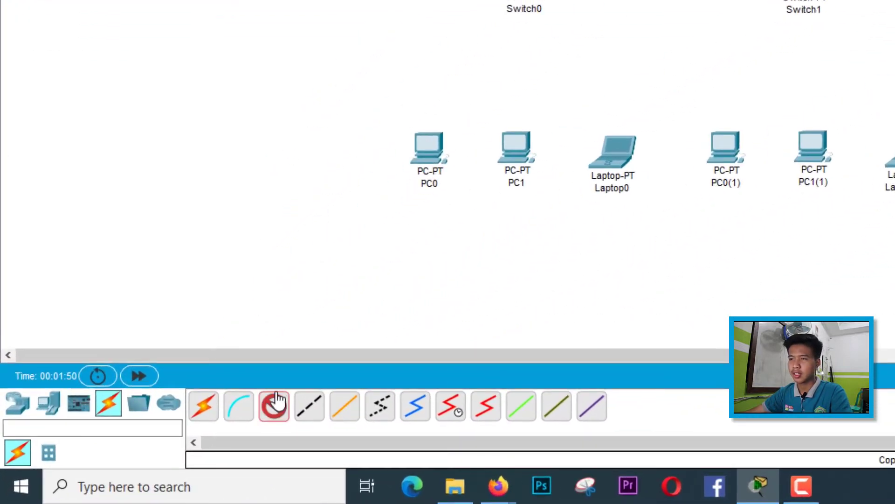
click(434, 151)
click(484, 231)
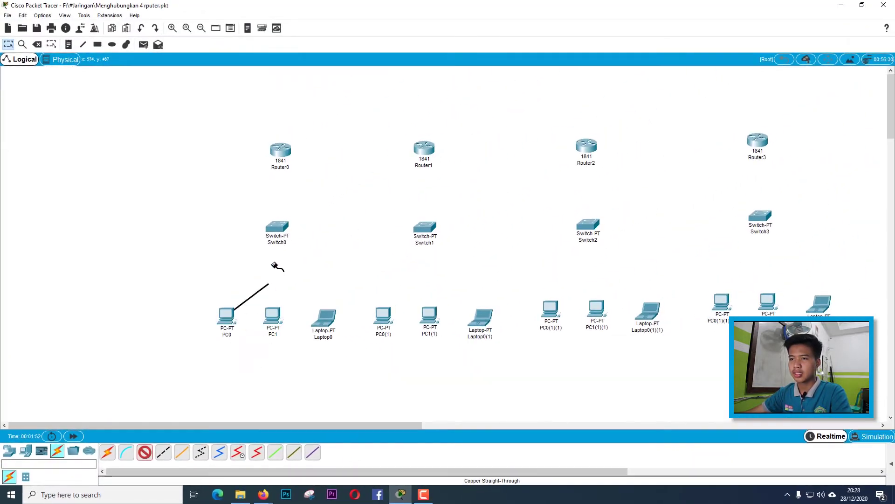
click(288, 235)
click(322, 246)
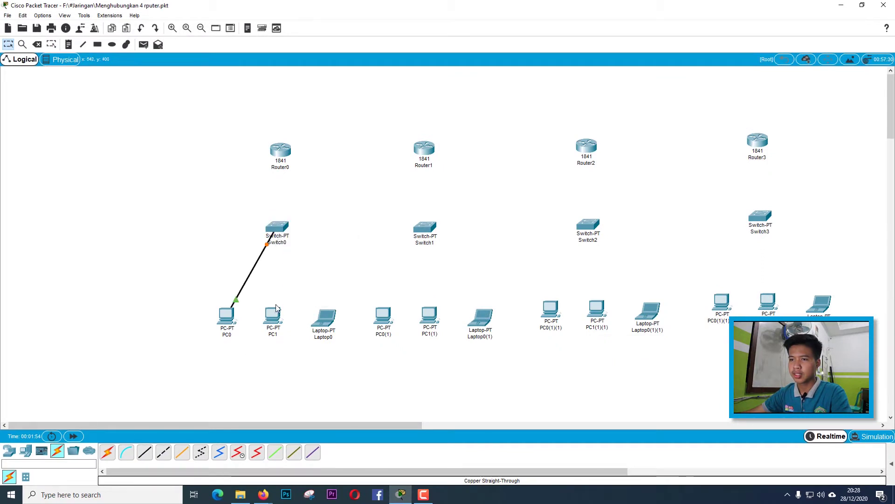
Connect PC1's FastEthernet0 port to Switch0's FastEthernet1/1 port with a Copper Straight-Through cable.
click(274, 314)
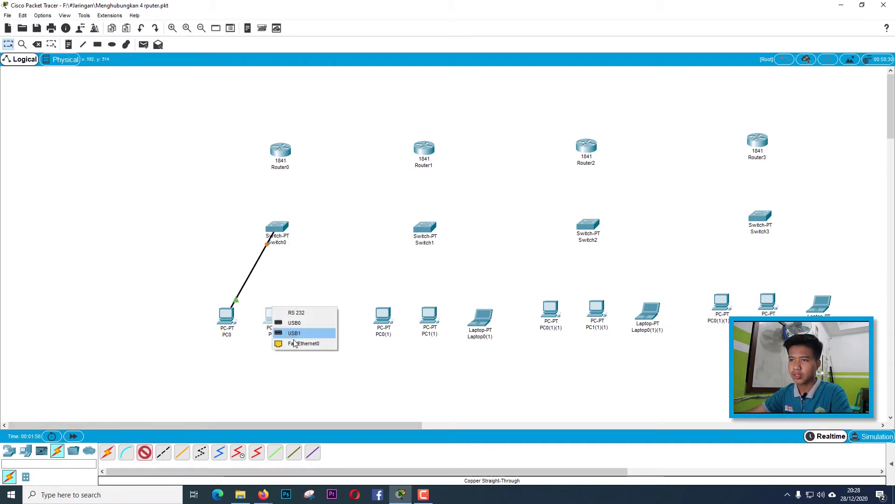
click(294, 335)
click(490, 259)
click(273, 314)
click(298, 355)
click(280, 233)
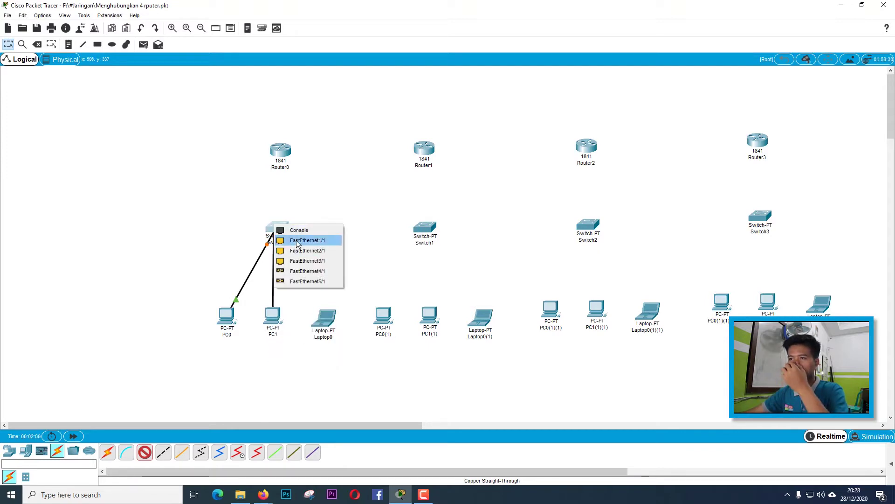
click(296, 238)
Connect Laptop0's FastEthernet0 port to a free FastEthernet port on Switch0 with a Copper Straight-Through cable.
click(151, 452)
click(323, 317)
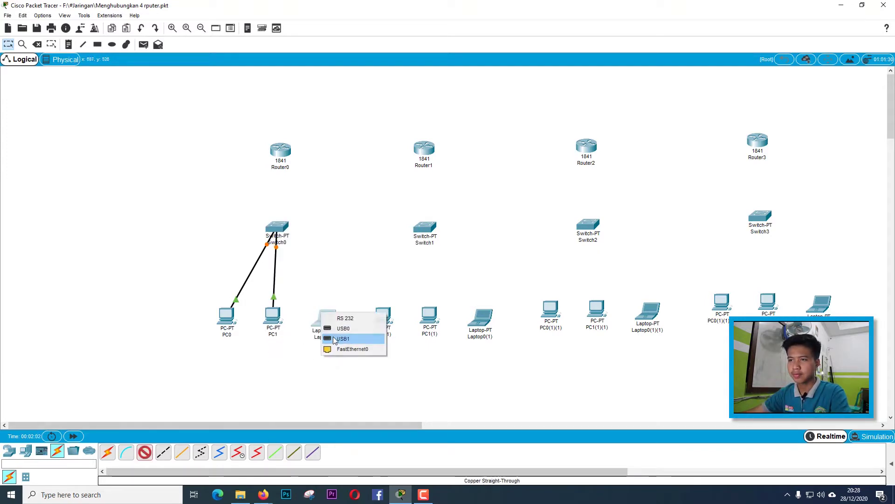
click(335, 352)
click(275, 227)
click(298, 247)
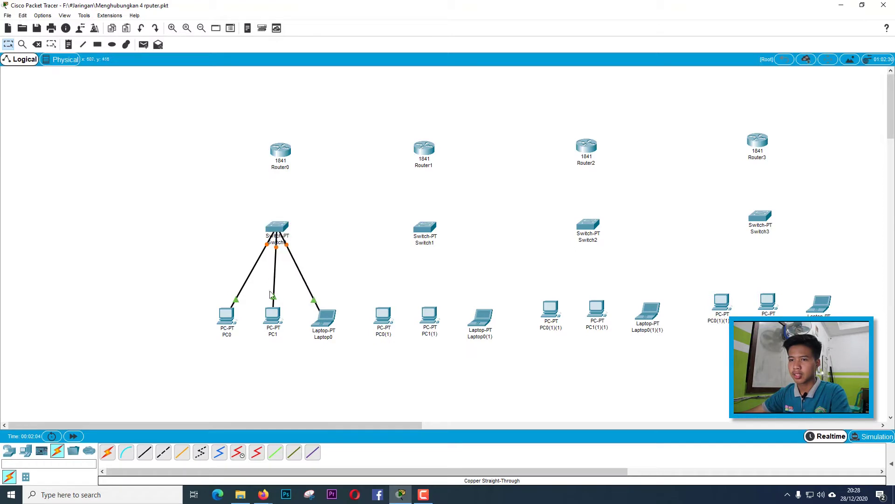
Connect Router0's FastEthernet0/0 port to Switch0 with a Copper Straight-Through cable.
click(143, 455)
click(280, 148)
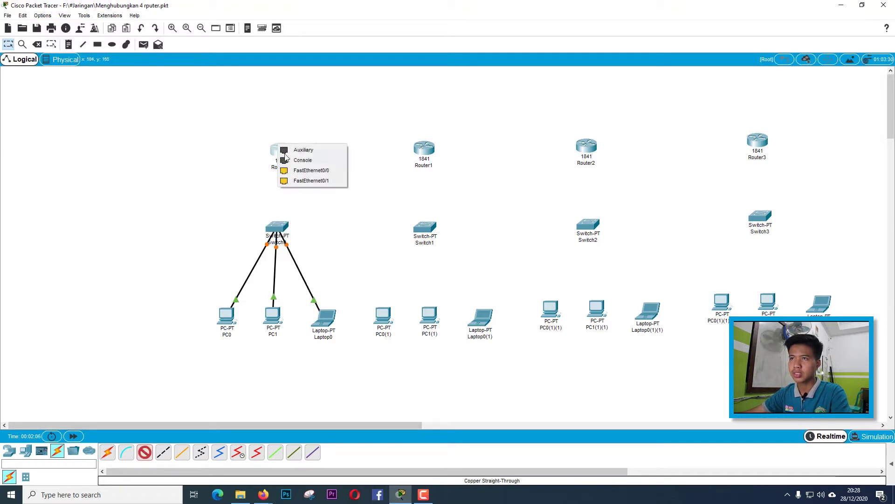
click(322, 172)
click(279, 227)
click(295, 241)
Connect Router1 to Switch1 through their FastEthernet ports with a Copper Straight-Through cable.
click(145, 452)
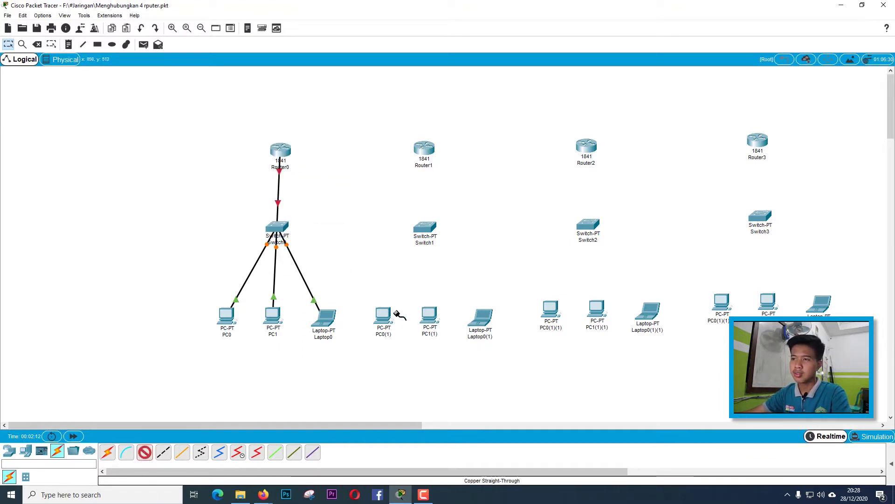
click(425, 156)
click(454, 174)
click(424, 230)
click(454, 240)
Connect PC0(1) to a free FastEthernet port on Switch1 with a Copper Straight-Through cable.
click(145, 452)
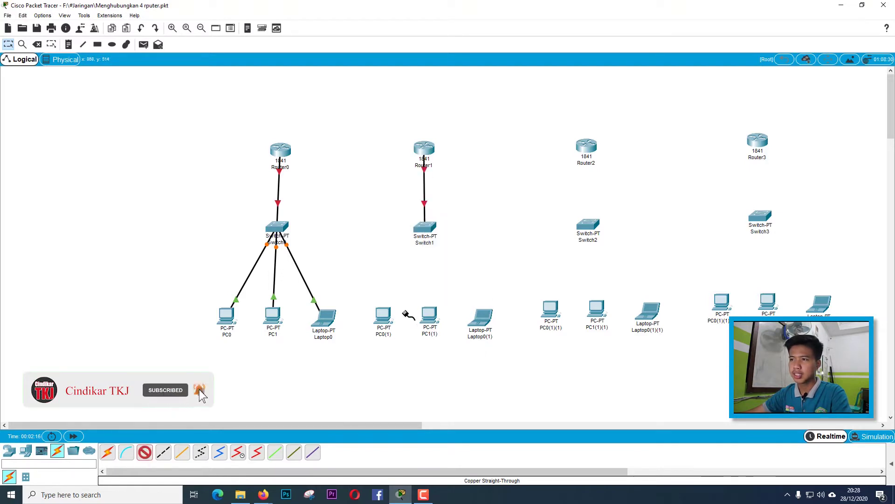
click(385, 321)
click(405, 353)
click(424, 227)
click(433, 251)
Connect PC1(1) to a free FastEthernet port on Switch1 with a Copper Straight-Through cable.
click(145, 451)
click(428, 315)
click(442, 348)
click(424, 227)
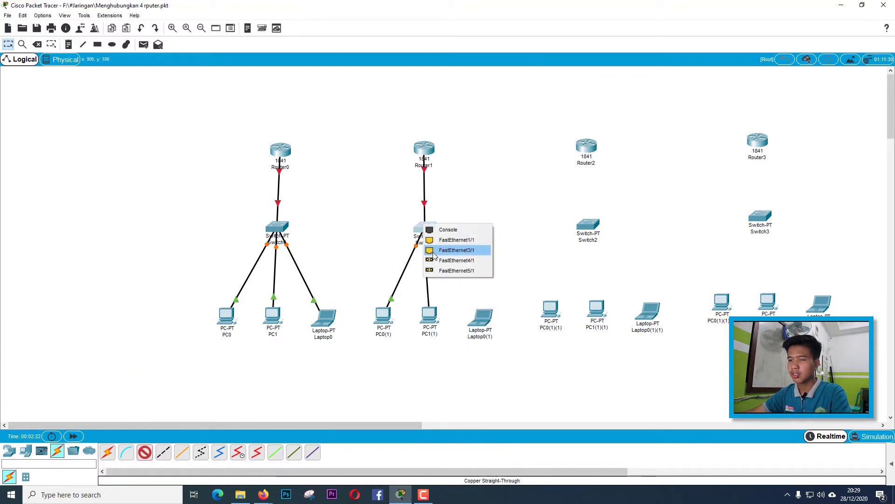
click(450, 260)
Connect Laptop0(1)'s FastEthernet0 port to Switch1 with a Copper Straight-Through cable.
click(145, 451)
click(483, 318)
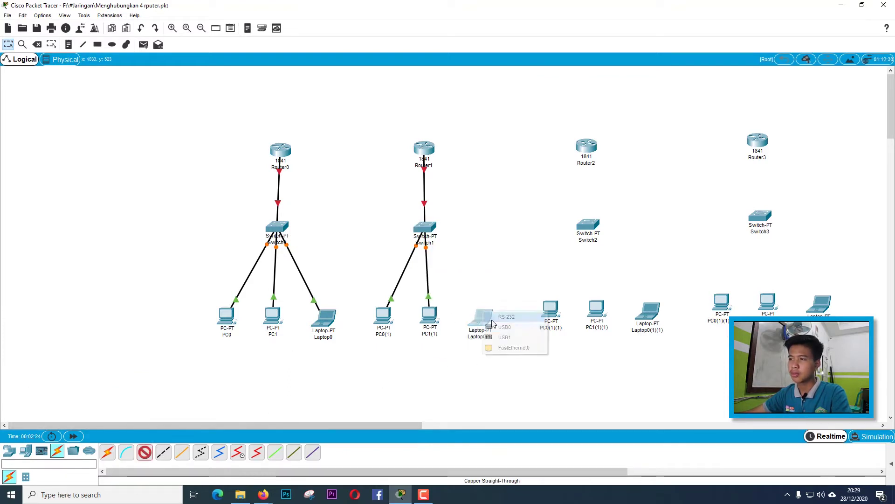
click(514, 347)
click(424, 227)
click(450, 261)
Connect Router2 to Switch2 through their FastEthernet ports with a Copper Straight-Through cable.
click(145, 451)
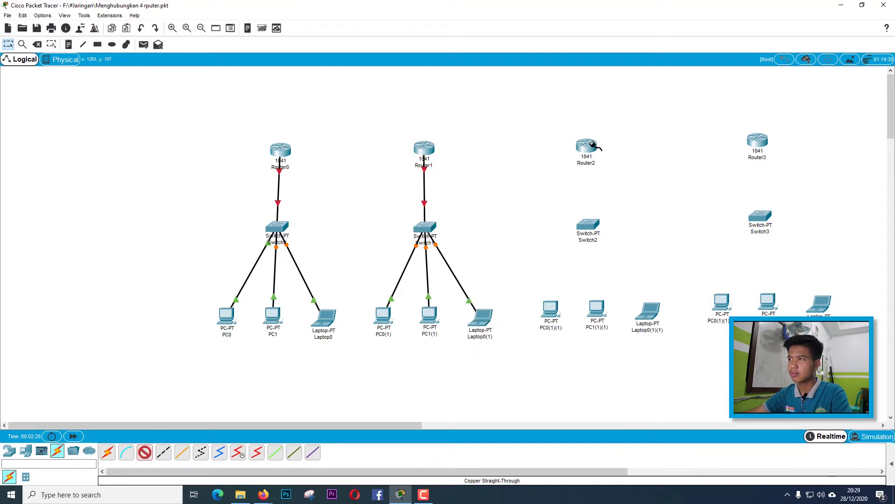
click(589, 145)
click(621, 177)
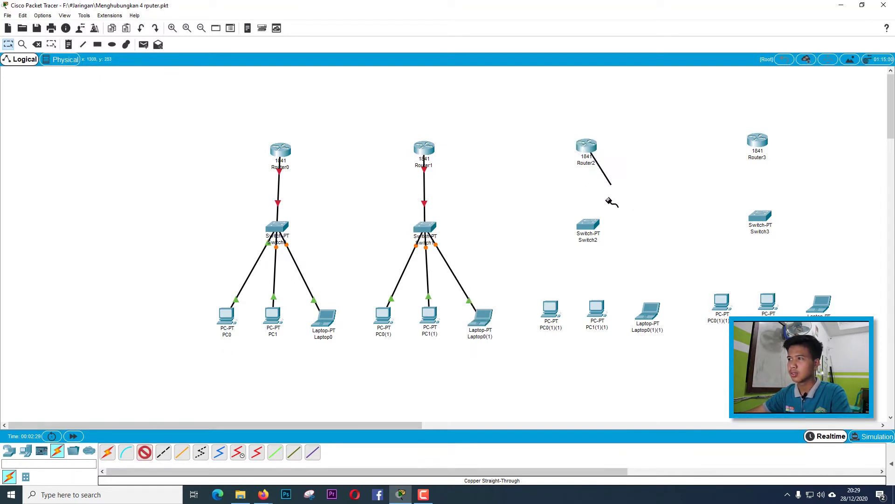
click(590, 223)
click(593, 262)
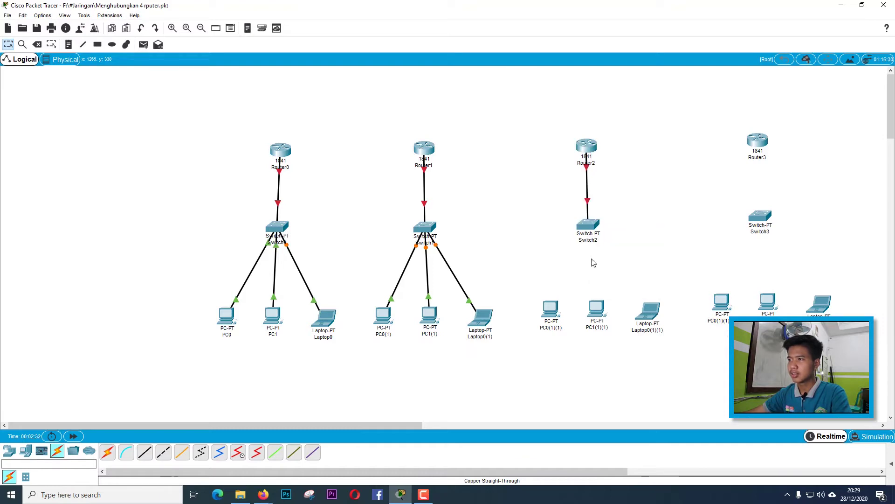
Connect PC0(1)(1) to Switch2's FastEthernet1/1 port with a Copper Straight-Through cable.
click(145, 452)
click(552, 311)
click(583, 344)
click(588, 225)
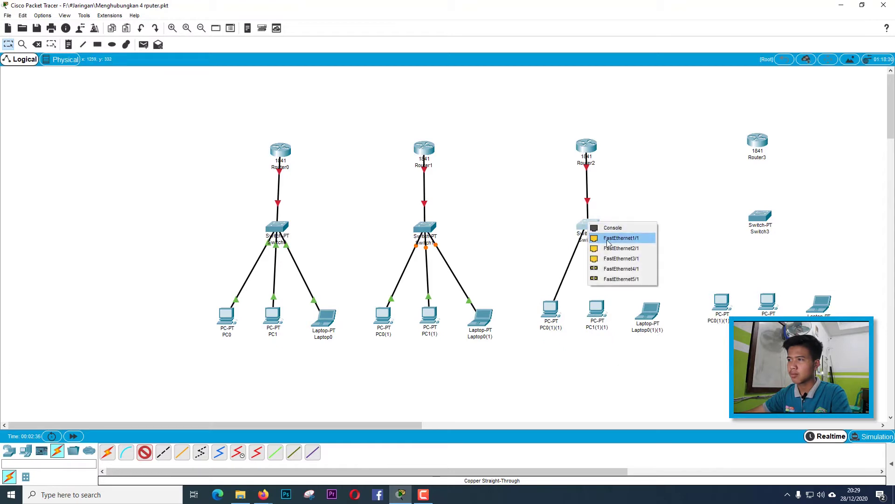
click(607, 239)
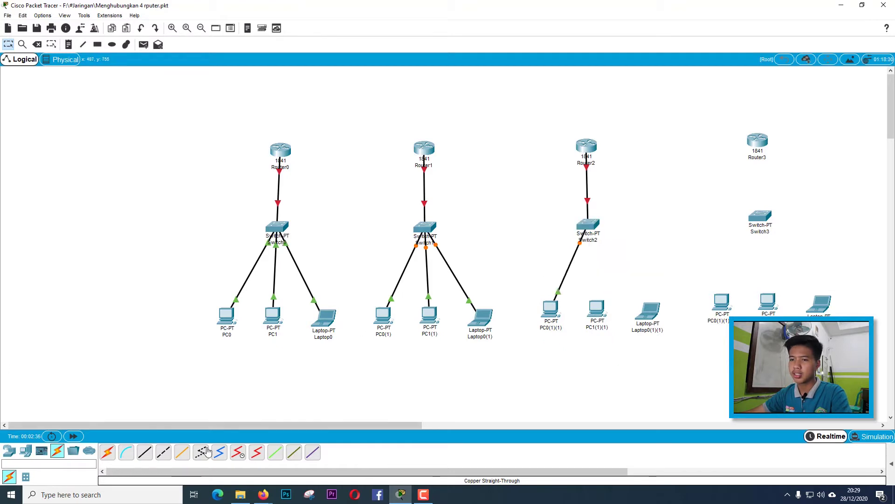
Connect PC1(1)(1) to a free FastEthernet port on Switch2 with a Copper Straight-Through cable.
click(590, 316)
click(623, 342)
click(593, 228)
click(620, 247)
Connect Laptop0(1)(1)'s FastEthernet0 port to Switch2 with a Copper Straight-Through cable.
click(148, 455)
click(655, 309)
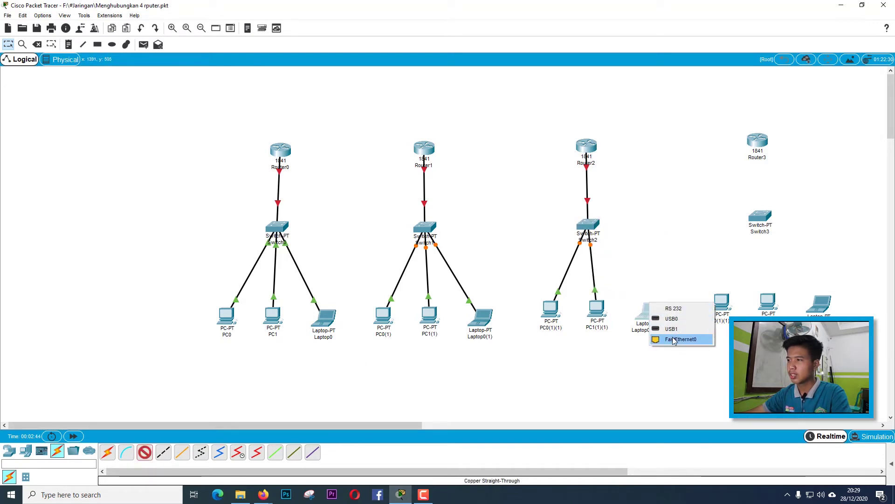
click(674, 339)
click(592, 226)
click(620, 238)
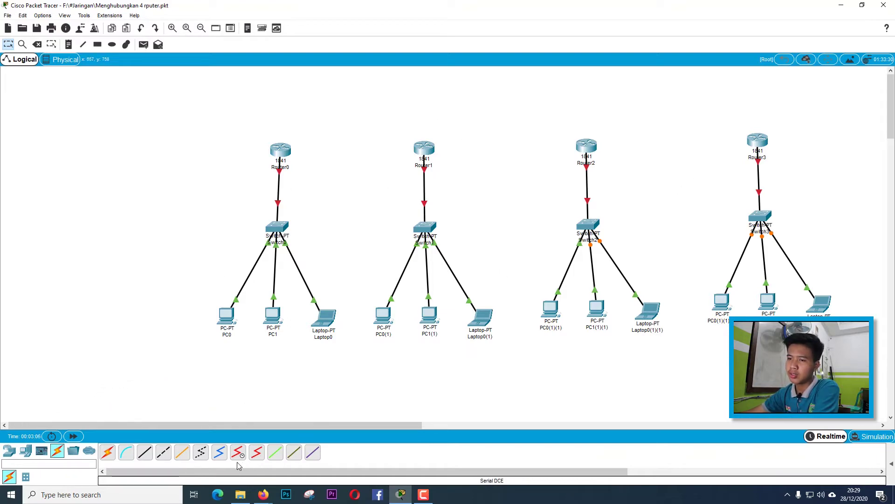
click(256, 453)
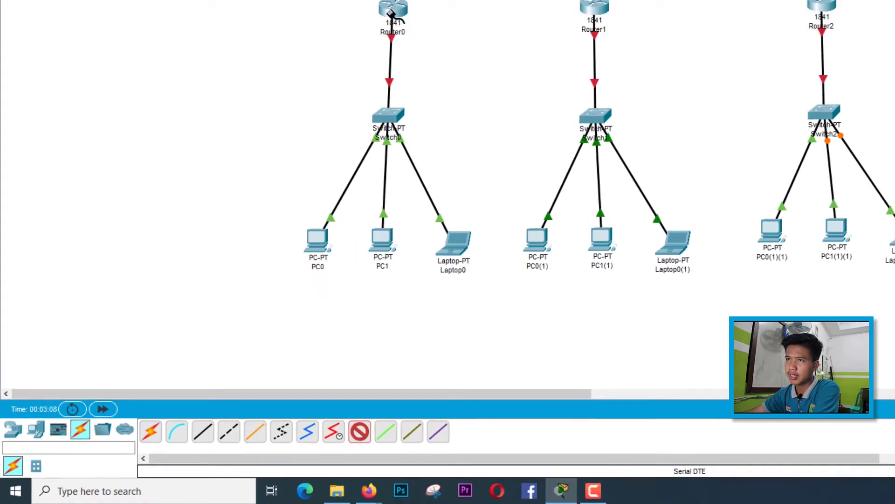
click(391, 13)
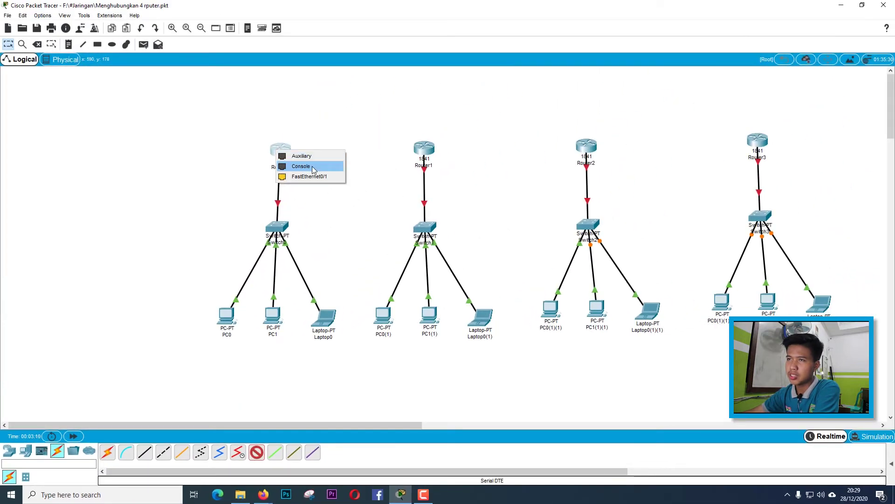
click(353, 229)
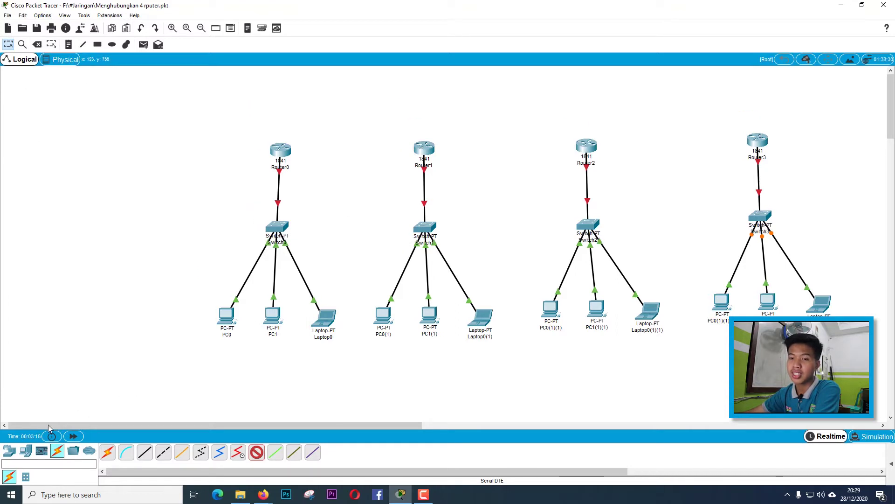
click(8, 450)
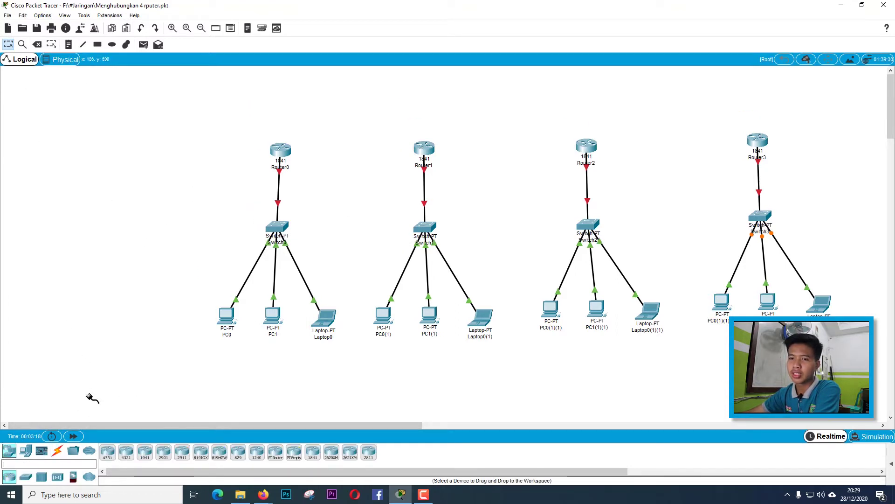
Open Router0's physical device view and place an HWIC-2T serial module in its empty expansion slot.
mouse_move(282, 154)
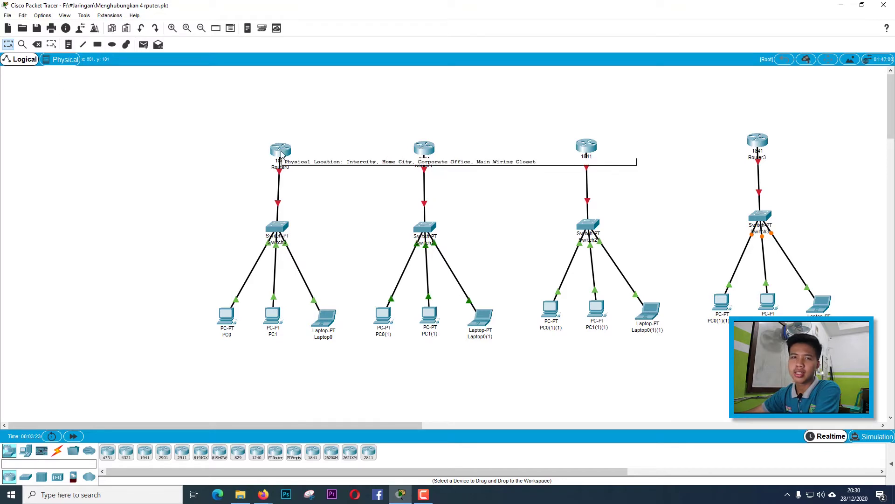
click(281, 154)
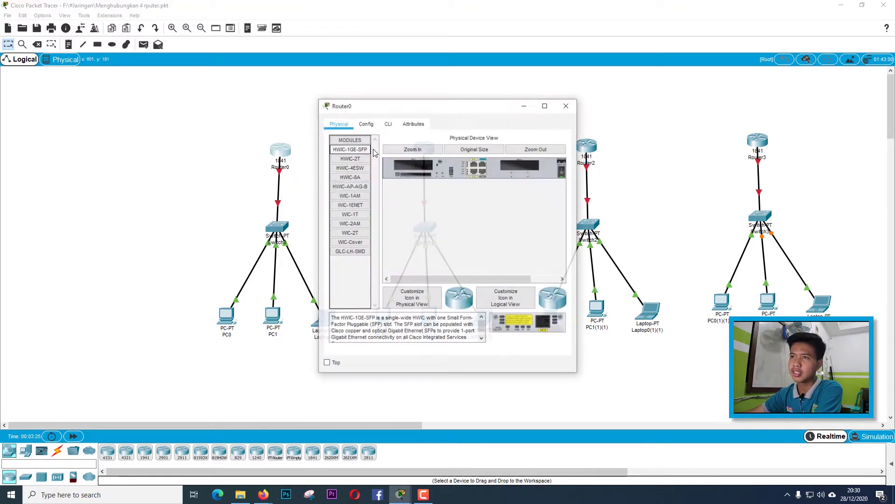
drag(421, 111, 326, 179)
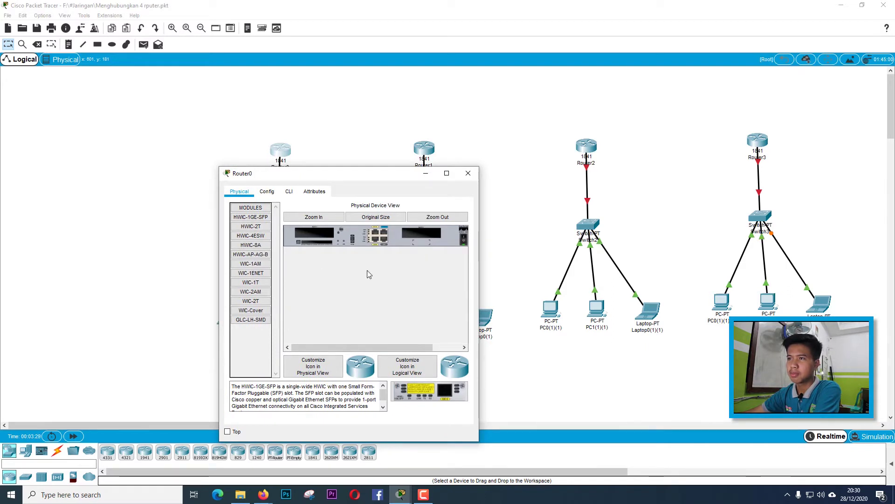
click(250, 228)
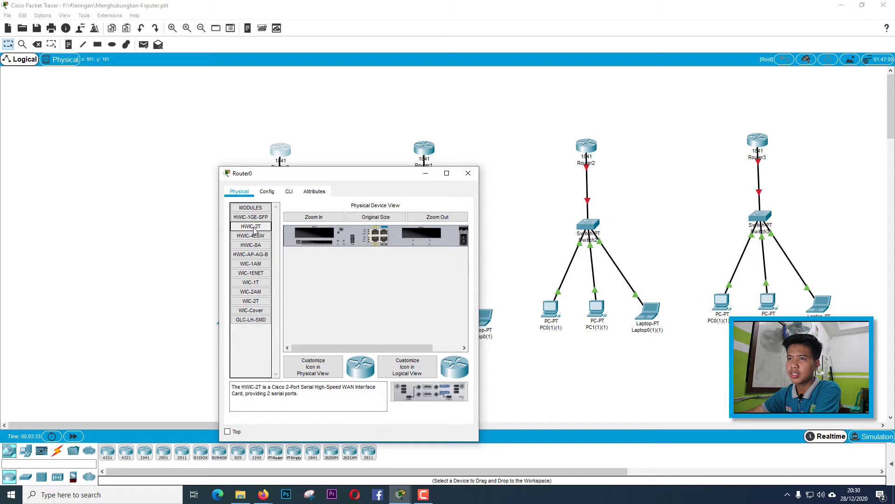
drag(429, 392, 424, 236)
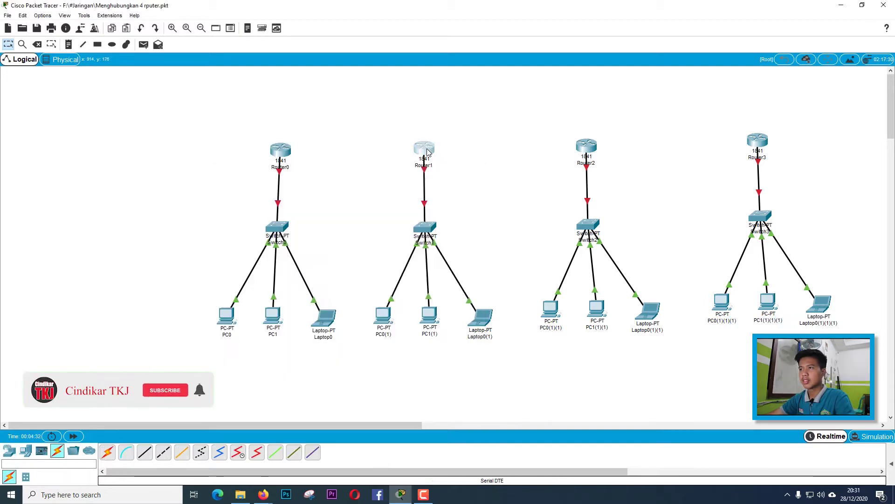
Replace the HWIC-1GE-SFP module in Router1 with an HWIC-2T module and close its configuration window.
click(425, 151)
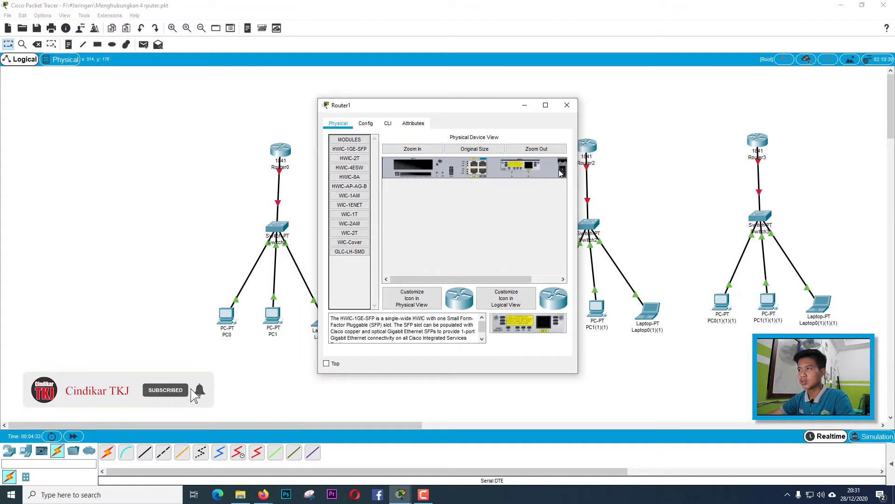
click(350, 158)
drag(528, 324, 523, 172)
click(566, 105)
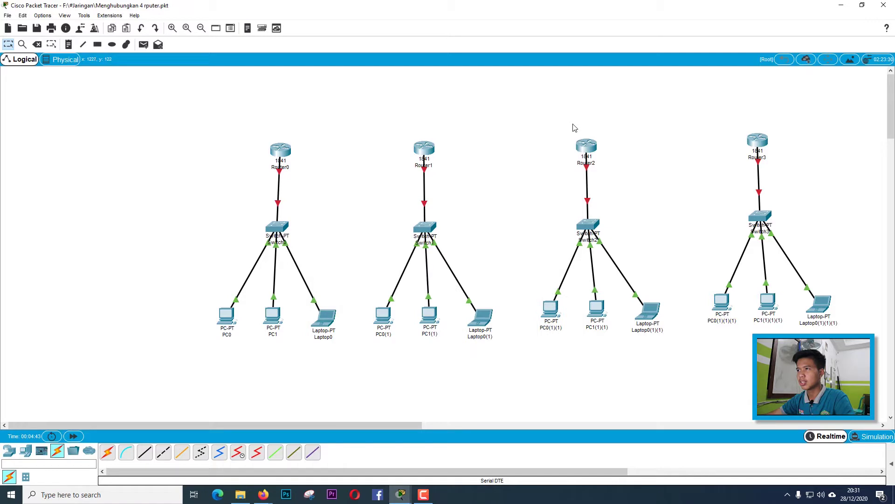
Remove the HWIC-1GE-SFP module from Router2, install an HWIC-2T module in the slot, and close the window.
click(588, 147)
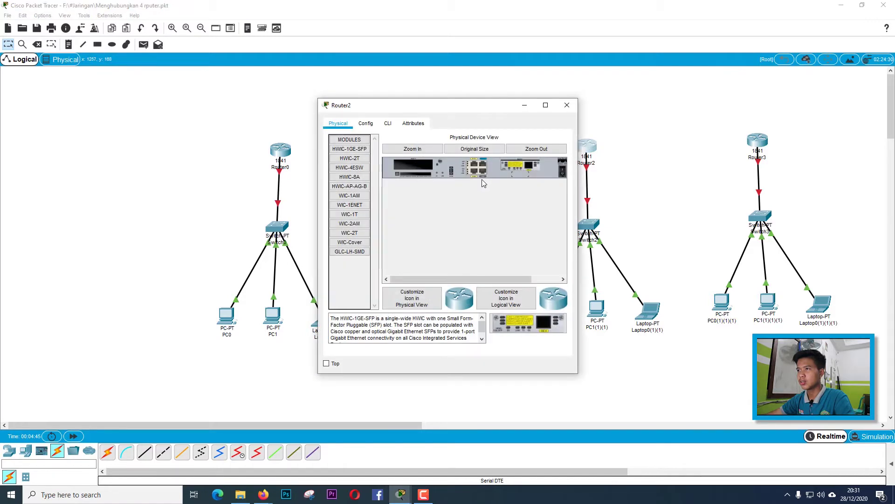
drag(530, 168, 351, 268)
click(356, 160)
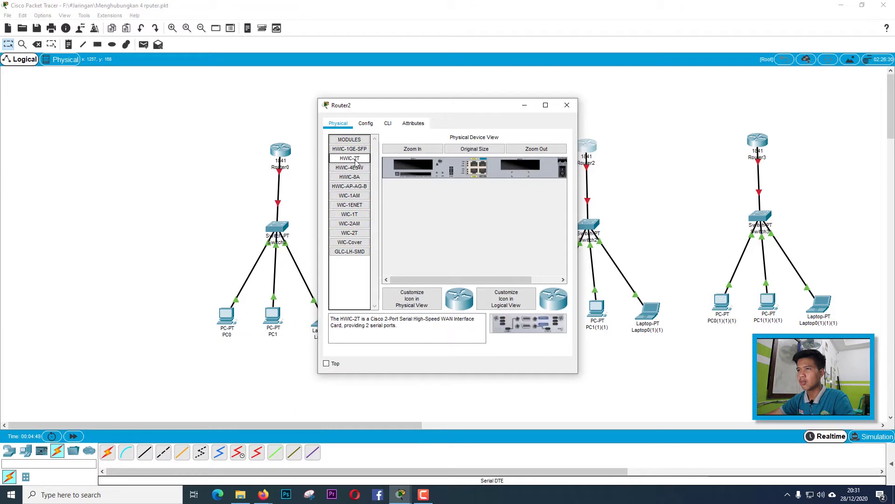
drag(539, 325, 522, 167)
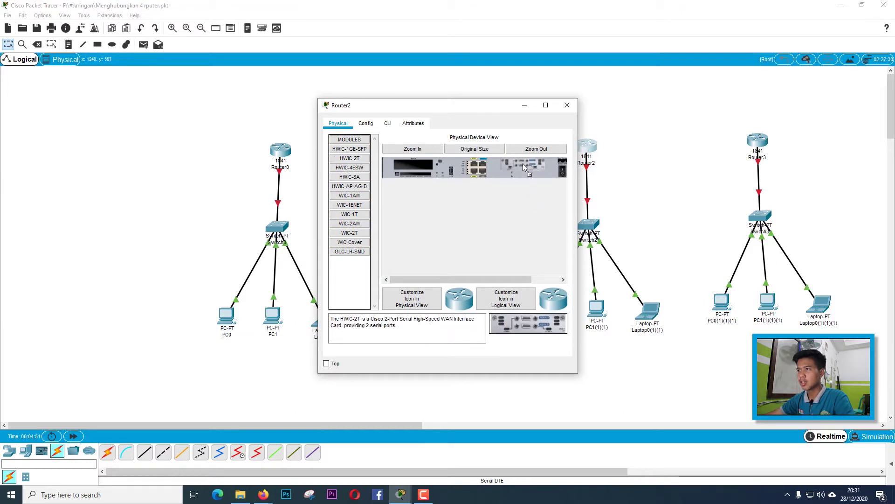
click(567, 105)
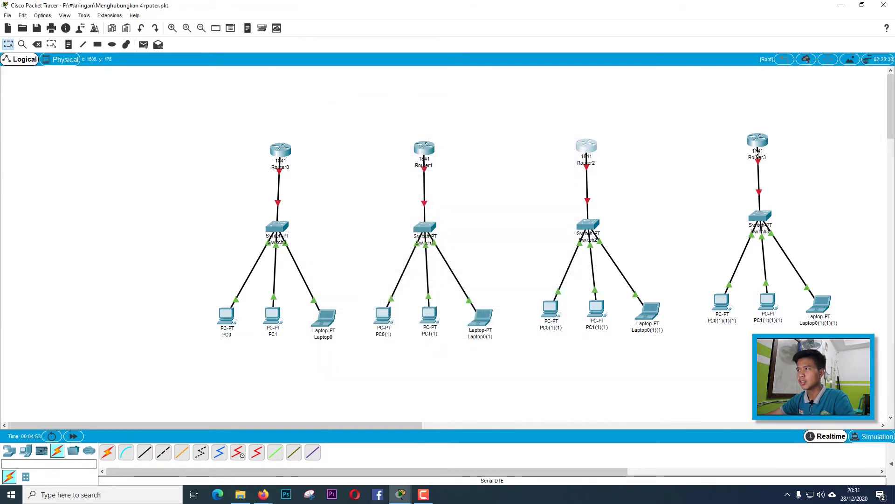
Power off Router3 and swap its HWIC-1GE-SFP module for an HWIC-2T module.
click(757, 142)
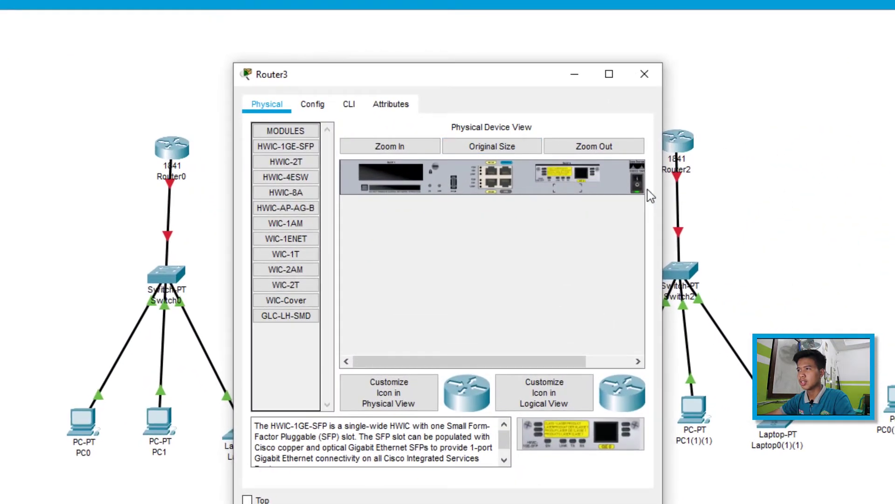
drag(608, 184, 286, 362)
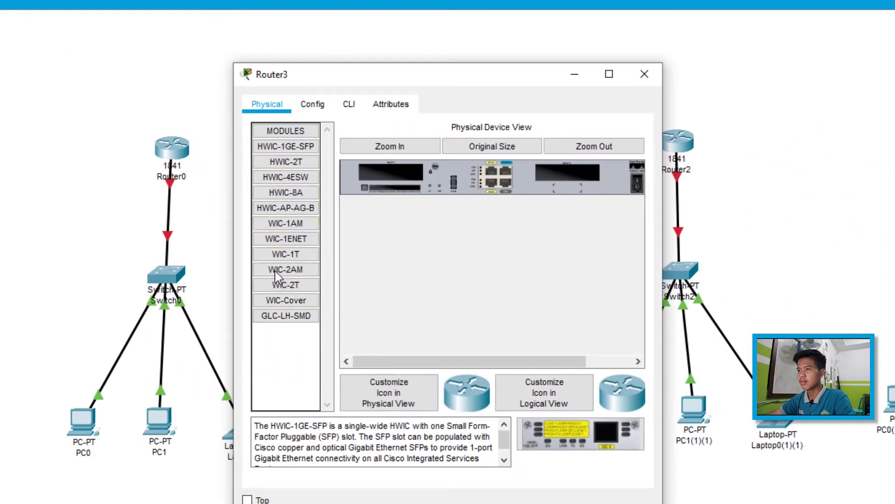
click(282, 162)
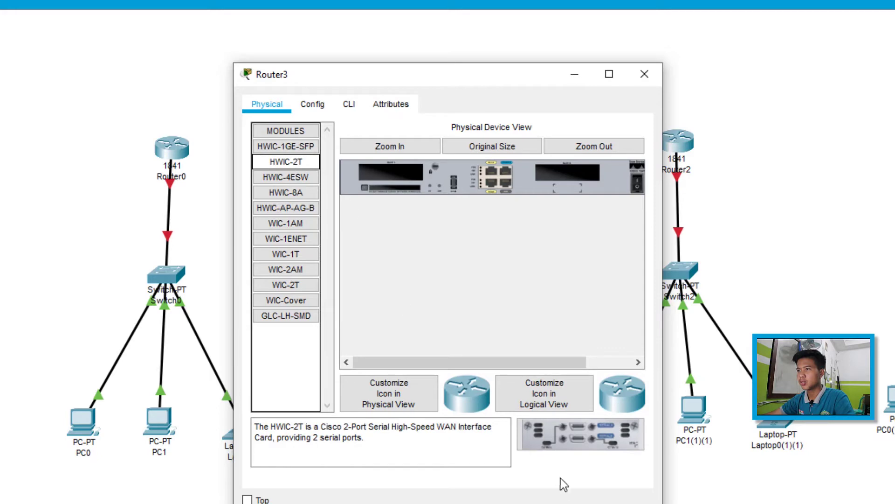
drag(587, 445, 571, 178)
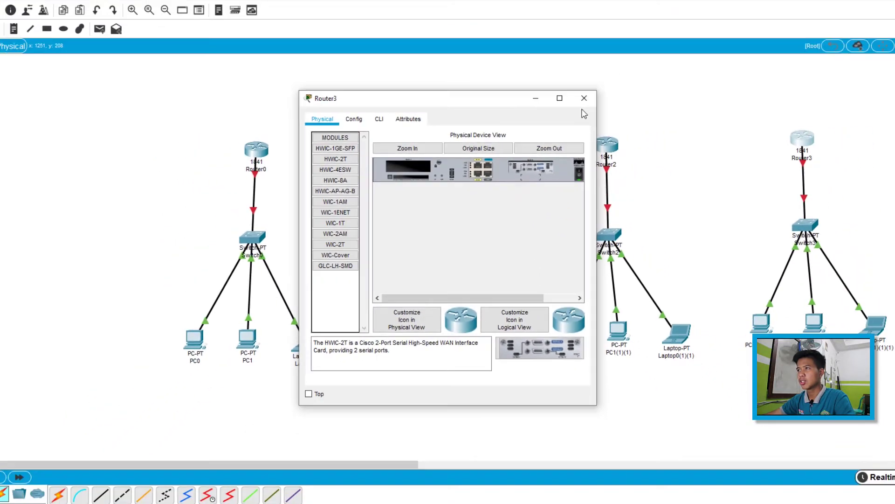
Close Router3's window and connect Router0 Serial0/0/0 to Router1 Serial0/0/0 with a Serial DTE cable.
click(584, 98)
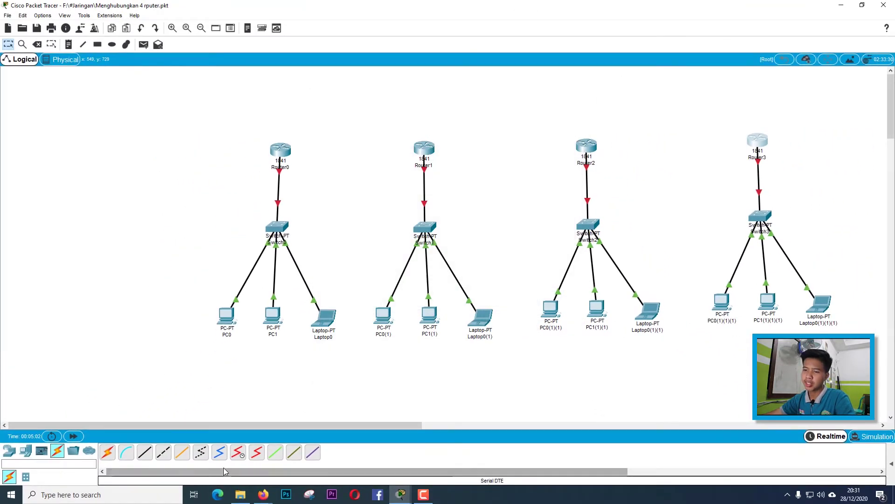
click(256, 453)
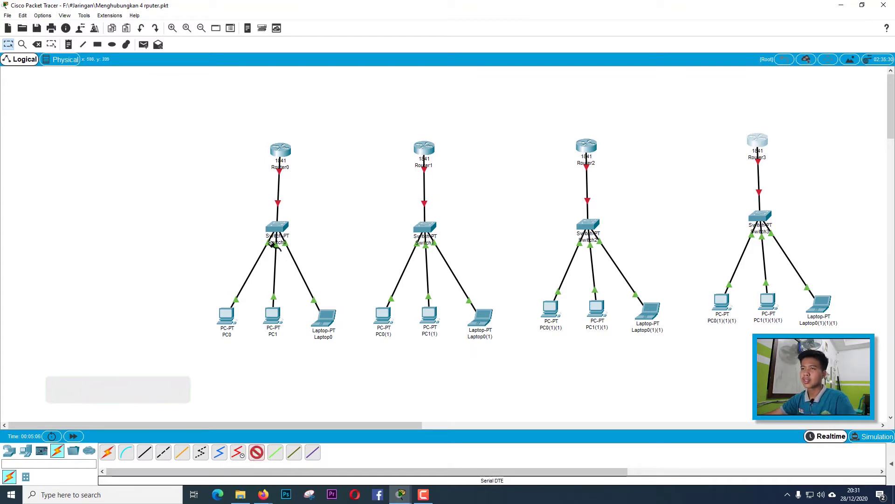
click(279, 148)
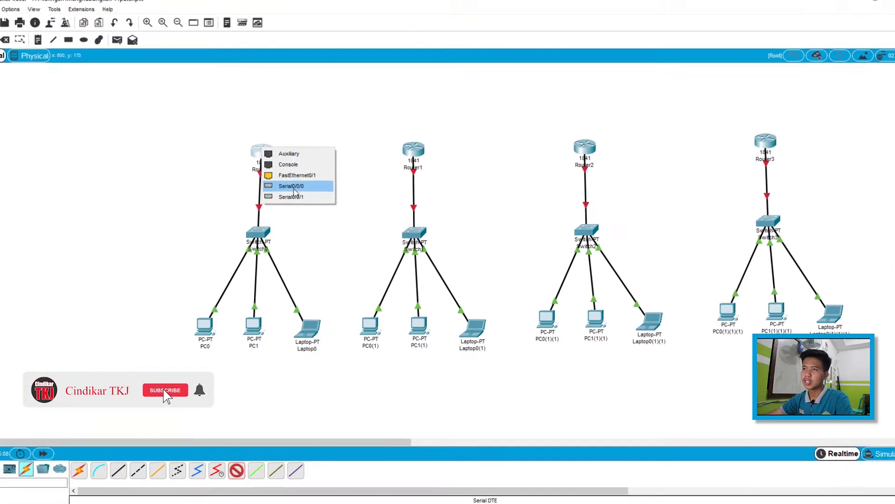
click(337, 155)
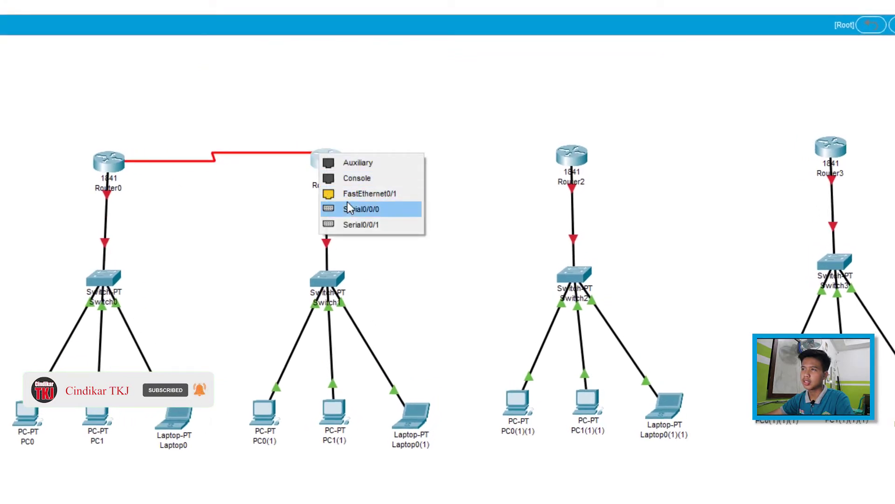
click(364, 198)
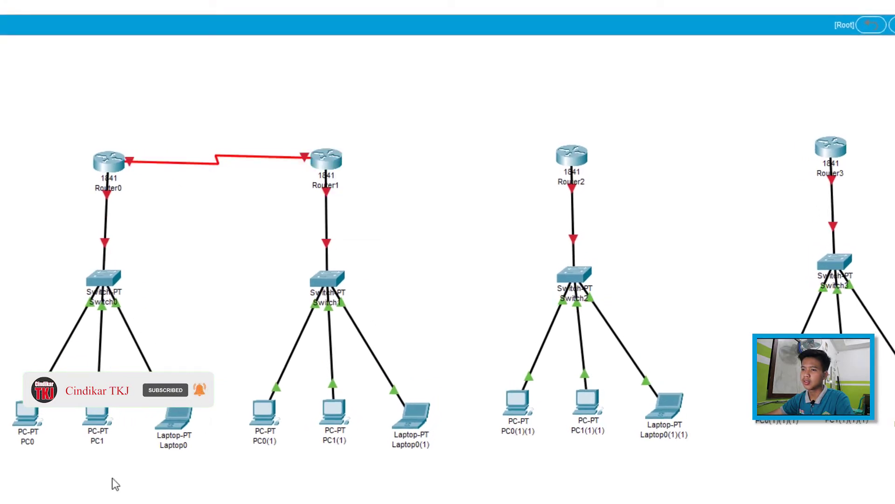
Connect Router1 Serial0/0/1 to Router2 Serial0/0/1 with a Serial DTE cable.
click(326, 159)
click(365, 211)
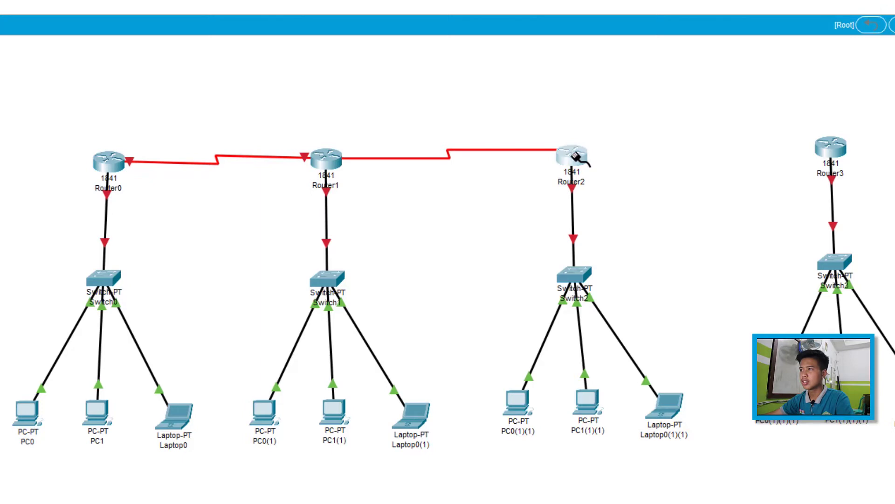
click(572, 156)
click(598, 222)
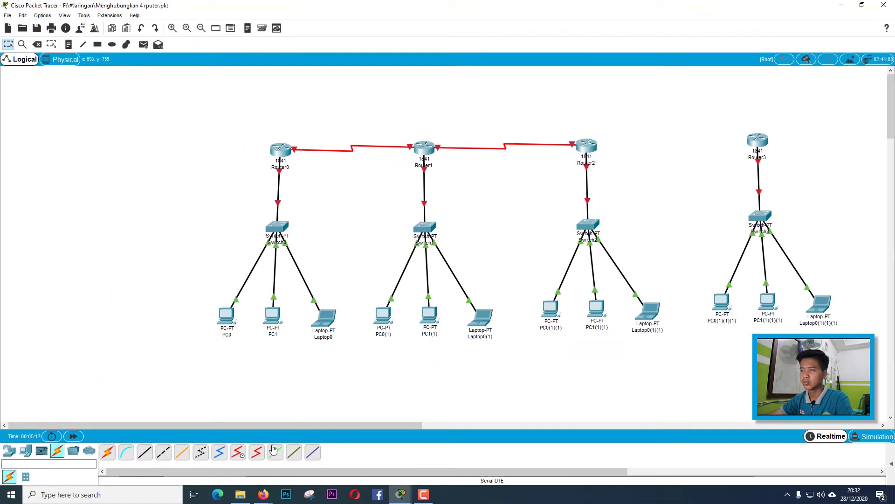
Link Router2 Serial0/0/0 to Router3 Serial0/0/0 with a Serial DTE cable.
click(256, 451)
click(588, 147)
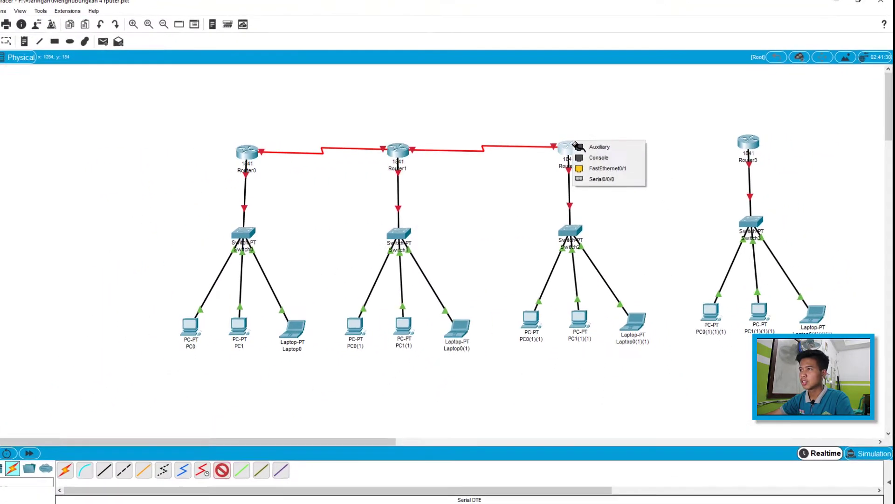
click(611, 182)
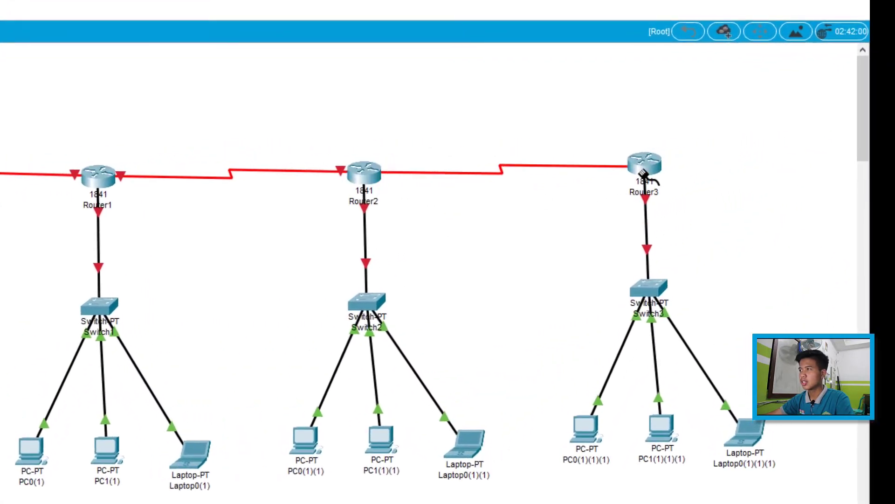
click(644, 168)
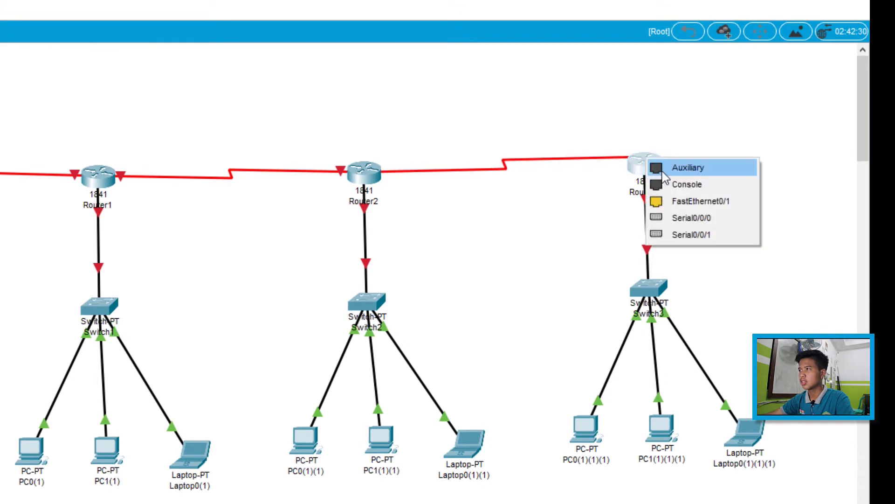
click(677, 219)
drag(696, 177, 647, 165)
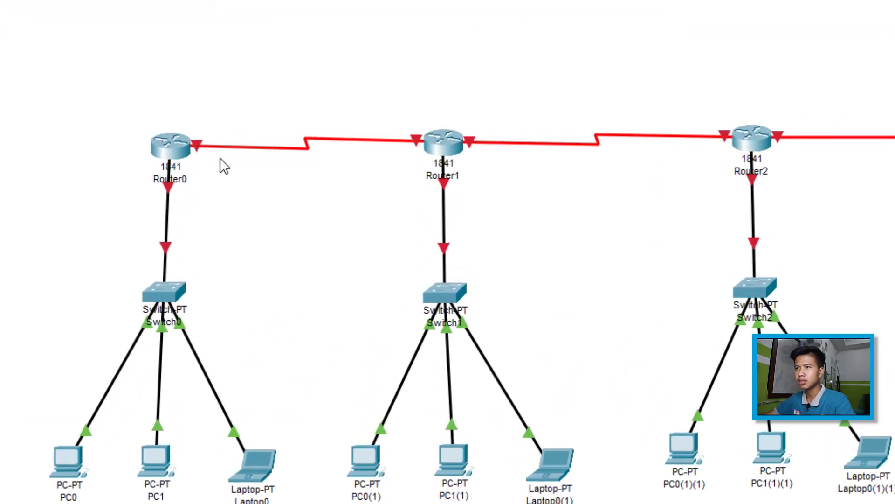
Place a note reading "Se 0 : 11.0.0.2" beside Router0's serial port.
mouse_move(201, 151)
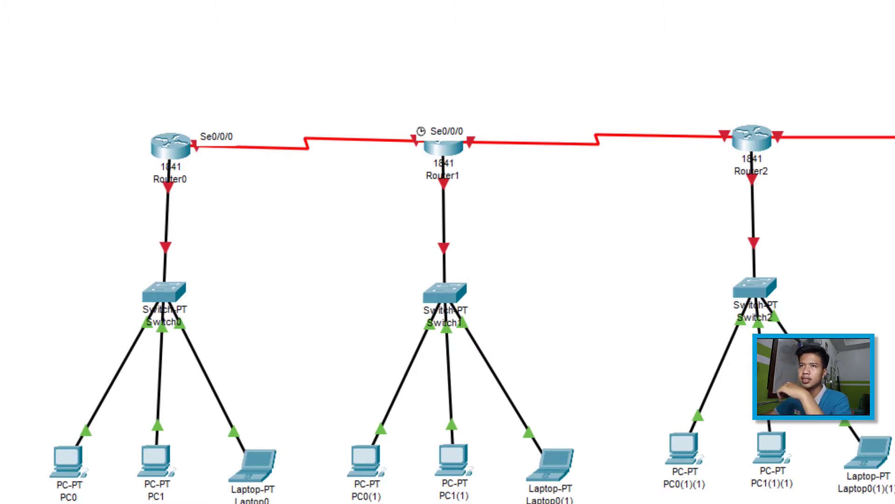
click(200, 120)
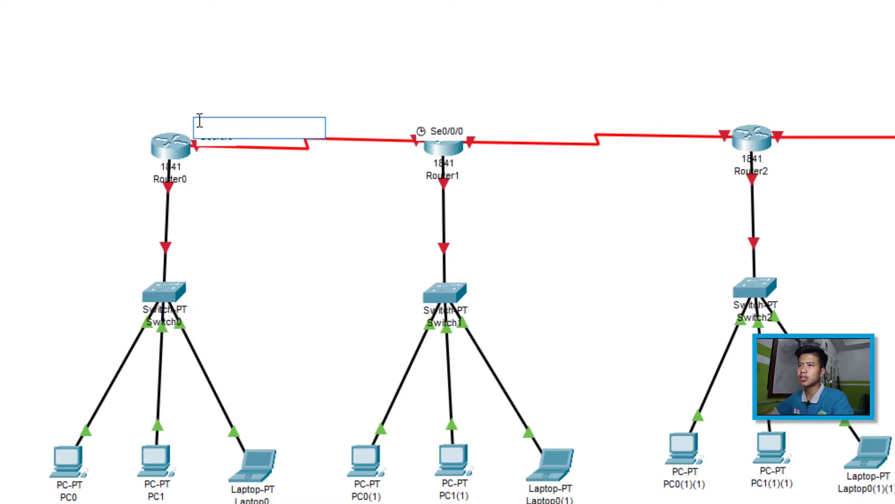
text(se 0 : 11.0.0.)
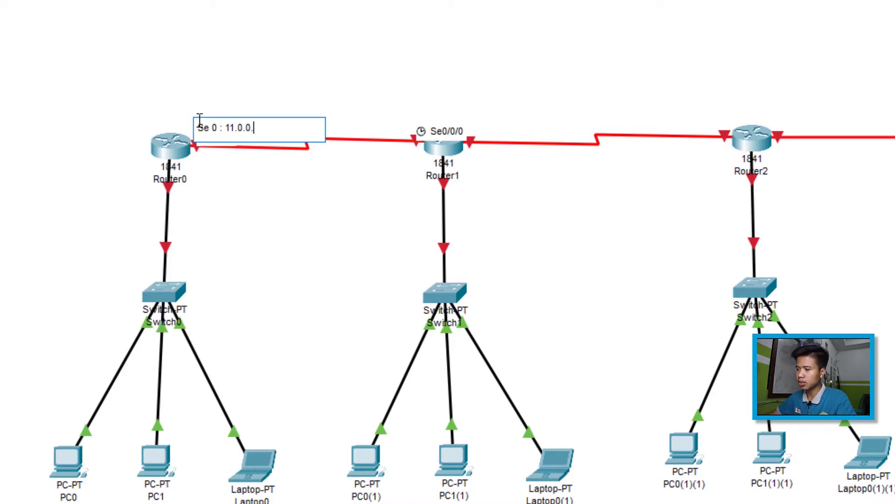
text(2)
Copy the serial address note to Router1's end of the Router0 link and change it to "Se 0 : 11.0.0.3".
key(ctrl+a)
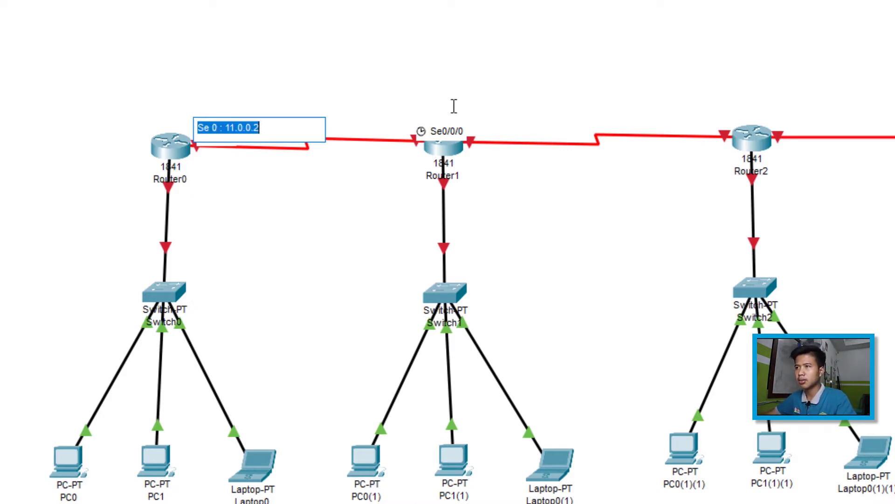
key(ctrl+c)
click(360, 124)
key(ctrl+v)
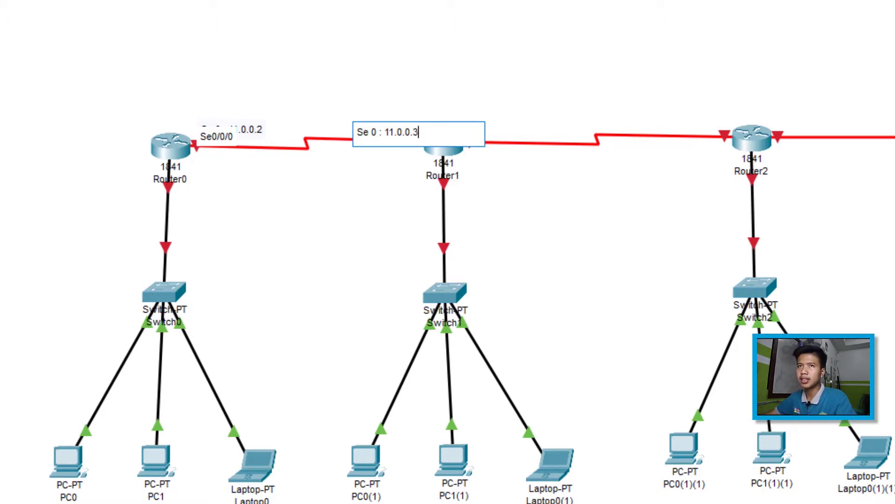
click(386, 156)
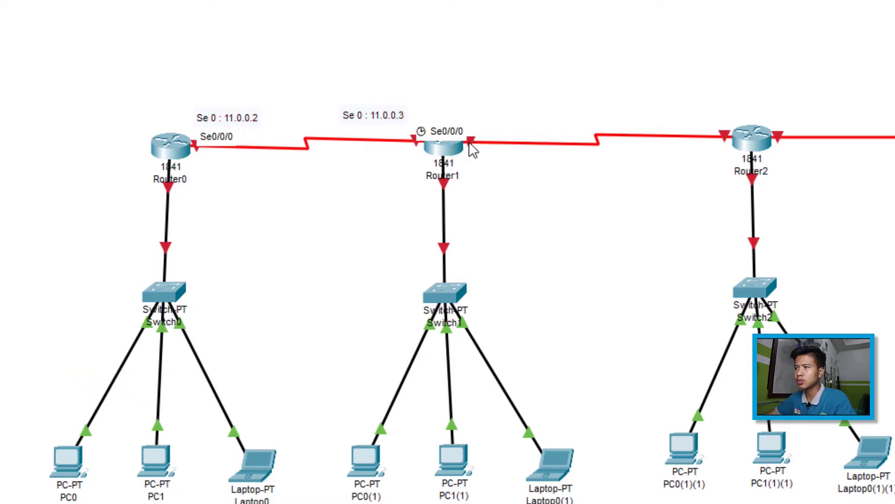
Duplicate the 11.0.0.3 note beside Router1's Serial0/0/1 port and change it to "Se 1 : 12.0.0.2".
double_click(402, 116)
drag(408, 114, 247, 97)
click(485, 94)
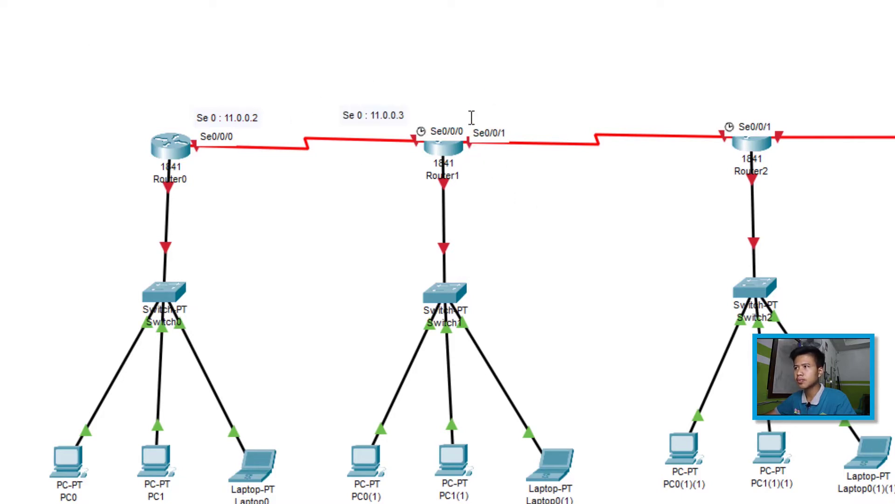
click(471, 111)
key(ctrl+v)
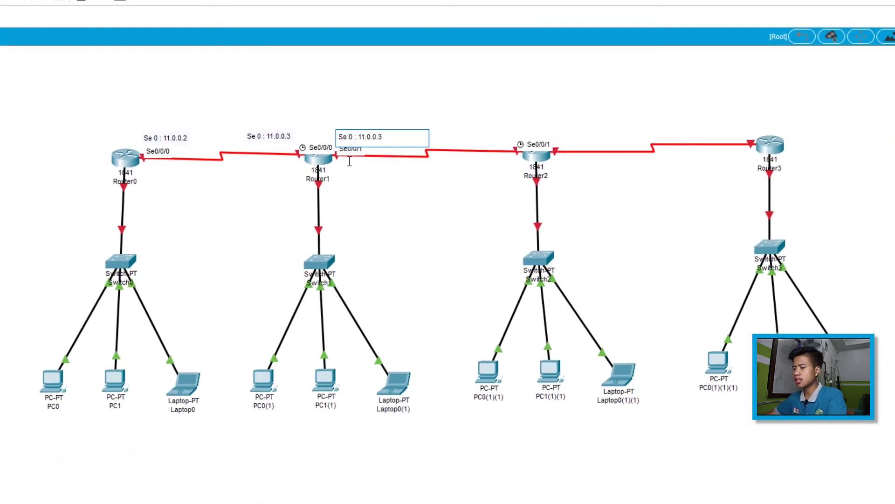
key(BackSpace)
text(1)
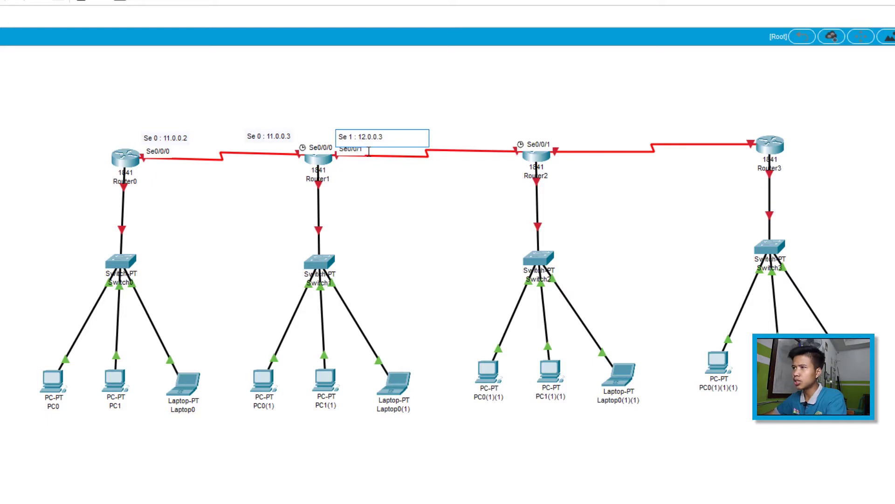
click(380, 138)
key(BackSpace)
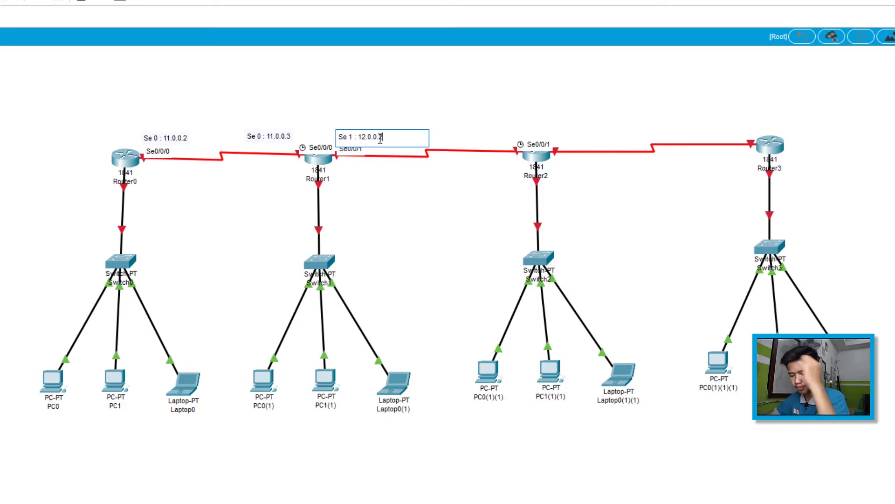
text(2)
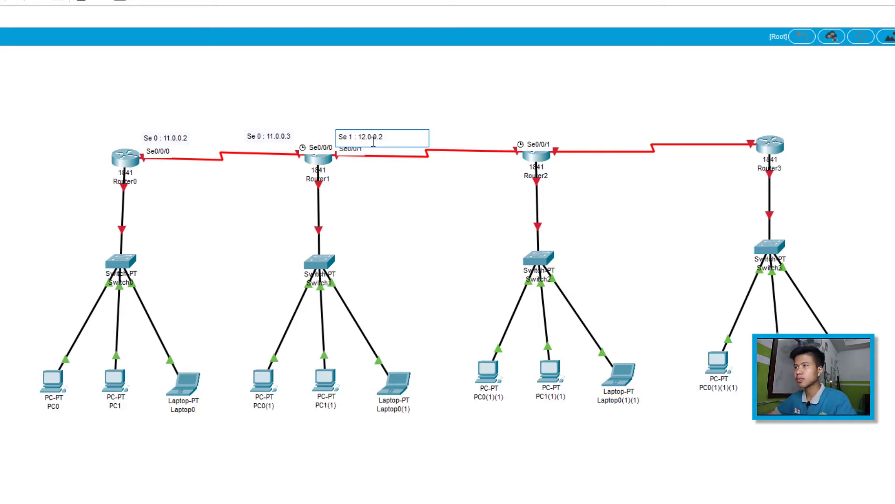
Copy the 12.0.0.2 note to Router2's end of the Router1 link and change it to "Se 1 : 12.0.0.3".
drag(406, 133, 297, 138)
key(ctrl+c)
click(457, 134)
key(ctrl+v)
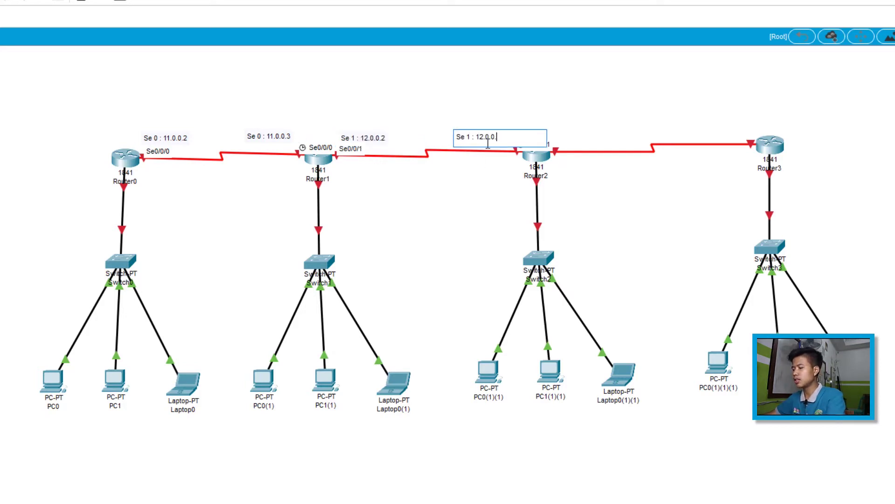
Copy Router0's serial note to Router2's Serial0/0/0 side and change it to "Se 0 : 13.0.0.2".
click(257, 136)
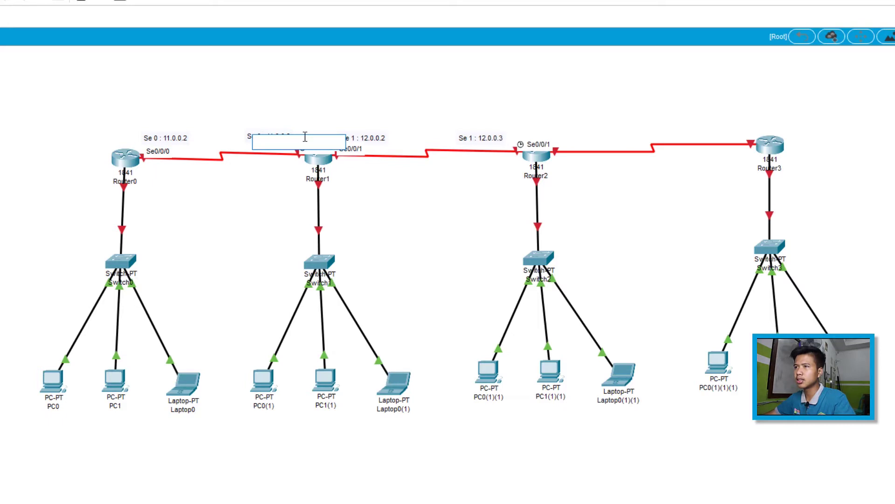
key(Escape)
click(165, 140)
drag(198, 137, 102, 134)
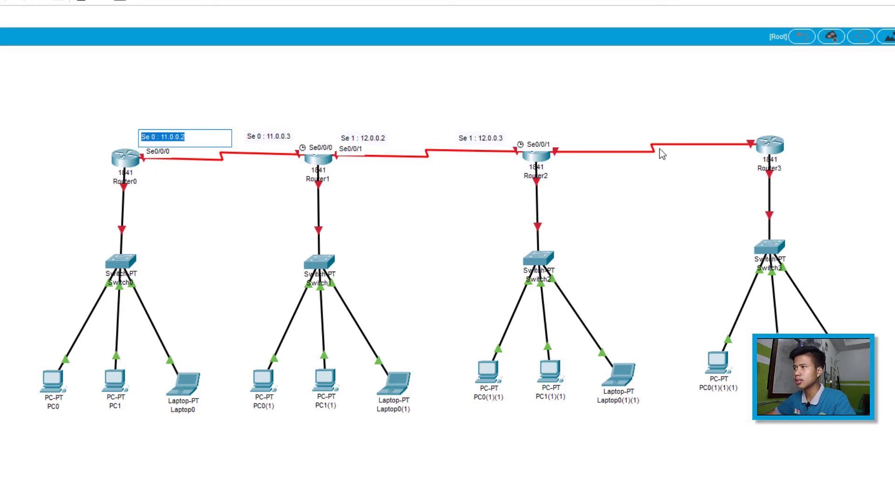
key(Escape)
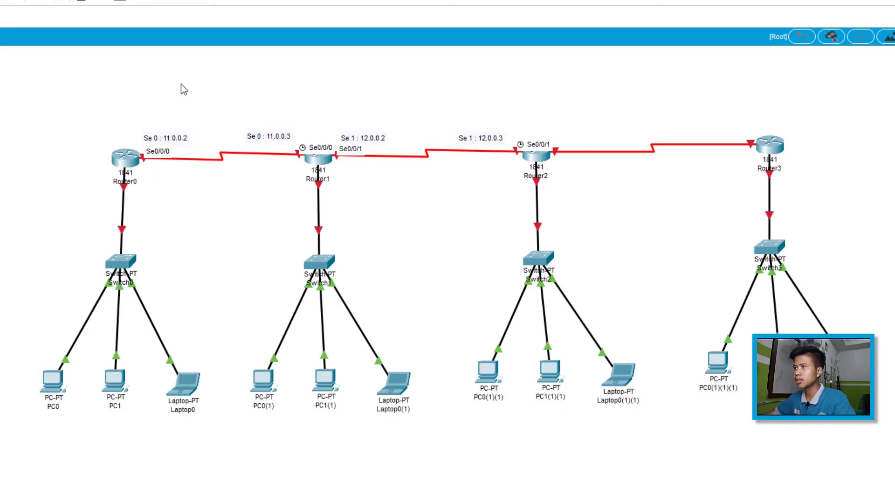
click(562, 131)
key(ctrl+v)
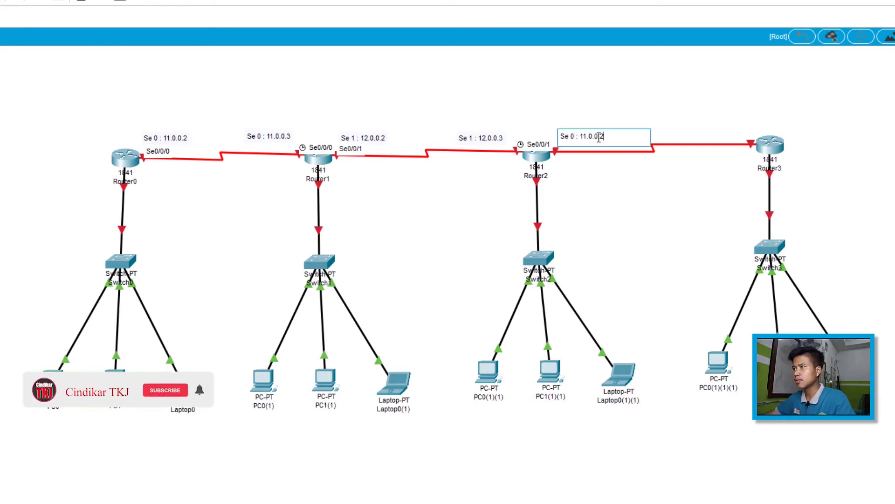
key(Delete)
text(3)
Copy the 13.0.0.2 note beside Router3's serial port and change it to "Se 0 : 13.0.0.3".
click(618, 137)
key(ctrl+a)
key(ctrl+c)
click(696, 120)
key(ctrl+v)
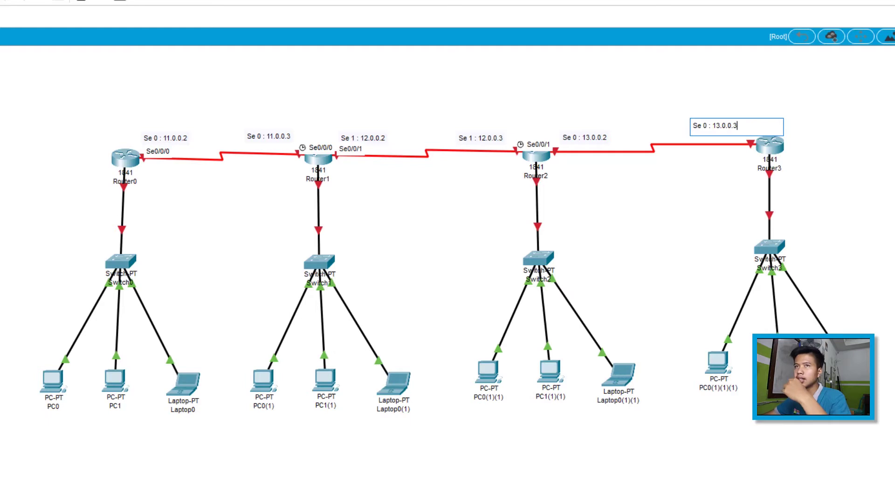
key(Escape)
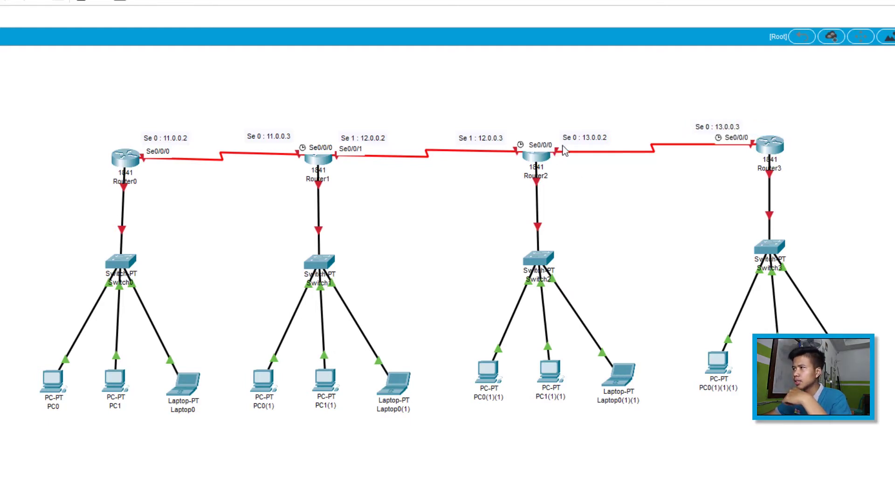
Move the 13.0.0.2, 12.0.0.3 and 12.0.0.2 notes slightly higher above the serial links.
drag(589, 144, 586, 139)
drag(491, 141, 490, 132)
drag(386, 139, 387, 131)
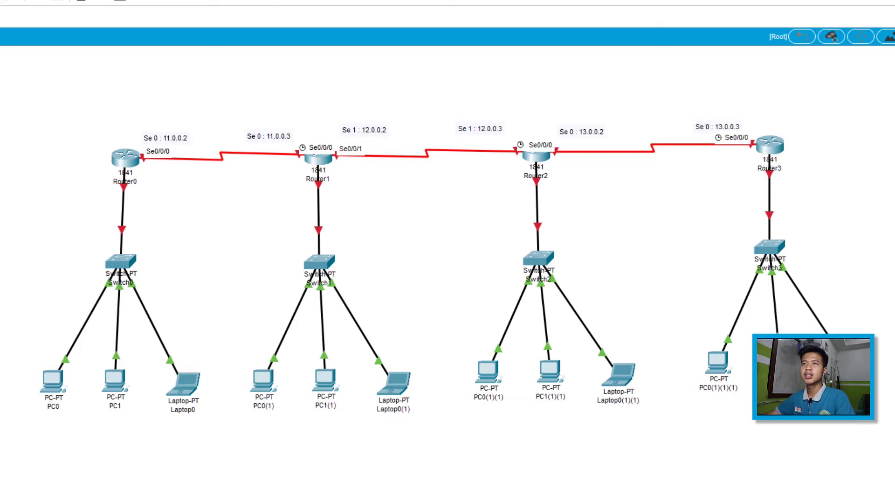
Add a note reading "192.168.2.1" on the link between Router0 and Switch0.
click(107, 205)
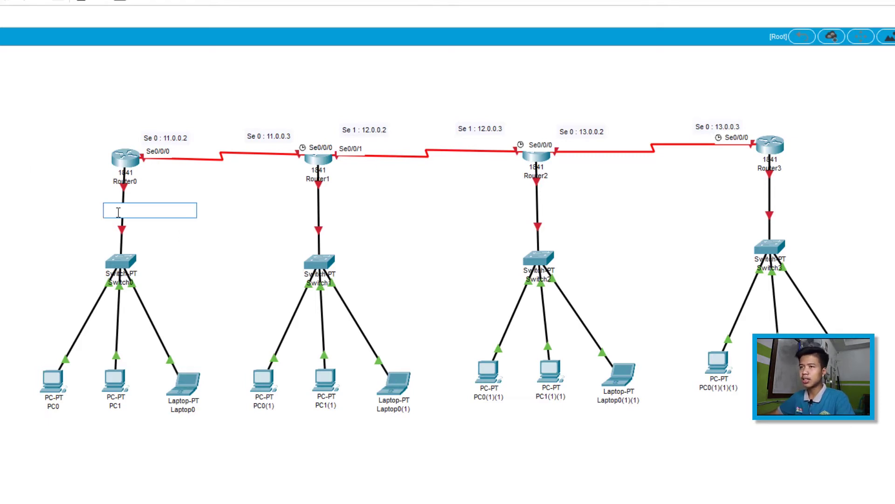
text(192.168.)
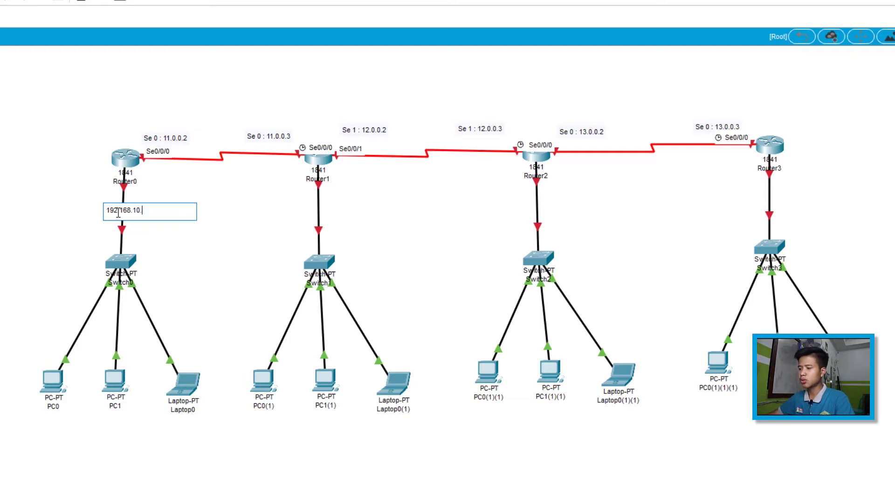
text(10.)
key(BackSpace)
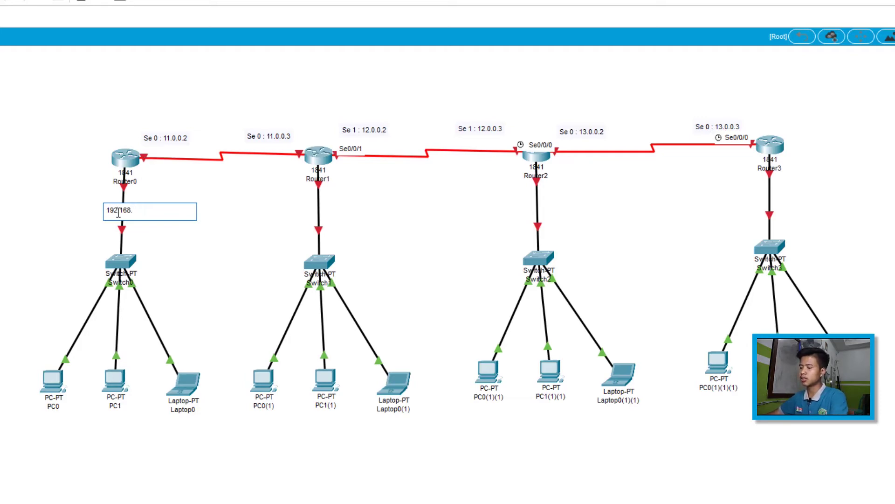
Copy the LAN address note onto the Router1 and Router2 switch links, changing it to 192.168.3.1 and 192.168.4.1 respectively.
key(ctrl+a)
click(298, 205)
key(ctrl+v)
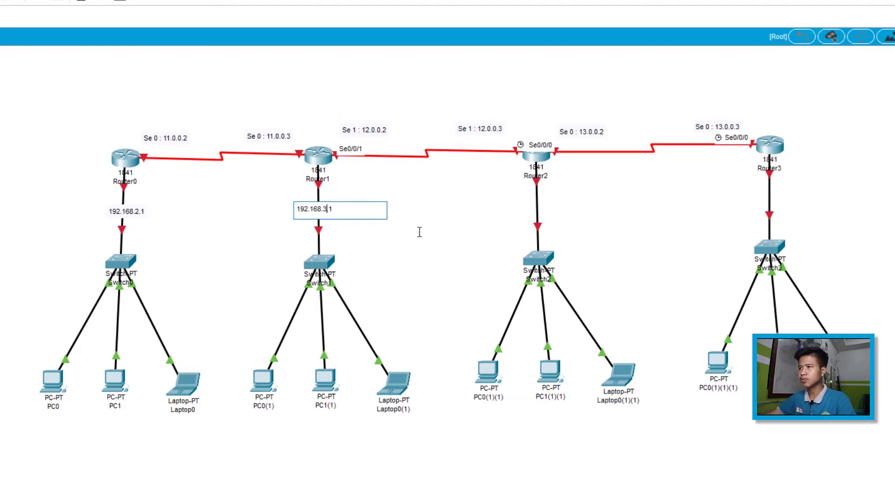
click(523, 203)
key(ctrl+v)
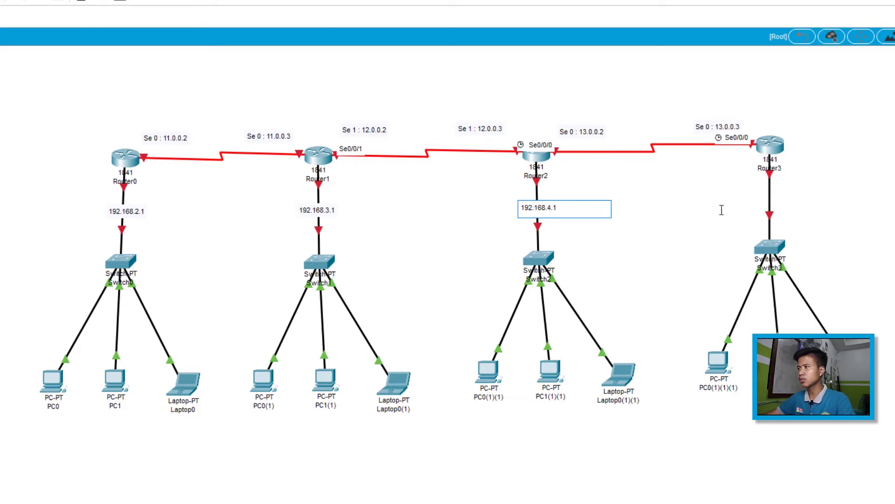
Copy the LAN address note onto the link between Router3 and Switch3 and change it to 192.168.5.1.
click(754, 194)
key(ctrl+v)
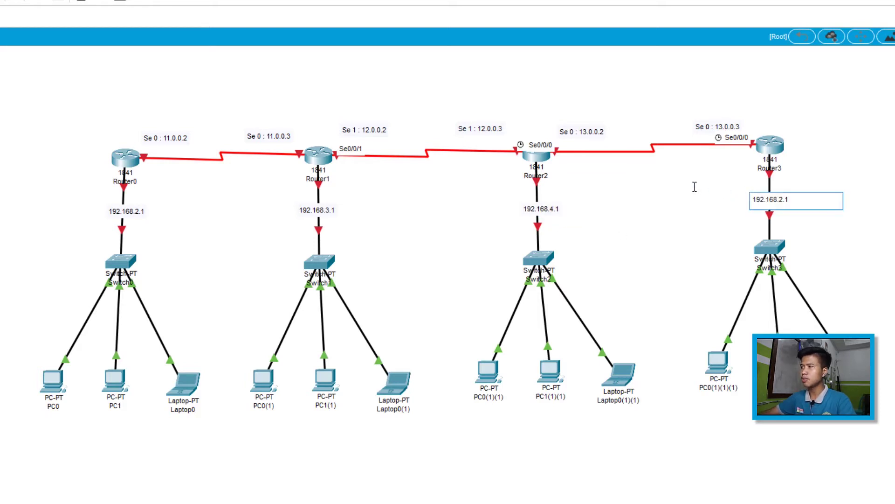
key(BackSpace)
text(5)
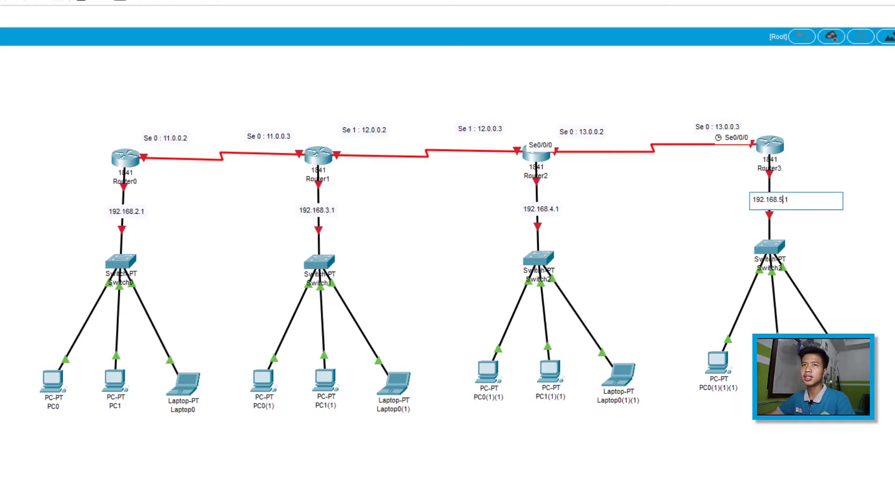
key(Escape)
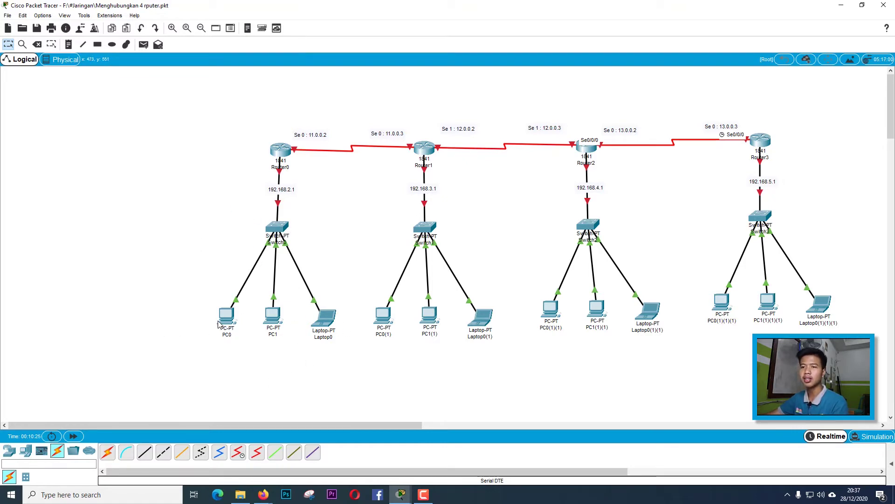
Place a Server-PT end device beside Switch0.
click(25, 451)
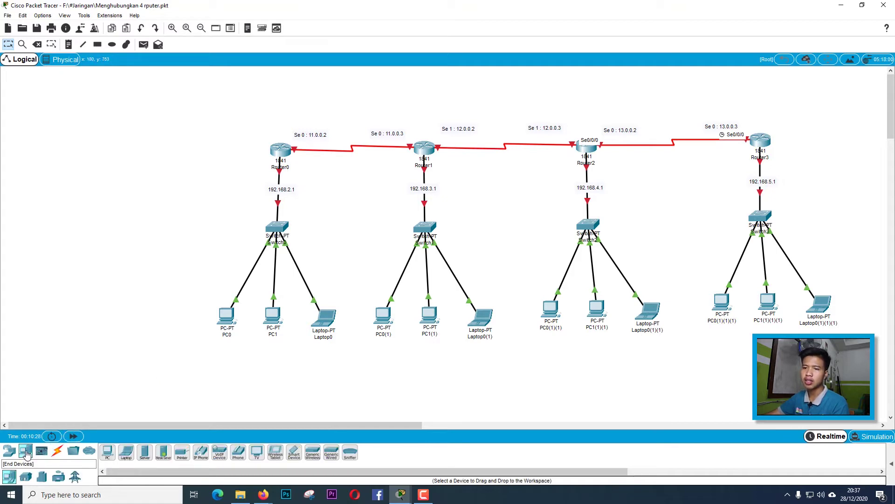
click(145, 452)
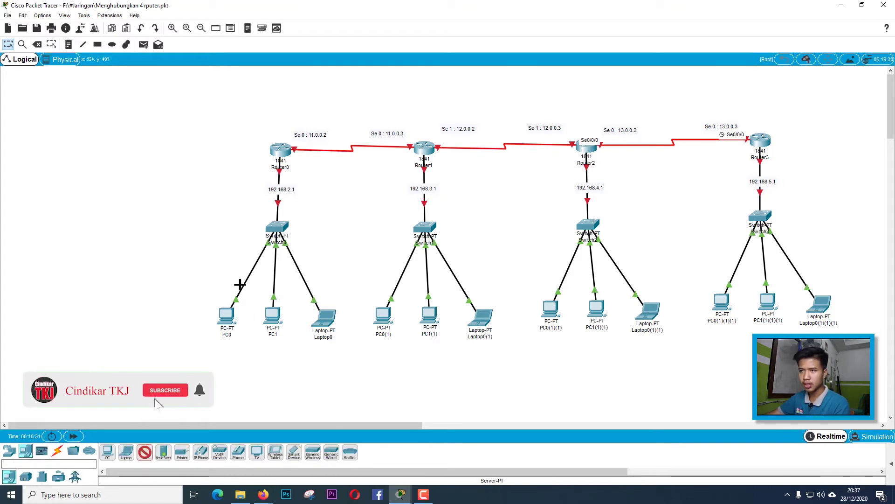
click(219, 232)
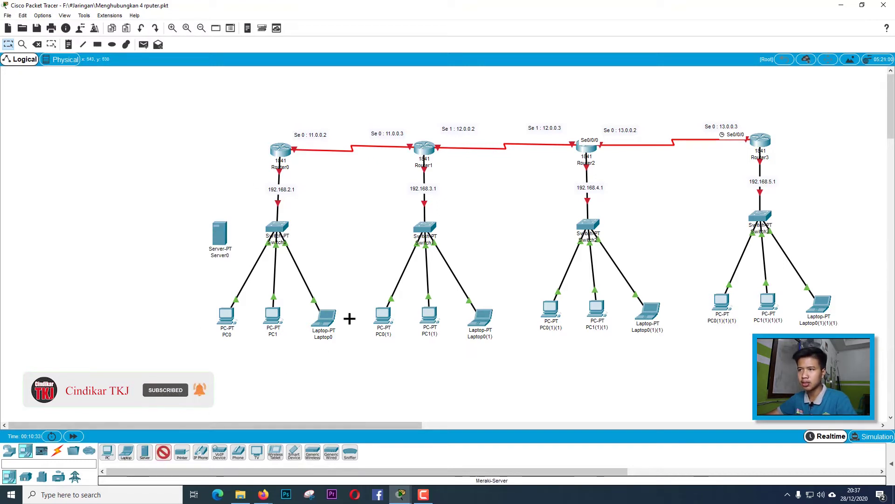
Place a Meraki-Server beside each of Switch1, Switch2 and Switch3.
click(378, 229)
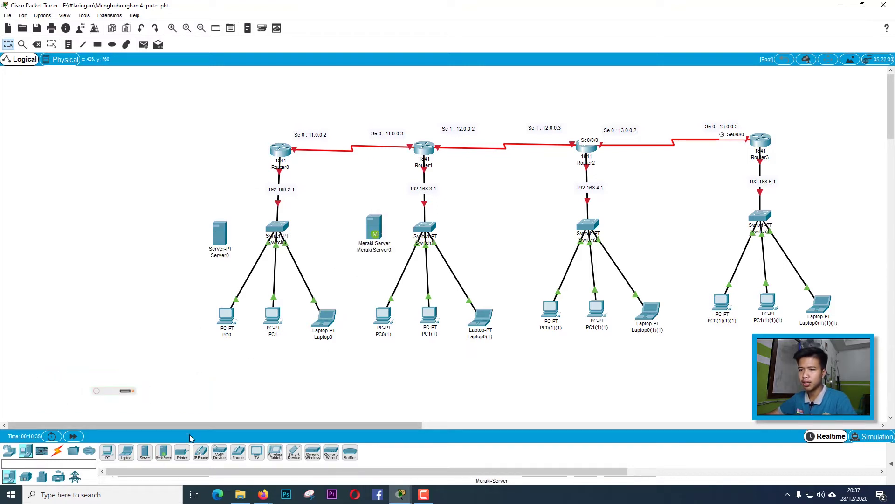
click(539, 227)
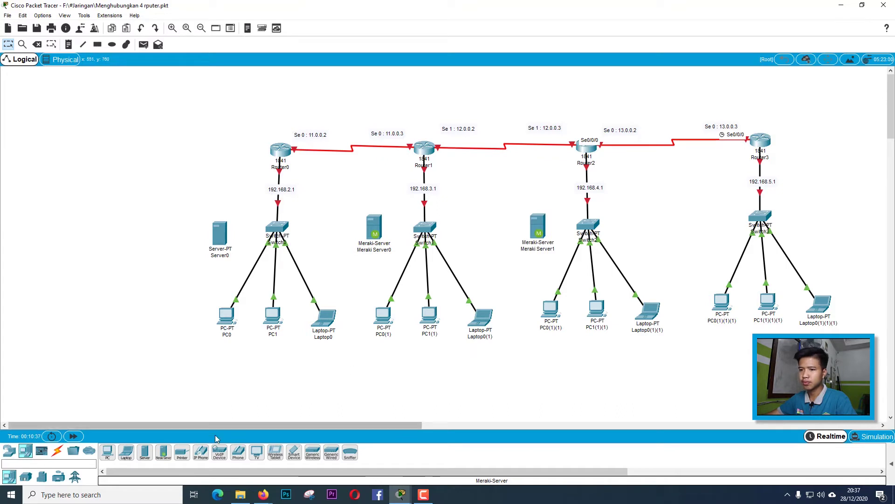
click(723, 220)
Move the four servers slightly further away from their switches to leave room for the links.
drag(723, 219, 702, 222)
drag(538, 227, 520, 226)
drag(381, 228, 359, 227)
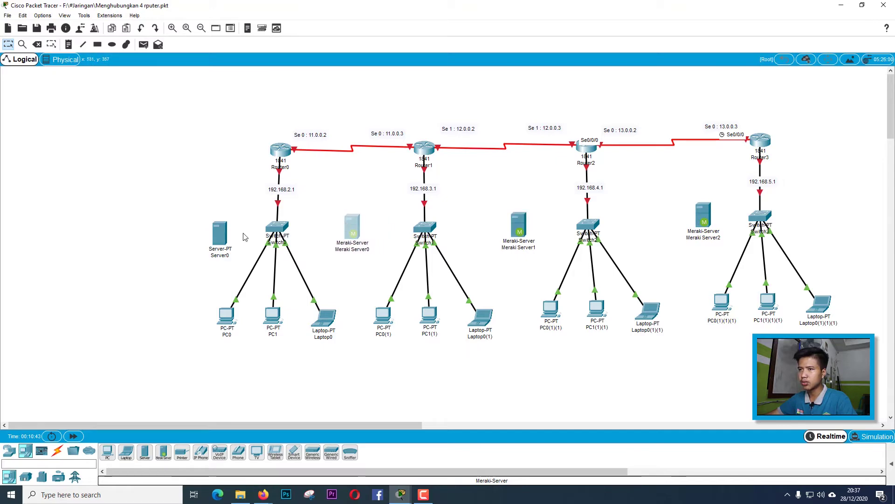
drag(229, 236, 211, 228)
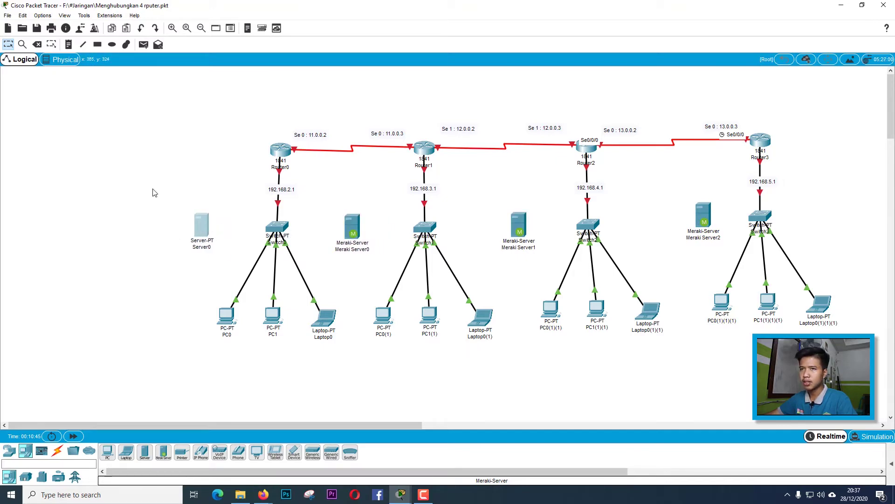
Power-cycle Switch0 and install a PT-SWITCH-NM-1CE module in the empty slot next to its fibre ports.
double_click(276, 229)
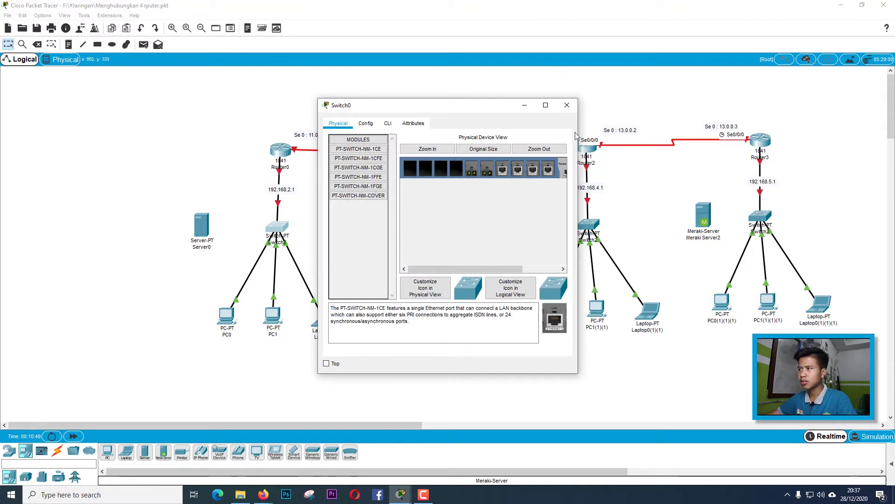
drag(580, 134, 626, 134)
drag(602, 318, 456, 169)
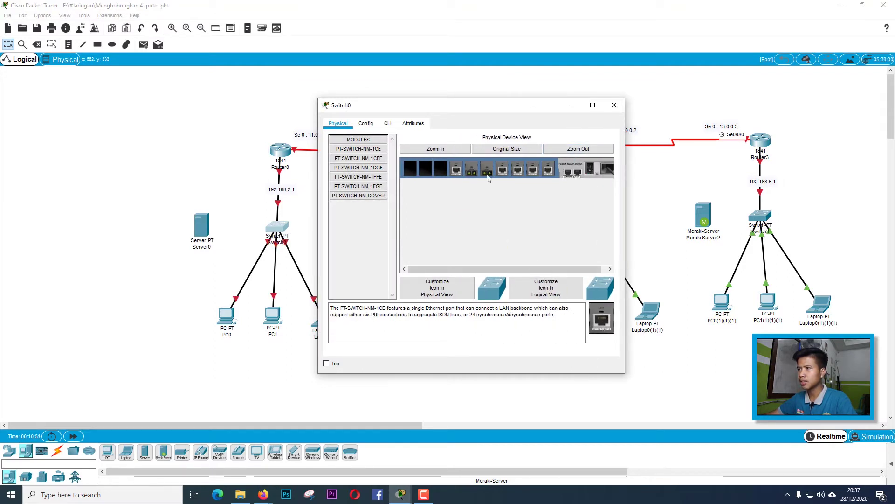
click(615, 104)
Power-cycle Switch1 and install a PT-SWITCH-NM-1CE module in the empty slot next to its fibre ports.
click(427, 239)
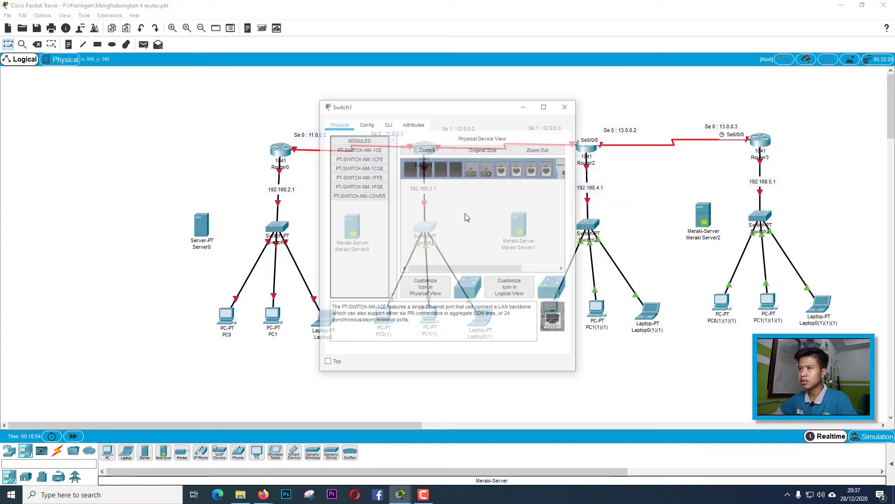
drag(577, 182, 653, 179)
drag(629, 325, 457, 175)
click(642, 105)
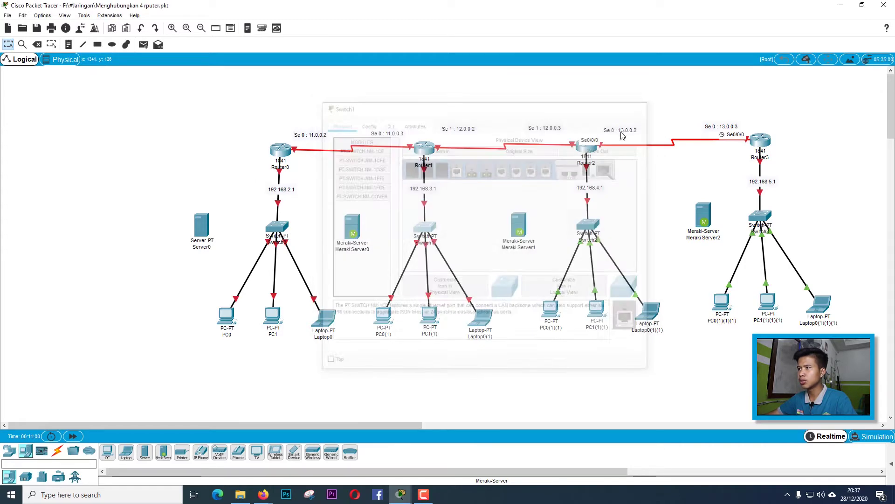
Power-cycle Switch2 and install a PT-SWITCH-NM-1CE module in the empty slot next to its fibre ports.
click(586, 226)
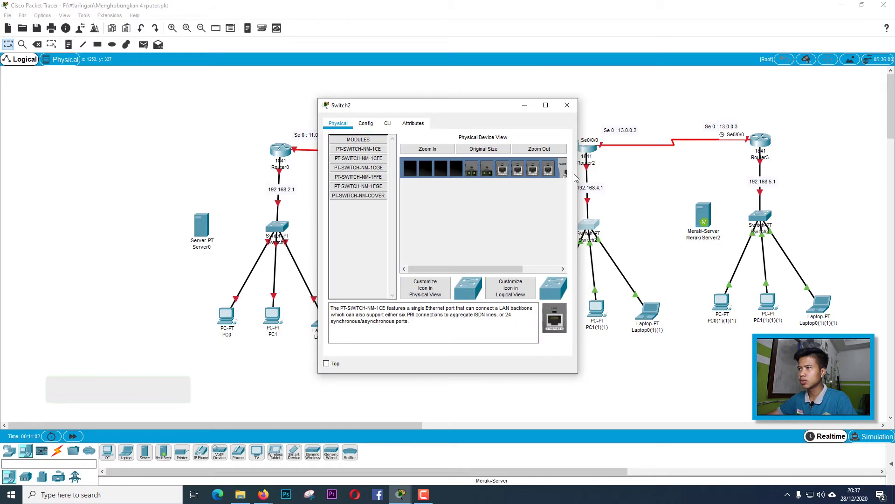
drag(580, 175, 685, 175)
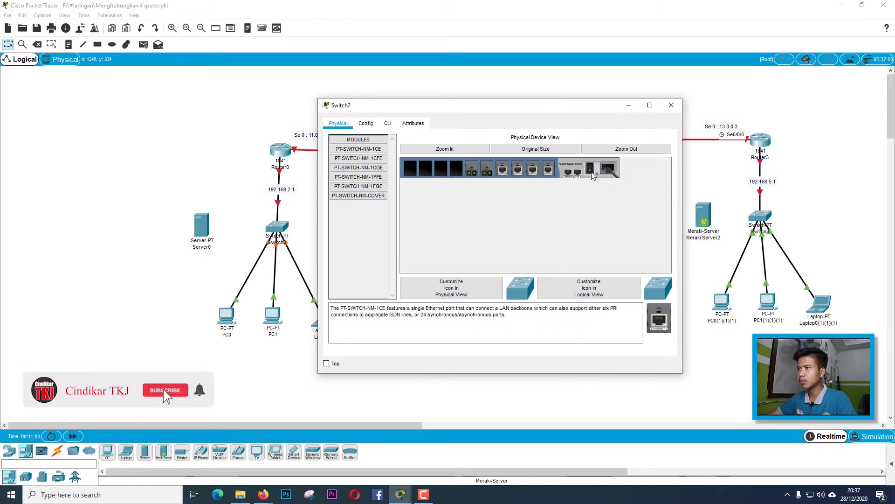
drag(659, 317, 456, 169)
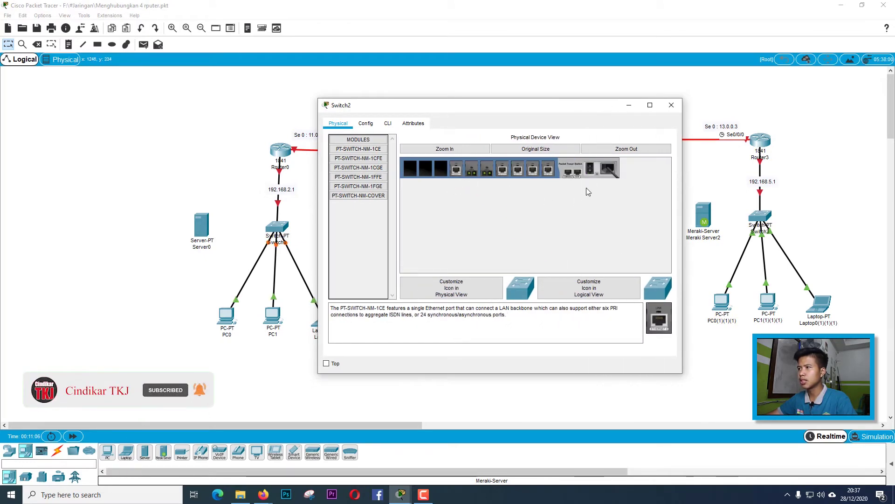
click(672, 105)
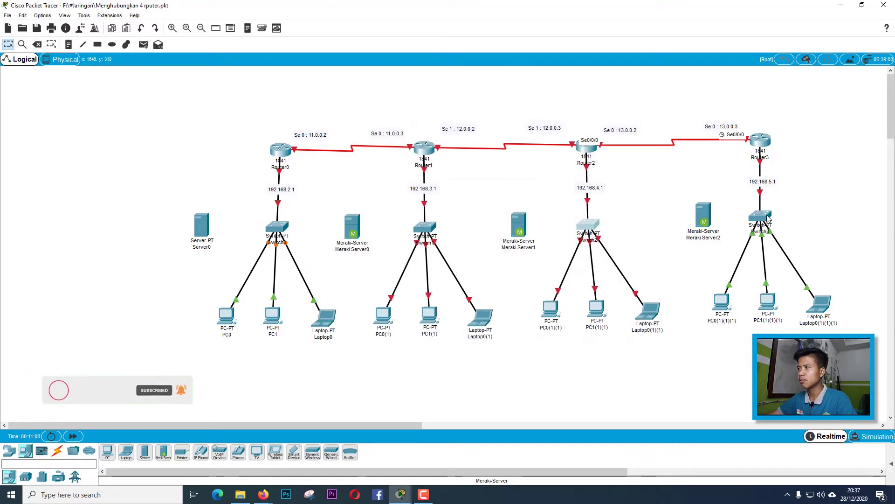
Power-cycle Switch3 and install a PT-SWITCH-NM-1CE module in the empty slot next to its fibre ports.
click(760, 217)
drag(577, 182, 673, 181)
click(590, 170)
drag(650, 317, 468, 177)
drag(649, 318, 460, 173)
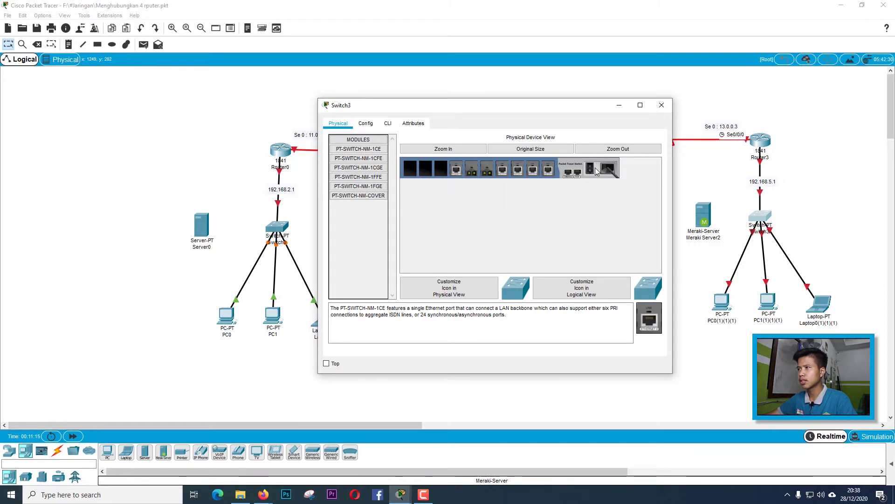
click(661, 105)
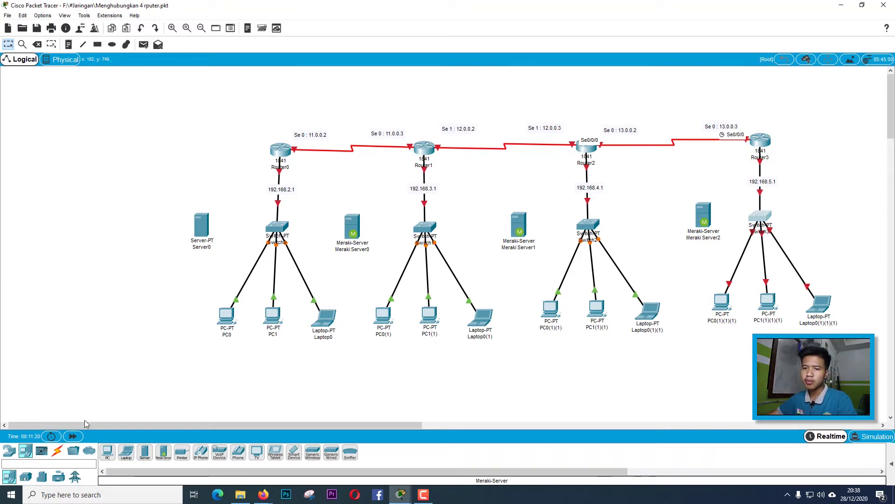
Connect Server0's FastEthernet0 port to Switch0's Ethernet6/1 port with a Copper Straight-Through cable.
click(57, 450)
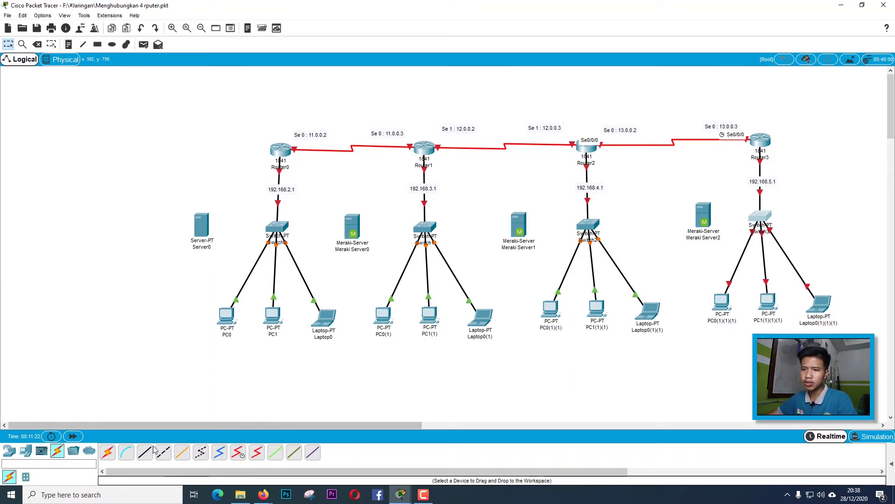
click(141, 456)
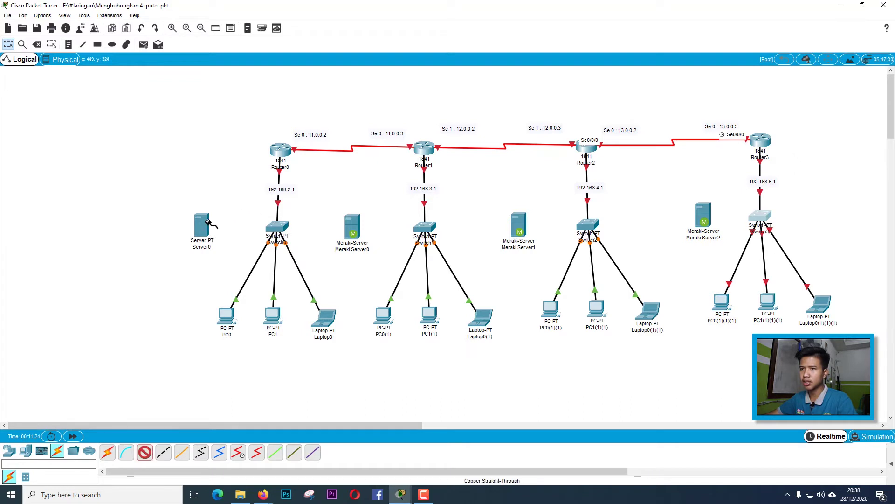
click(203, 224)
click(229, 226)
click(278, 227)
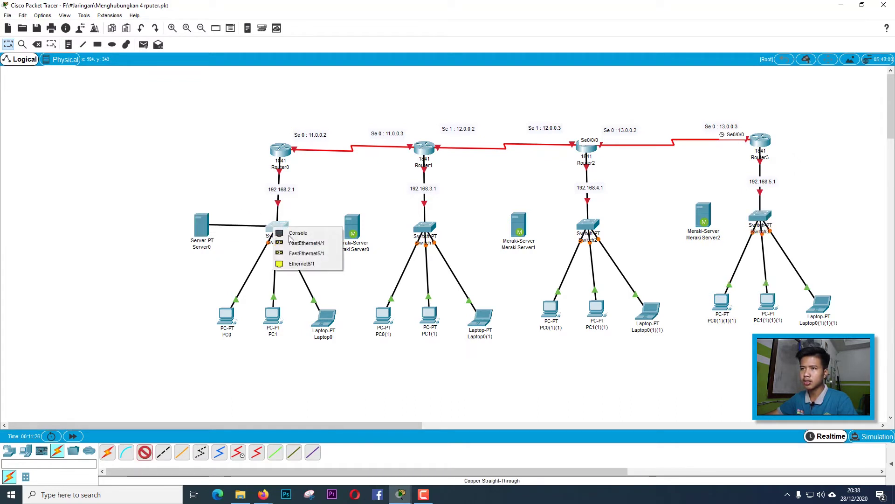
click(302, 260)
Connect Meraki Server0 to Switch1's Ethernet6/1 port with a Copper Straight-Through cable.
click(148, 453)
click(355, 226)
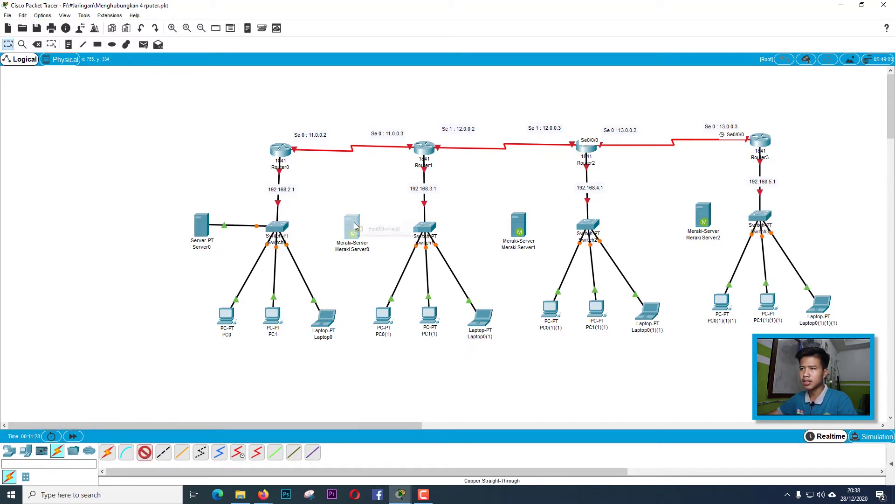
click(381, 229)
click(426, 226)
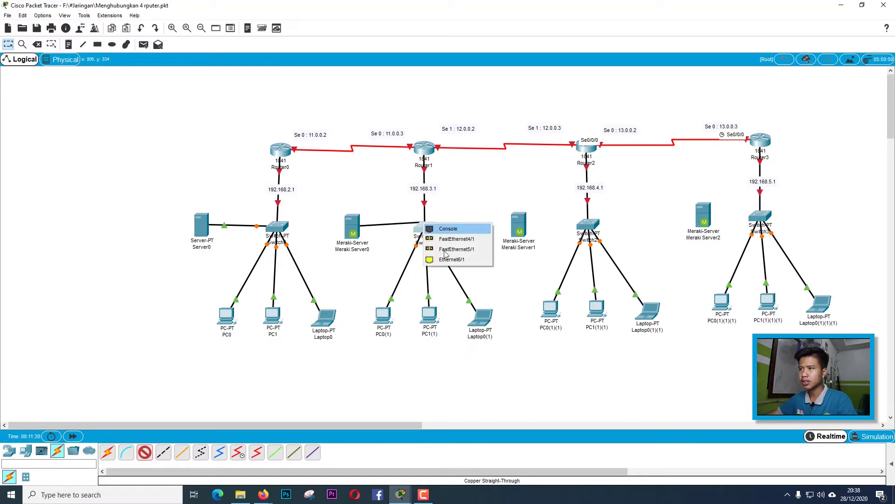
click(460, 259)
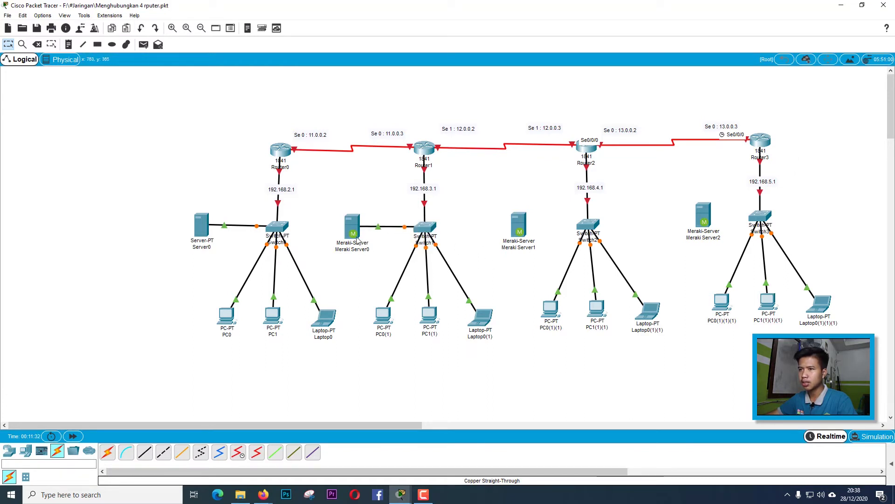
Delete the three Meraki servers beside Switch1, Switch2 and Switch3.
drag(333, 198, 385, 267)
key(Delete)
click(411, 260)
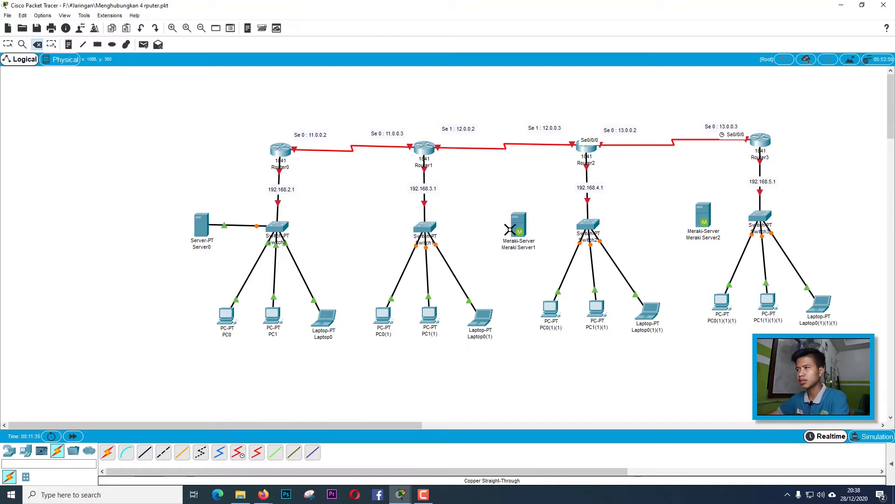
click(518, 226)
click(703, 218)
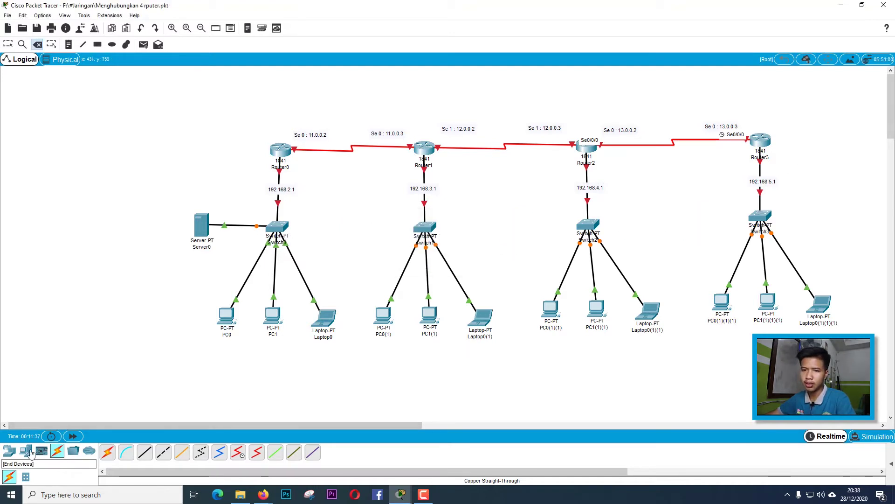
Place a Server-PT beside each of Switch1, Switch2 and Switch3.
click(28, 452)
click(145, 452)
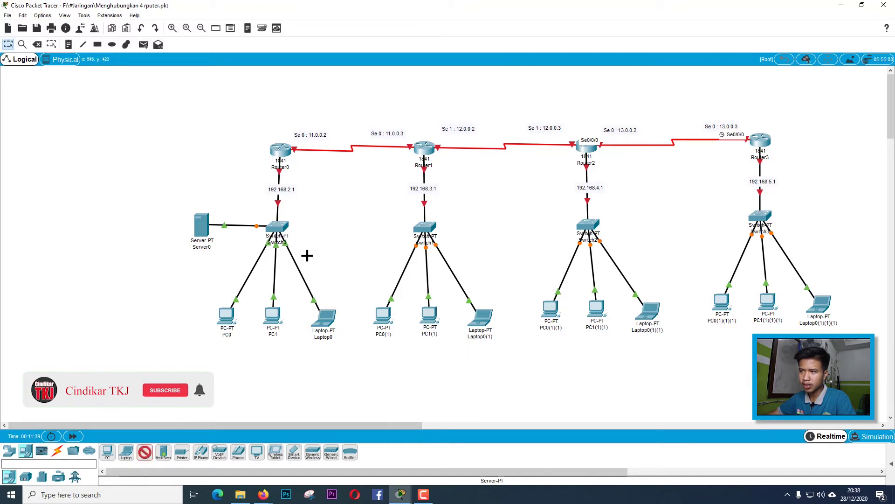
click(337, 228)
click(145, 454)
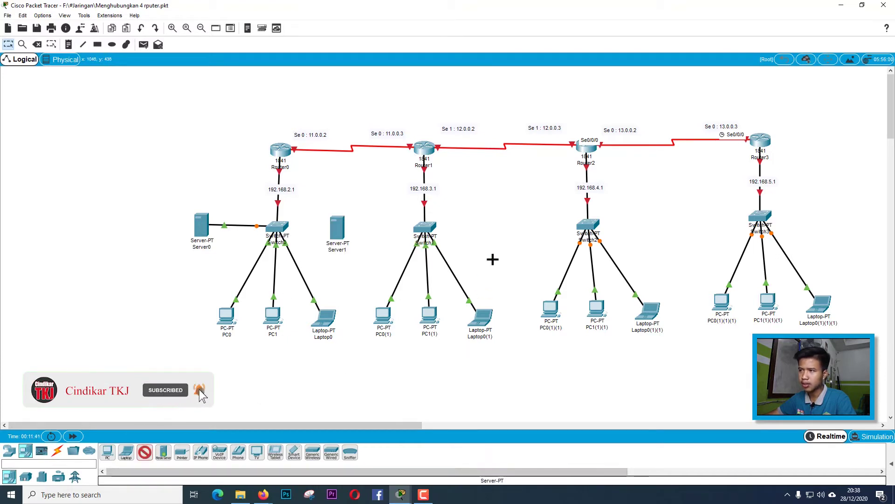
click(505, 226)
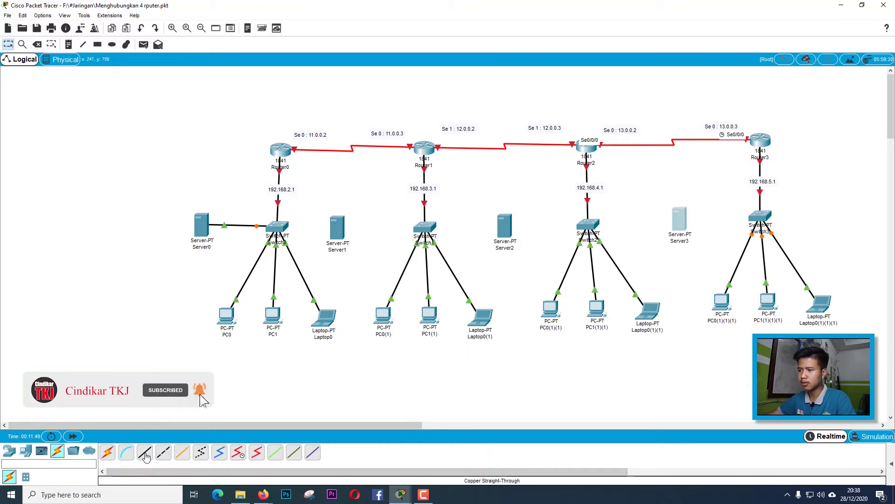
Connect Server1's FastEthernet0 port to Switch1's Ethernet6/1 port with a Copper Straight-Through cable.
click(146, 454)
click(338, 228)
click(364, 233)
click(422, 227)
click(441, 264)
Connect Server2's FastEthernet0 port to Switch2's Ethernet6/1 port with a Copper Straight-Through cable.
click(145, 452)
click(505, 224)
click(537, 226)
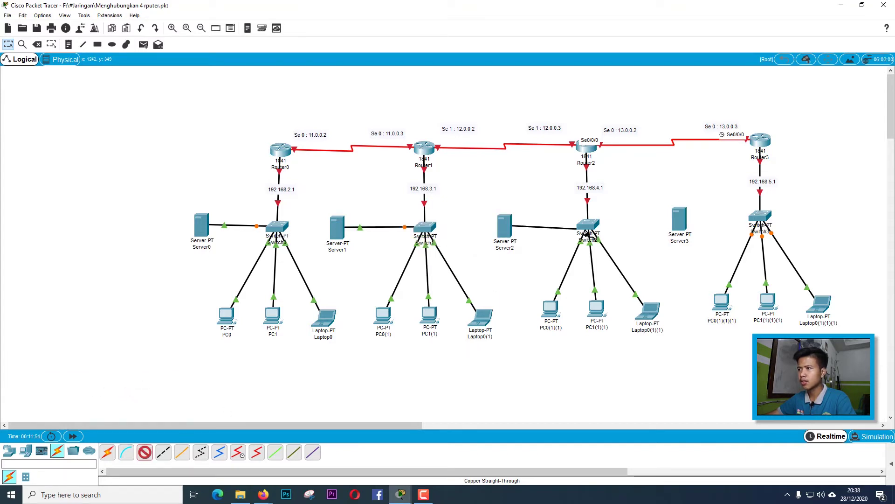
click(587, 227)
click(608, 259)
Connect Server3's FastEthernet0 port to Switch3's Ethernet6/1 port with a Copper Straight-Through cable.
click(144, 452)
click(680, 219)
click(702, 220)
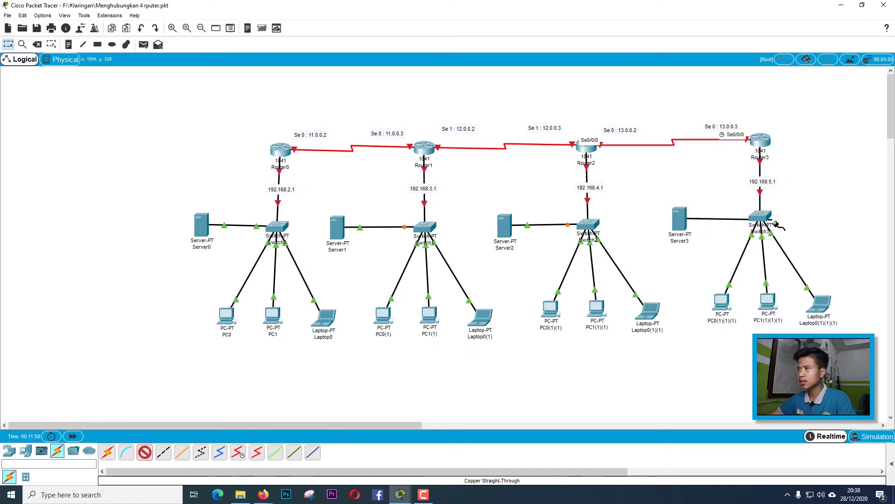
click(761, 215)
click(778, 255)
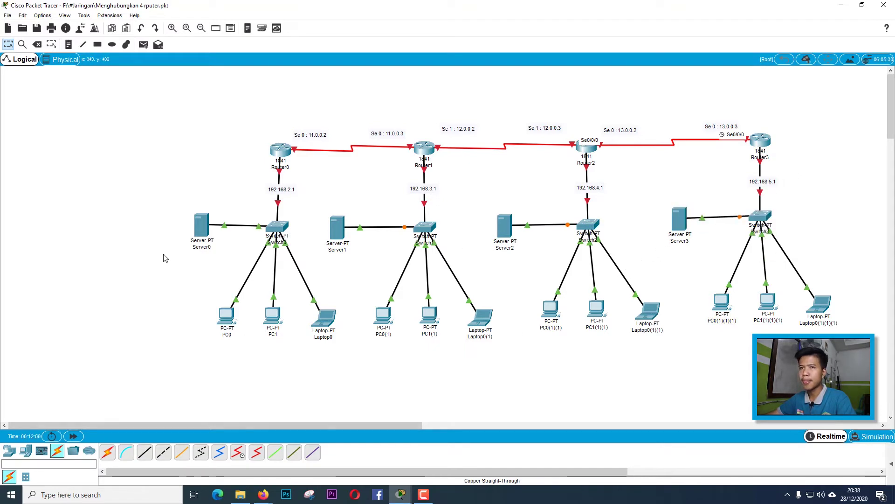
Add the note 192.168.2.254 on the link between Server0 and its switch.
click(221, 216)
text(19)
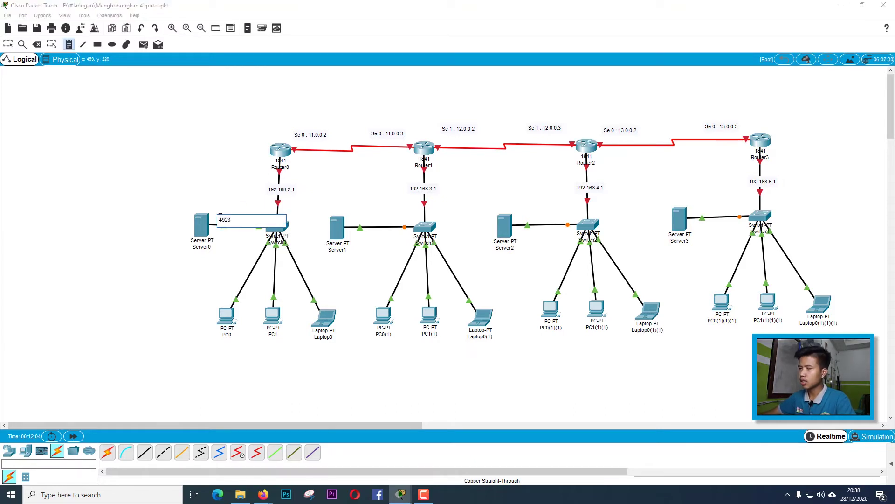
text(23.)
key(BackSpace)
key(BackSpace)
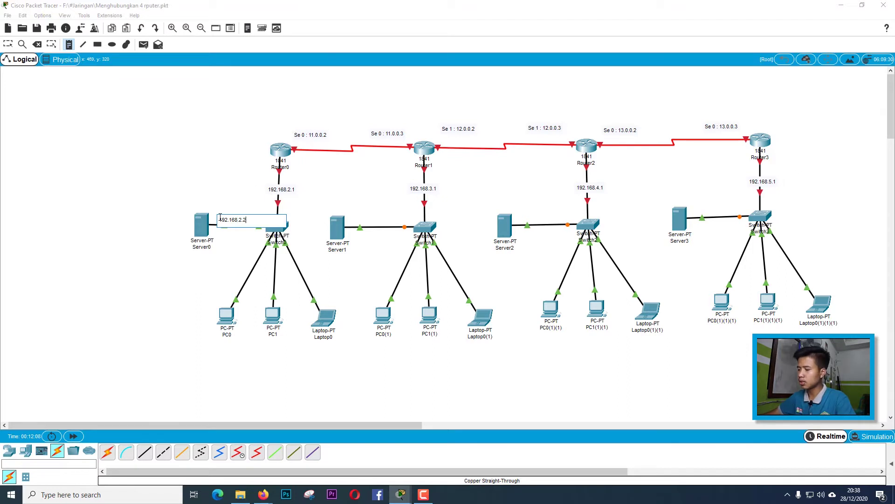
Copy the Server0 address note to the link between Server1 and Switch1, changing it to 192.168.3.254.
key(ctrl+a)
key(ctrl+c)
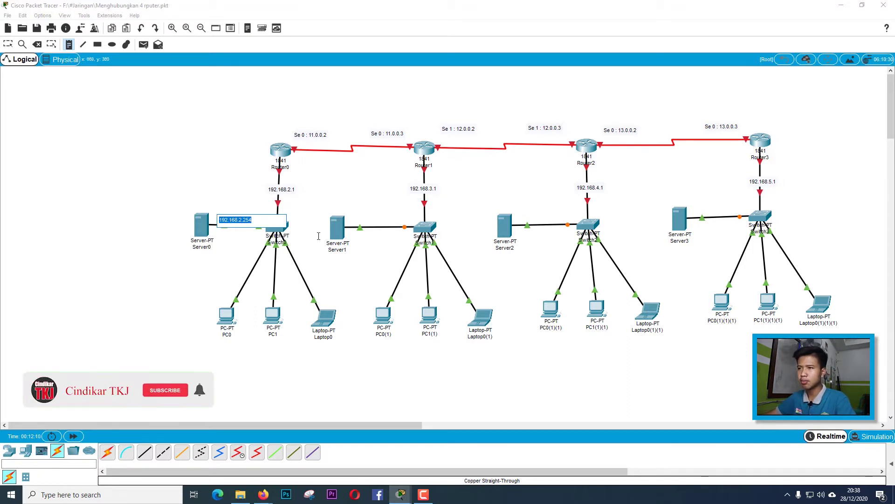
click(365, 219)
key(ctrl+v)
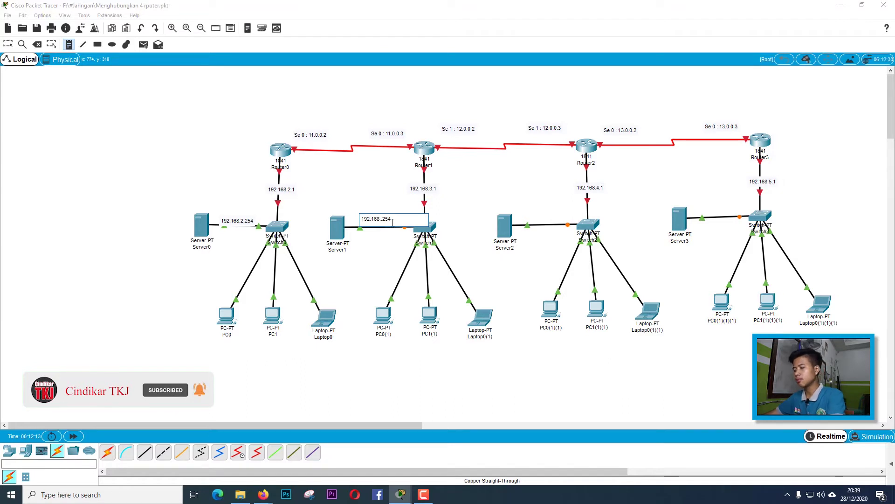
text(3)
Paste the address note on the link between Server2 and Switch2, changing it to 192.168.4.254.
click(531, 213)
click(531, 213)
key(ctrl+v)
click(553, 217)
key(BackSpace)
text(4)
Paste the address note on the link between Server3 and Switch3, changing it to 192.168.5.254.
click(700, 205)
key(ctrl+v)
key(BackSpace)
text(5)
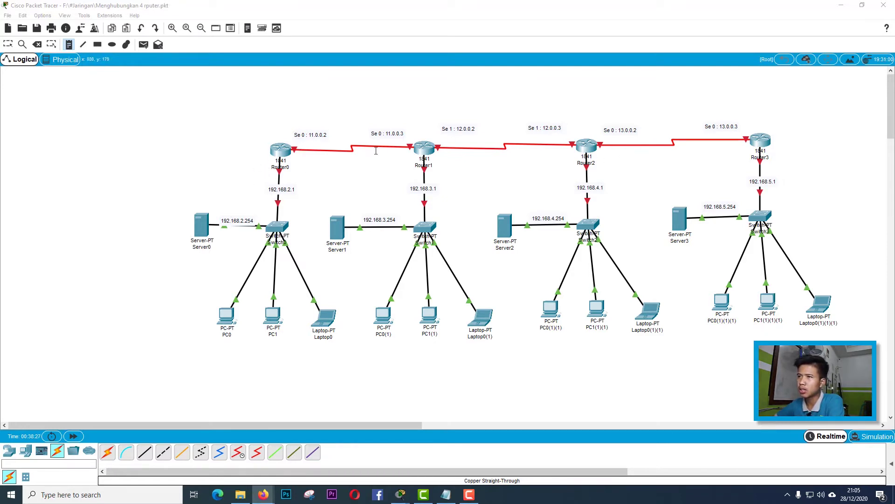
Turn on Router0's FastEthernet0/0 port and assign it IP address 192.168.2.1 with subnet mask 255.255.255.0.
click(282, 151)
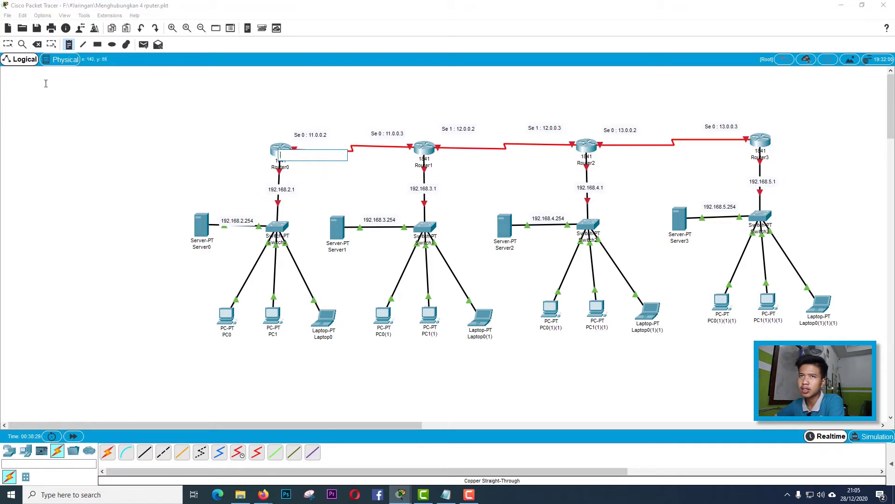
click(8, 44)
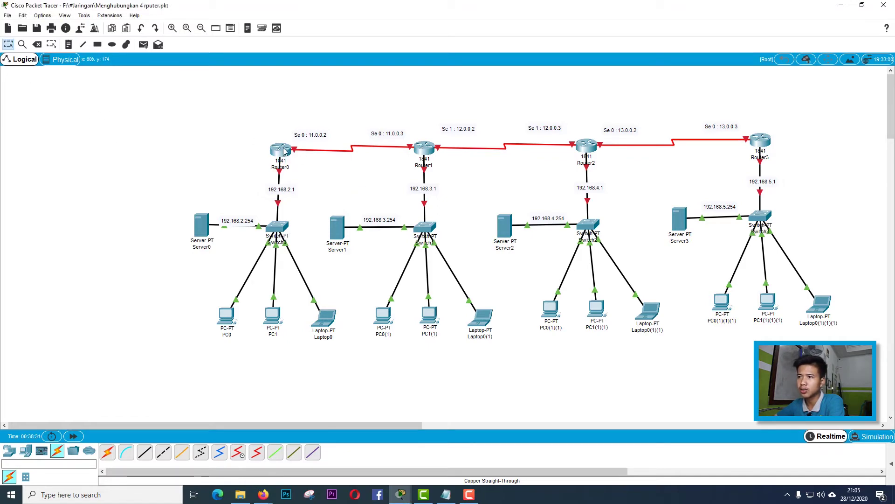
double_click(281, 150)
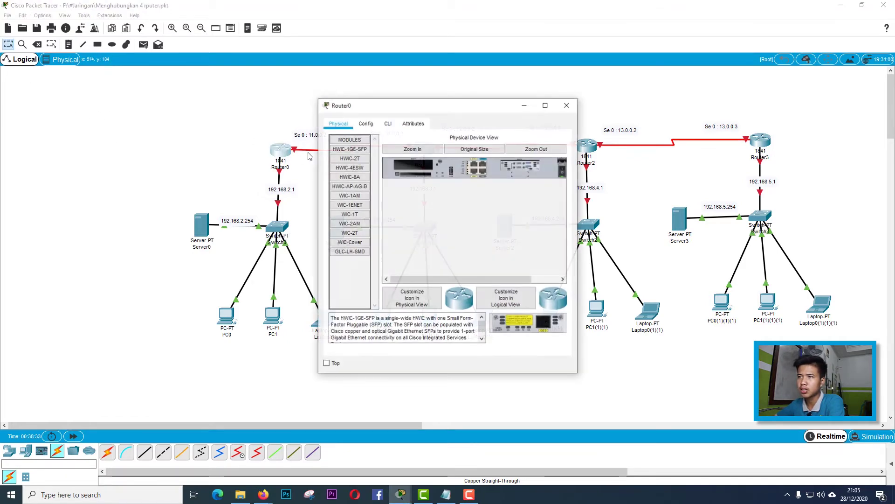
drag(426, 113, 117, 98)
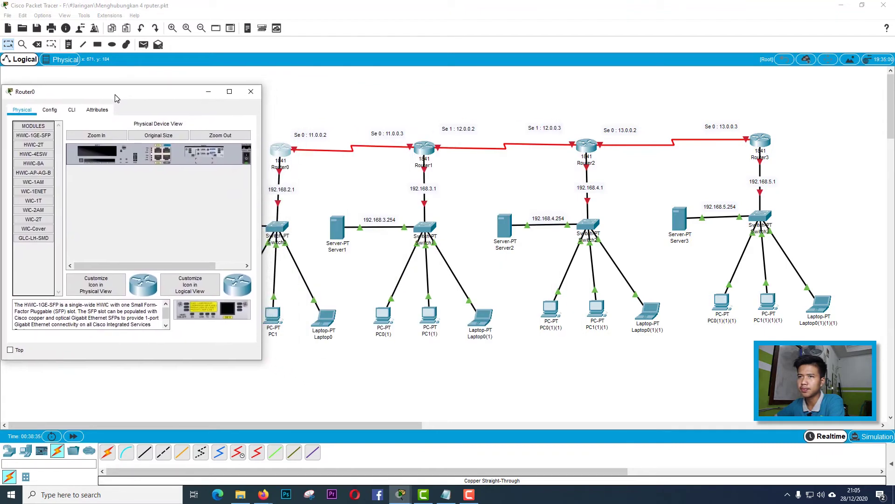
click(50, 110)
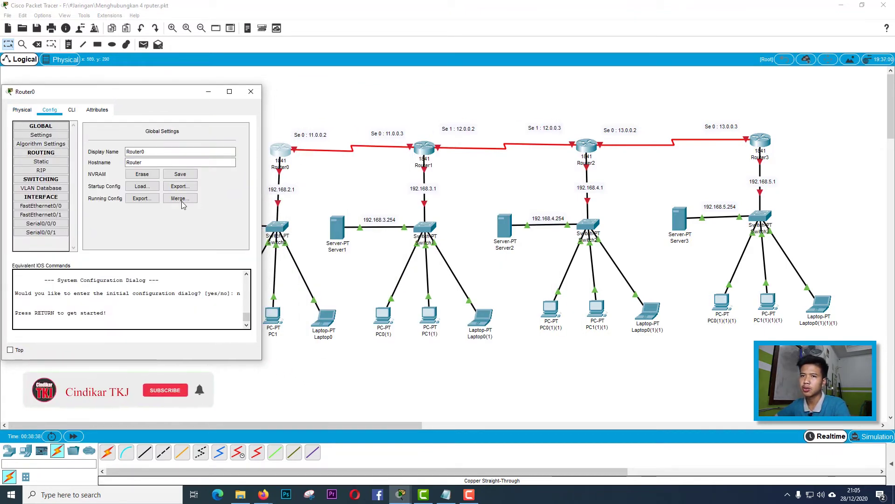
click(41, 206)
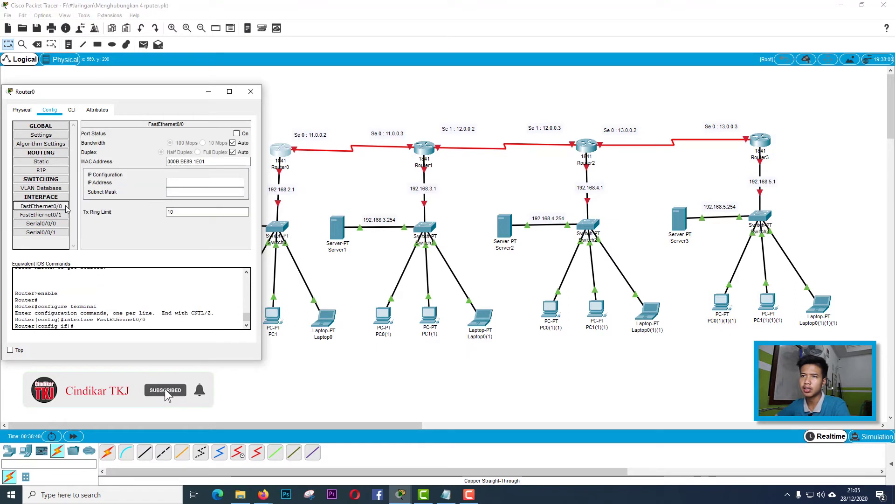
click(242, 134)
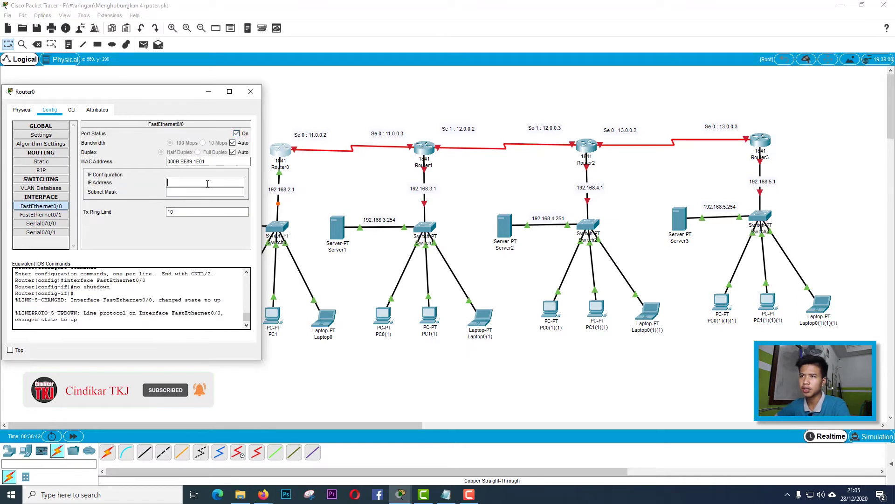
text(192.)
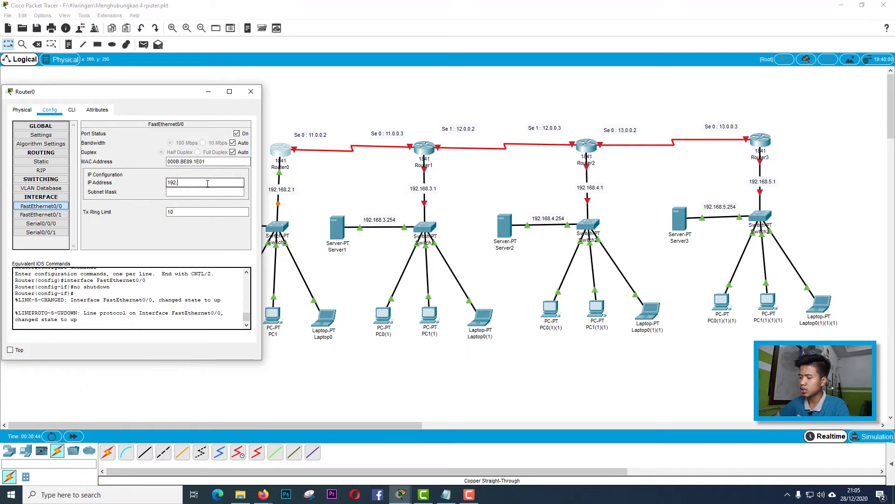
text(168.2.1)
click(190, 193)
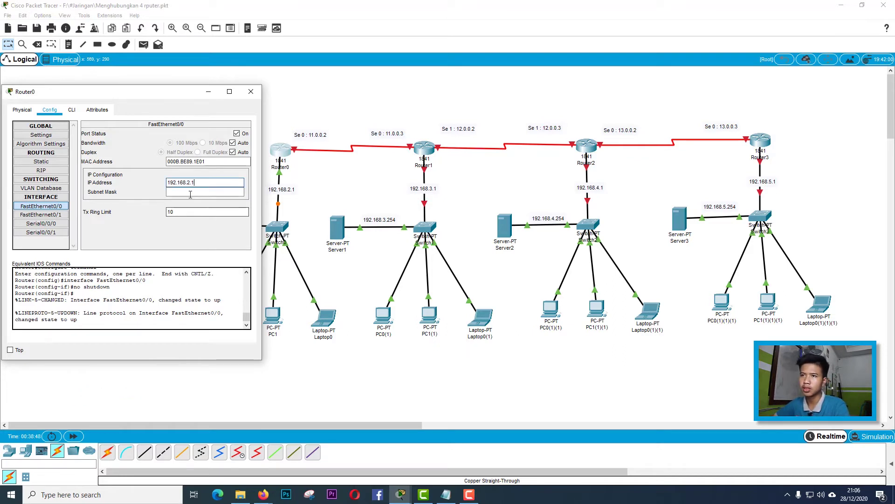
Turn on Router0's Serial0/0/0 port and assign it IP address 11.0.0.2 with subnet mask 255.0.0.0.
click(41, 223)
click(247, 134)
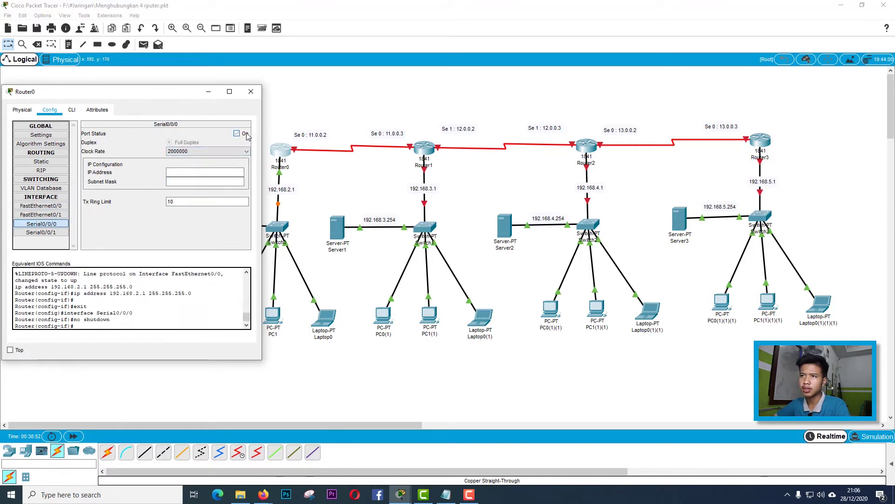
click(198, 172)
text(11.0.0.2)
key(Tab)
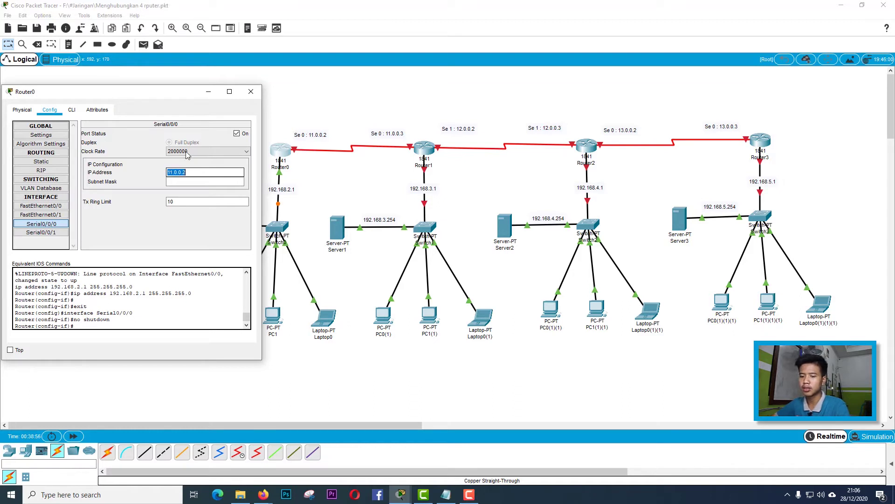
click(202, 180)
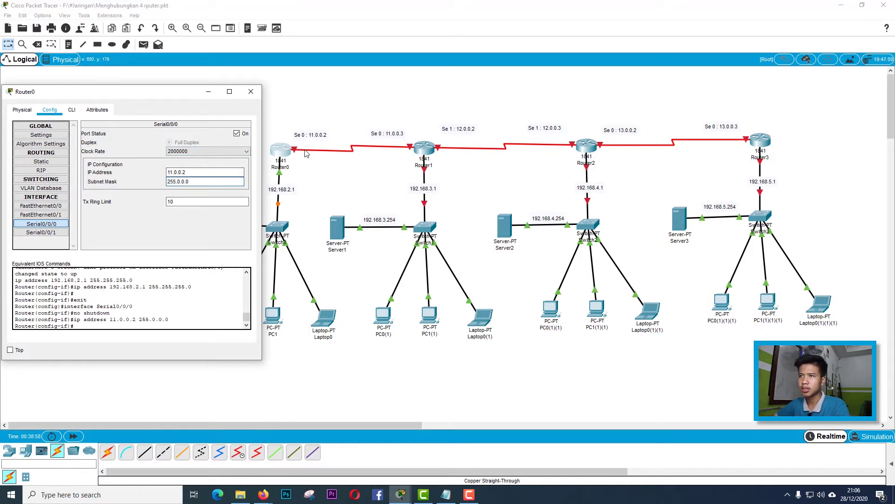
click(251, 92)
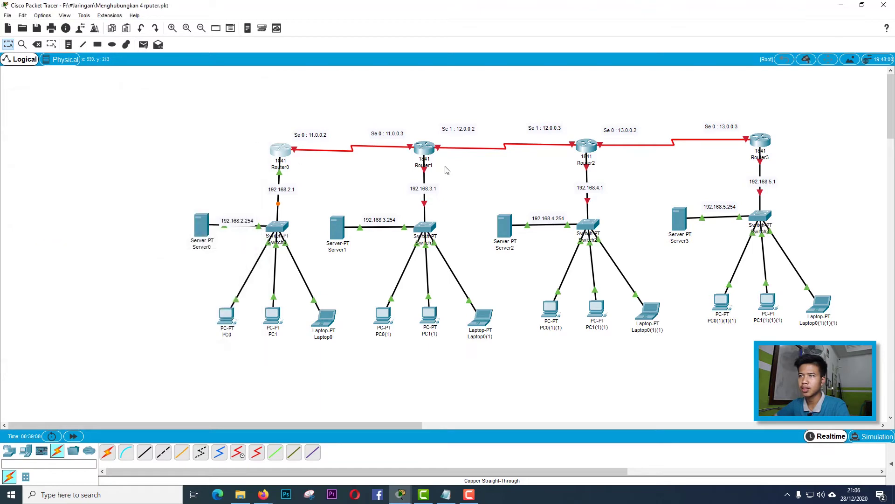
Turn on Router1's FastEthernet0/0 port and assign it IP address 192.168.3.1 with subnet mask 255.255.255.0.
click(425, 149)
drag(457, 112, 133, 120)
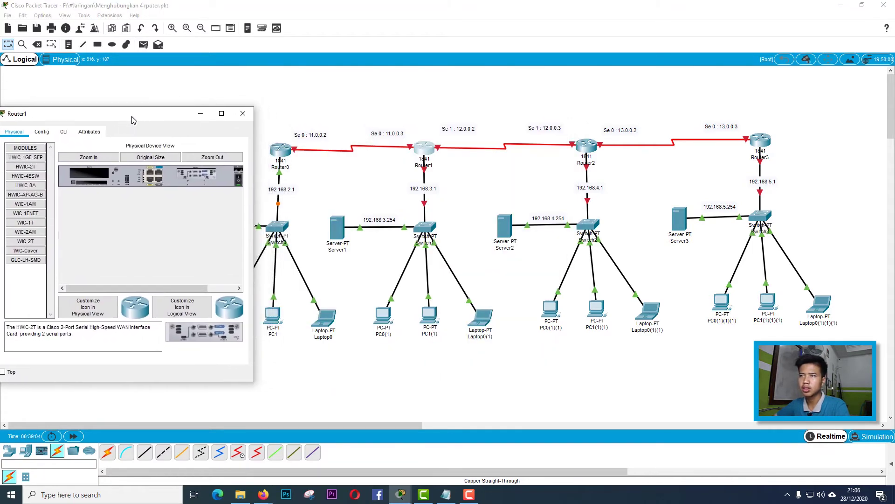
click(44, 132)
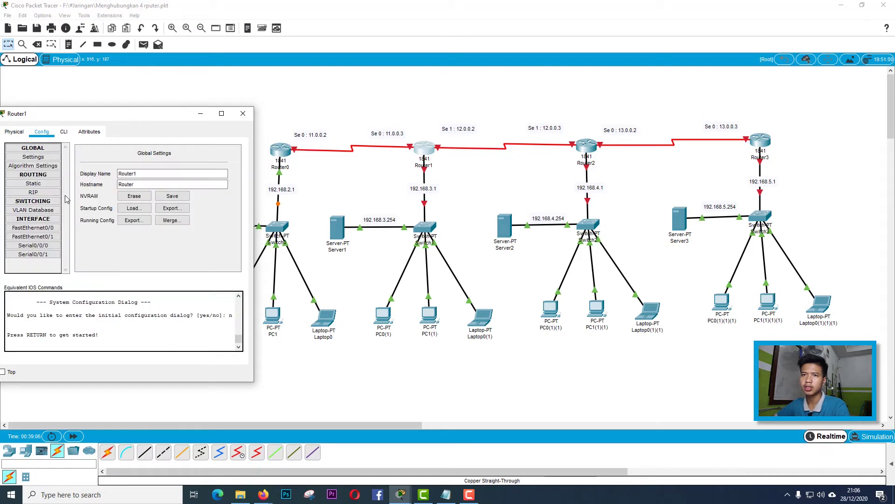
click(35, 227)
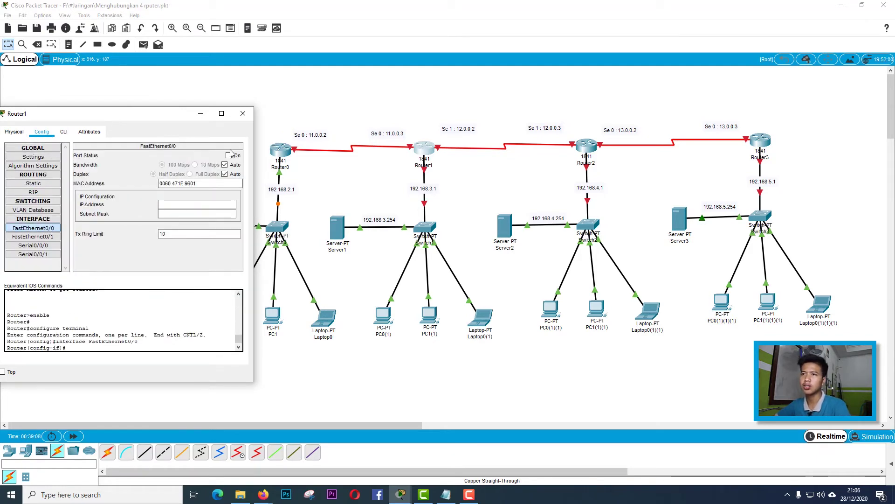
click(236, 156)
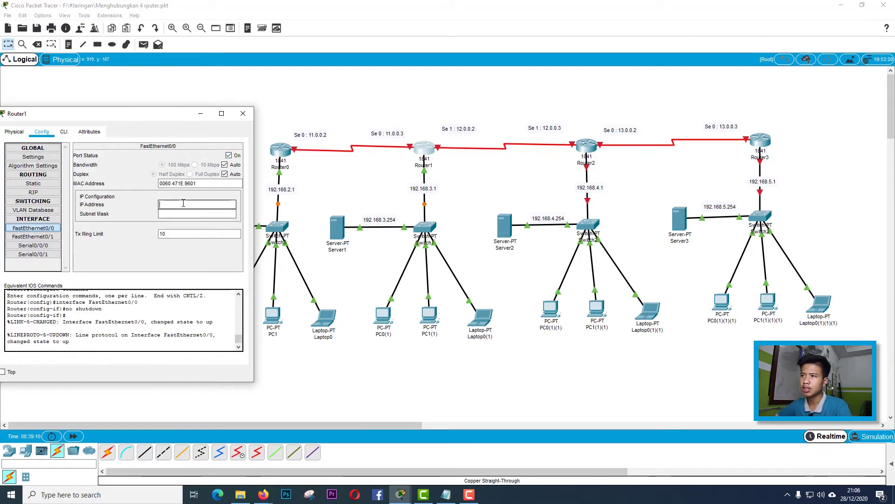
click(183, 204)
text(192.168.)
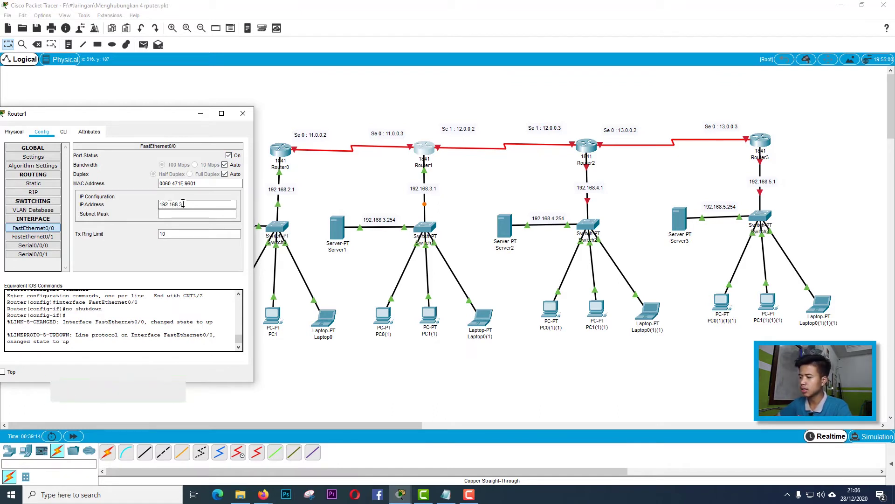
text(3.1)
click(181, 215)
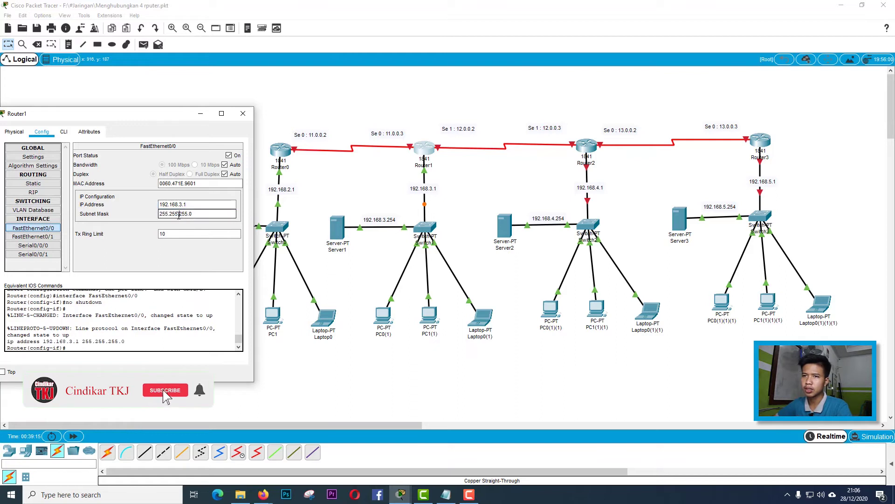
Turn on Router1's Serial0/0/0 port and assign it IP address 11.0.0.3 with subnet mask 255.0.0.0.
click(33, 246)
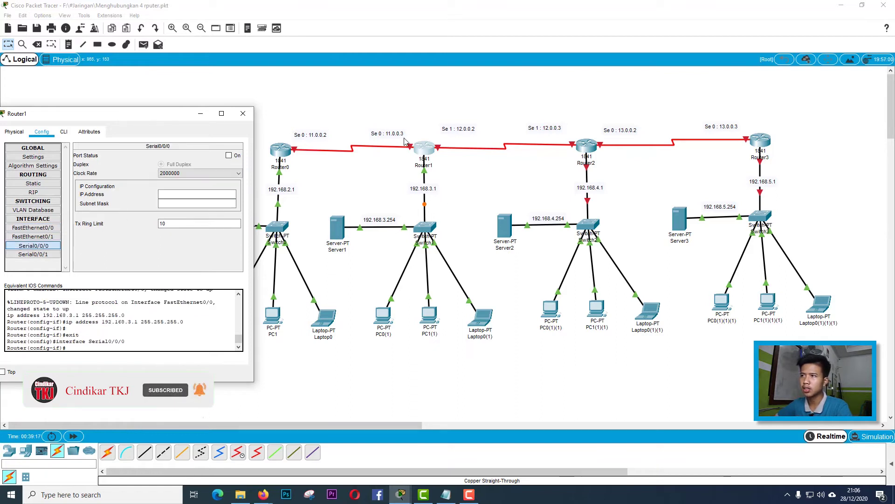
click(228, 156)
click(225, 195)
text(11.0.0.2)
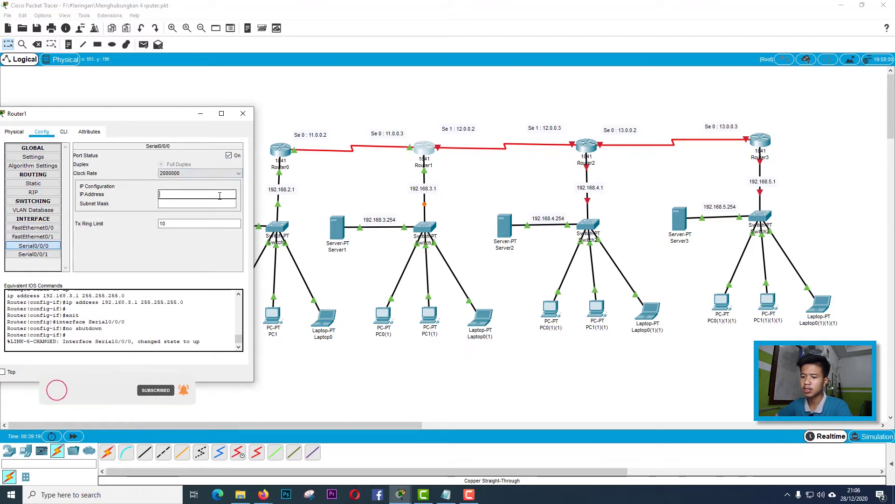
text(3)
key(Tab)
key(Return)
Assign Router1's Serial0/0/1 port IP address 12.0.0.2 with subnet mask 255.0.0.0 and turn the port on.
click(43, 255)
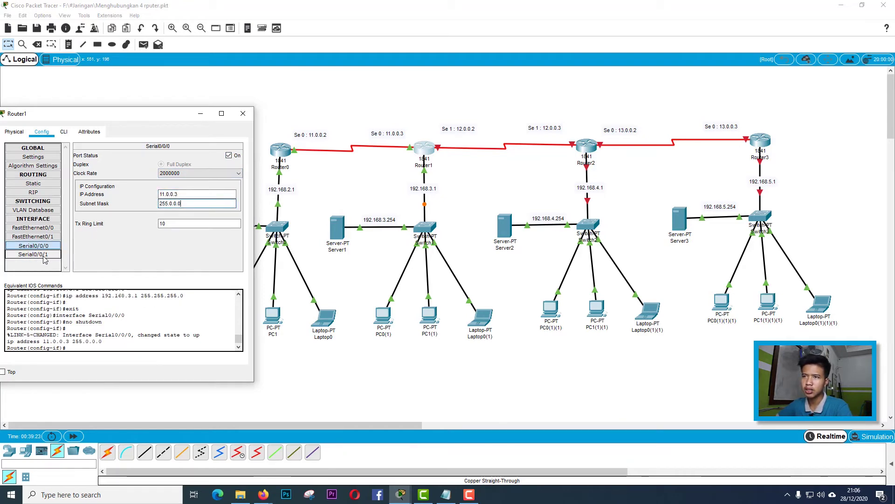
click(159, 195)
text(11.0.0.2)
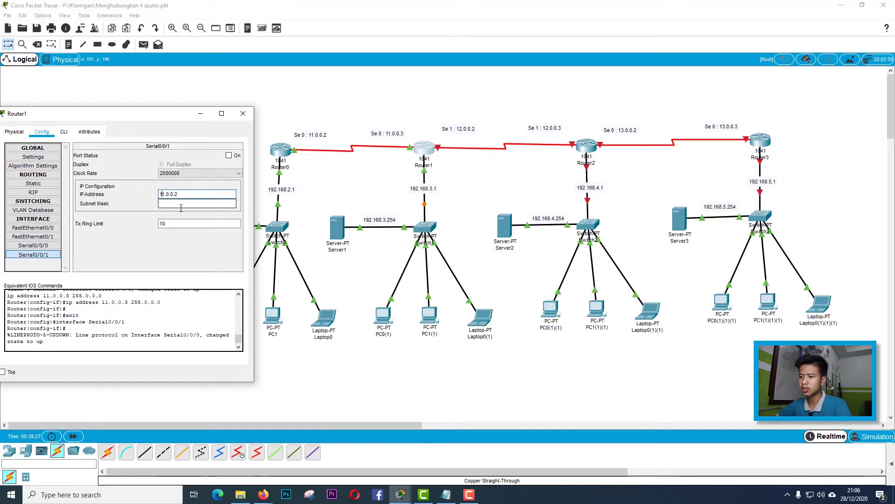
click(181, 208)
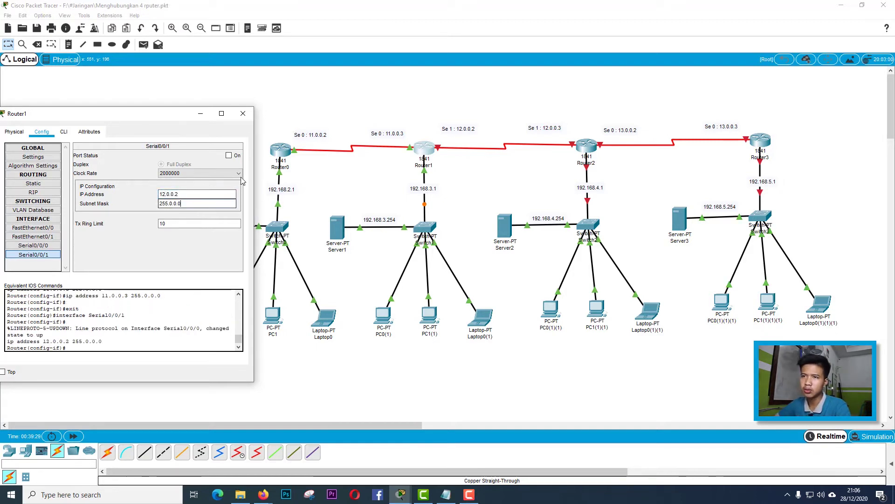
click(236, 156)
click(53, 246)
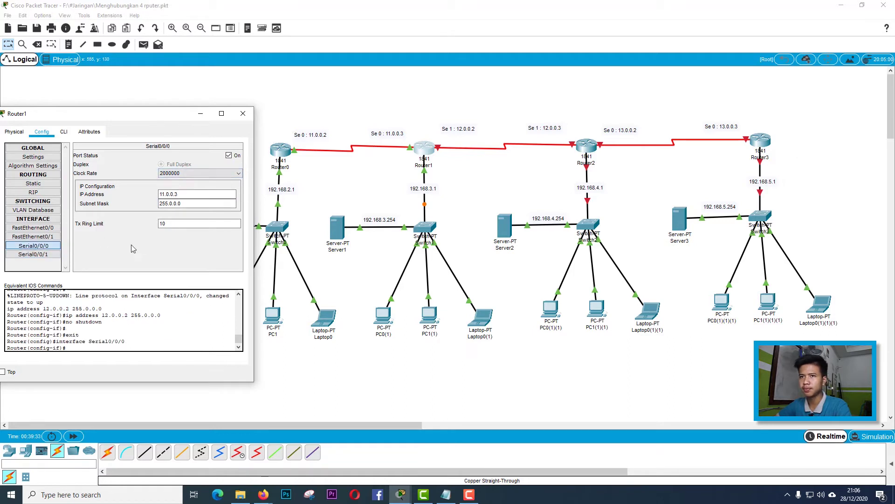
click(39, 228)
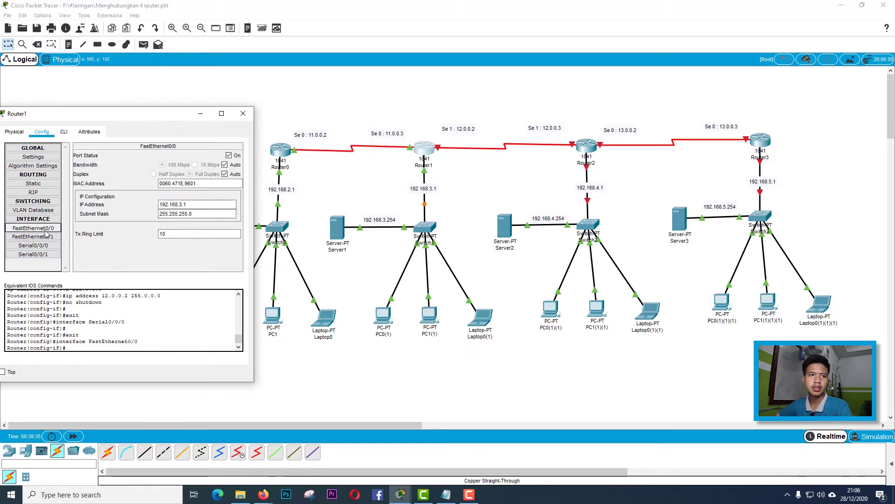
click(243, 114)
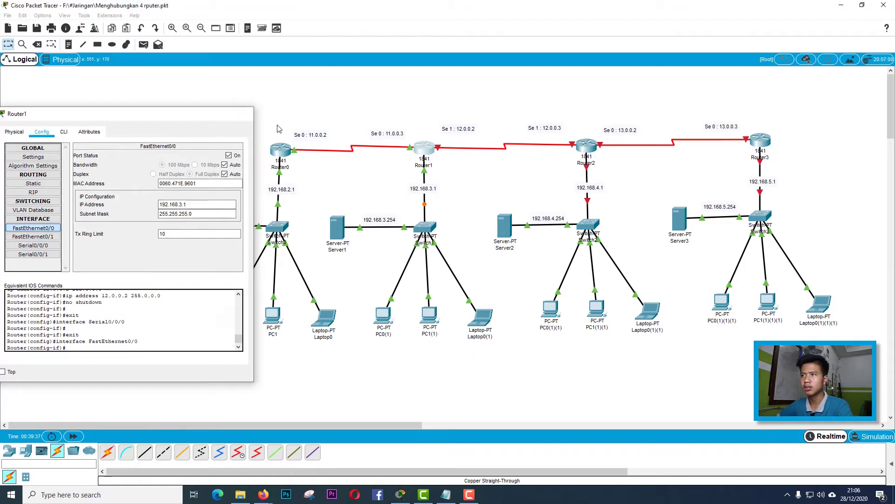
Turn on Router2's FastEthernet0/0 port and assign it IP address 192.168.4.1 with subnet mask 255.255.255.0.
click(586, 145)
drag(492, 109, 163, 113)
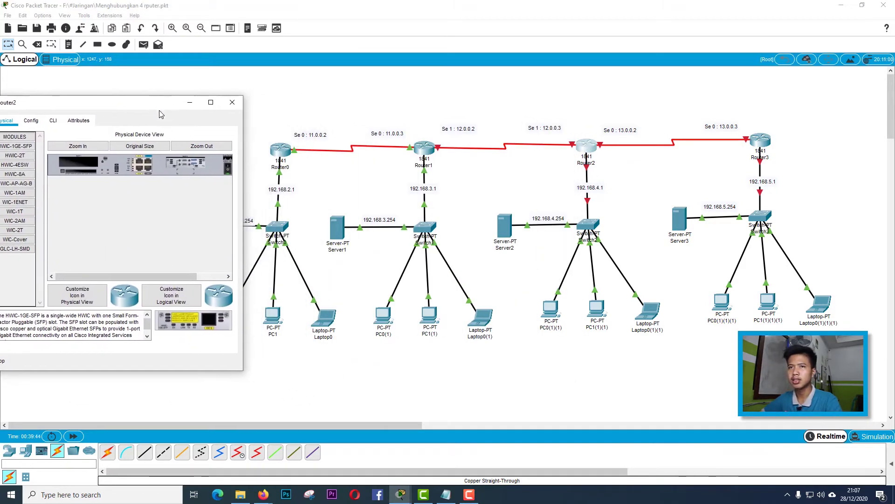
click(31, 120)
click(23, 217)
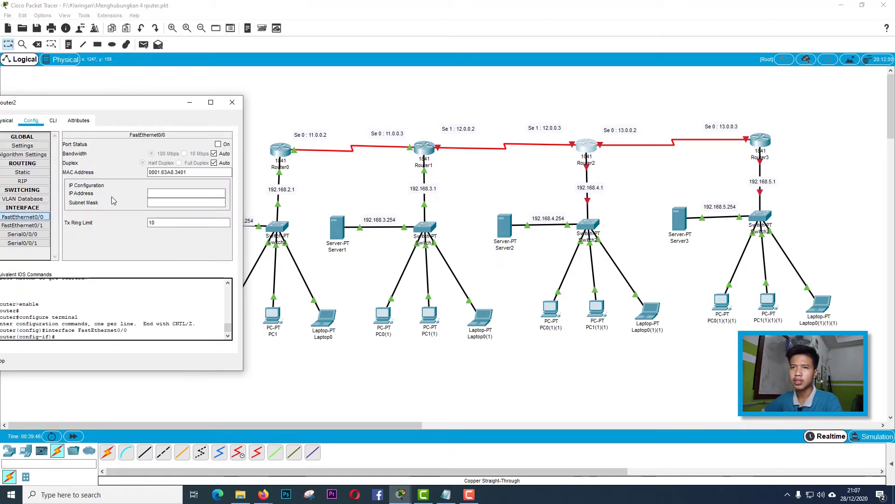
click(217, 145)
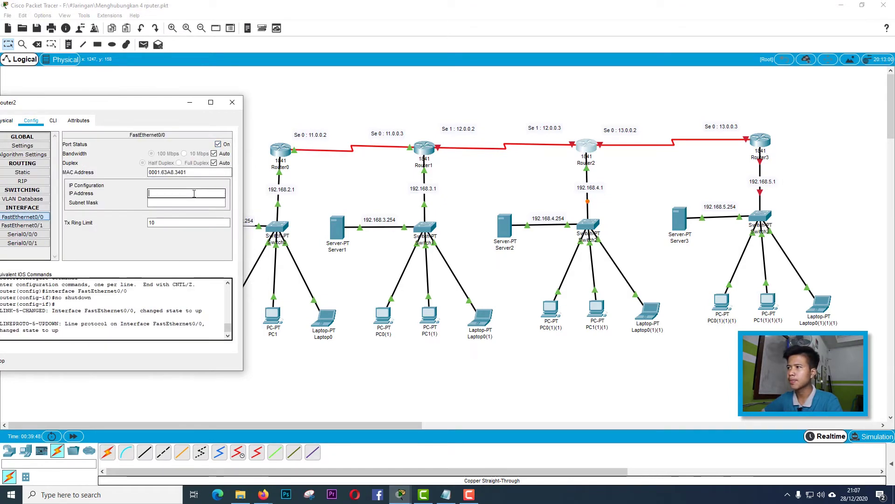
click(194, 193)
text(192.168)
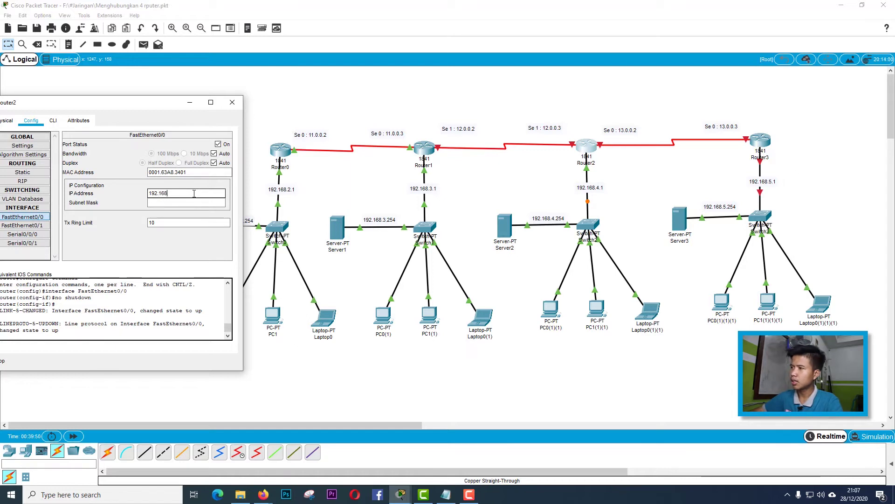
text(.4.1)
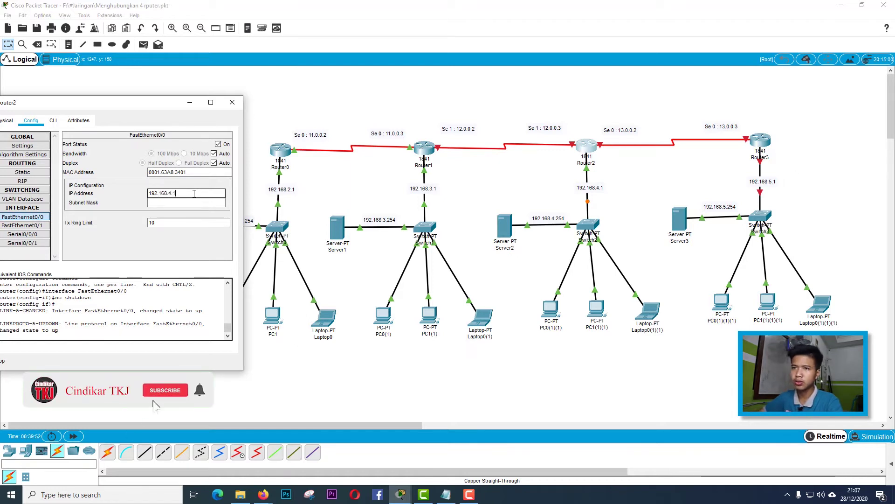
key(Tab)
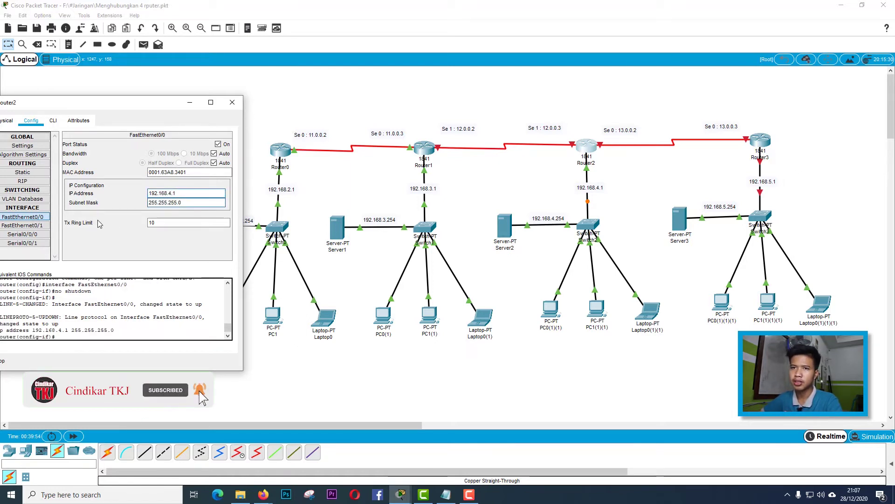
Turn on Router2's Serial0/0/0 port and assign it IP address 12.0.0.3 with subnet mask 255.0.0.0.
click(46, 235)
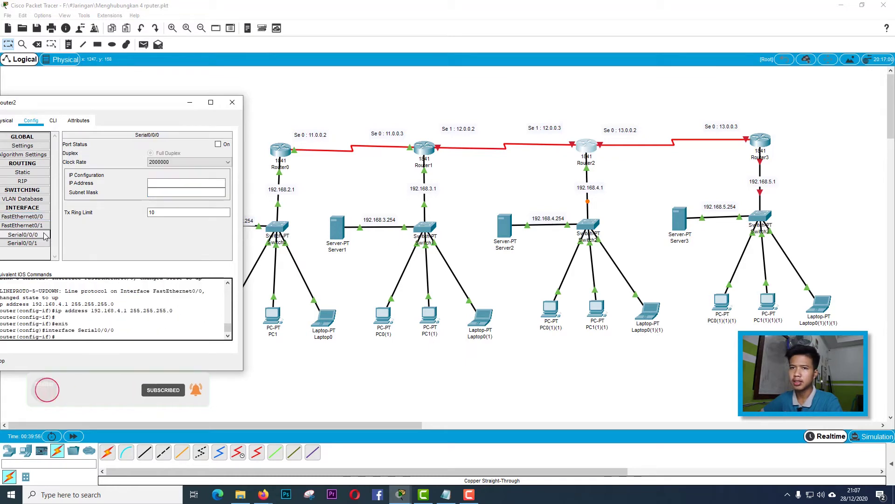
click(164, 185)
click(226, 144)
click(203, 185)
text(11.0.0.2)
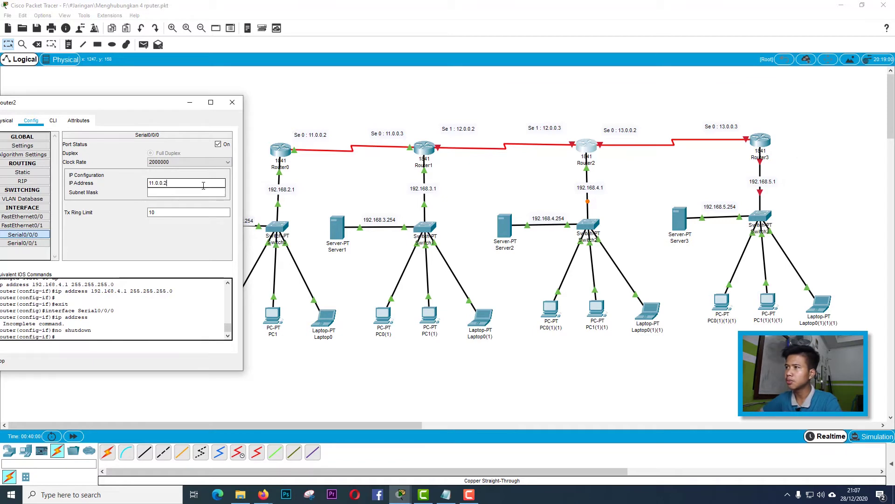
double_click(161, 185)
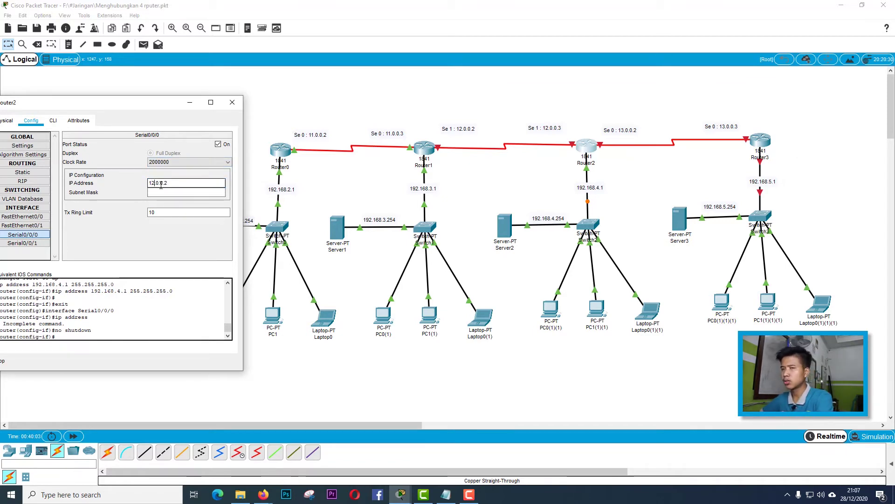
text(12.0.0.2)
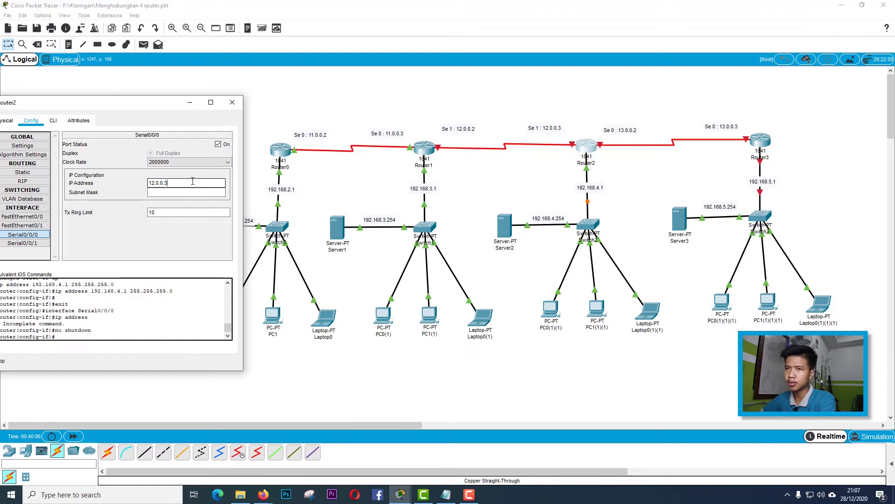
click(190, 190)
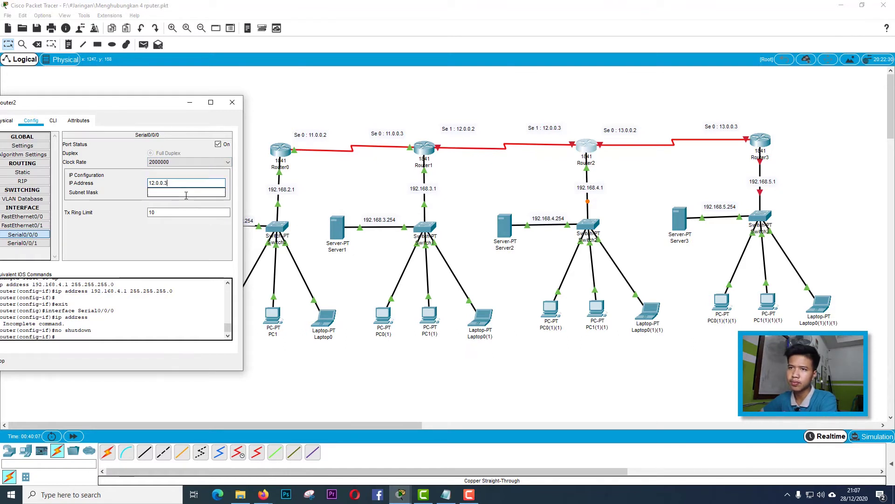
Change the IP address of Router2's Serial0/0/0 port to 13.0.0.2.
click(40, 236)
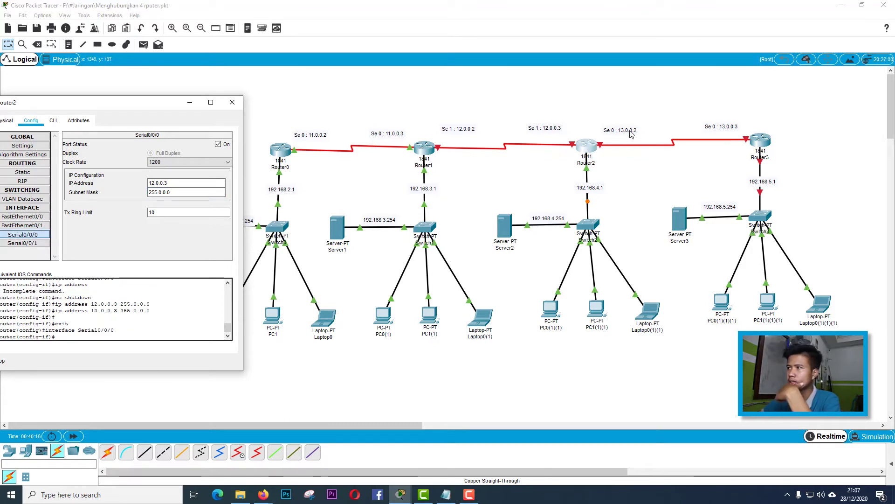
click(153, 183)
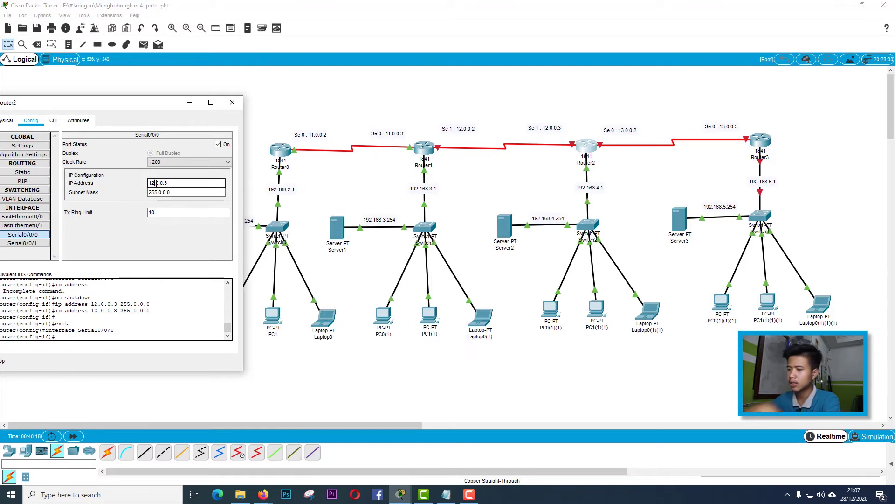
text(3)
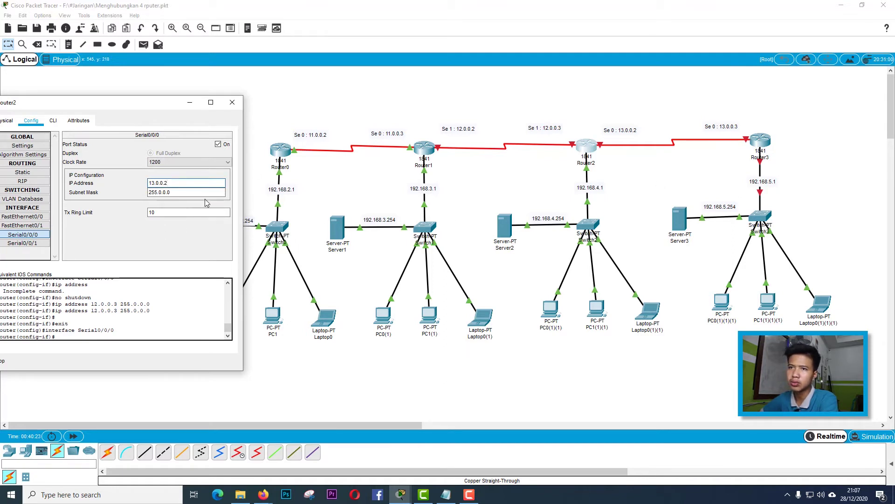
Turn on Router2's Serial0/0/1 port, assign it IP address 12.0.0.3 with subnet mask 255.0.0.0, and close the router's settings.
click(33, 243)
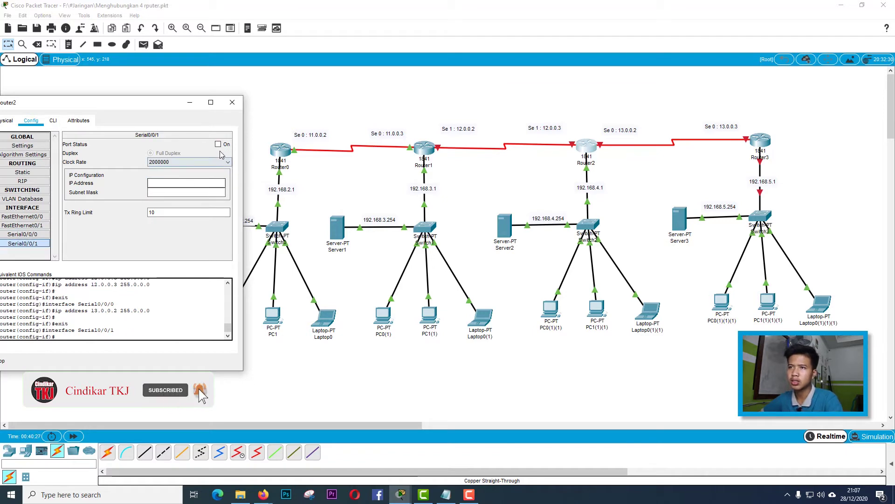
click(187, 184)
text(11.0.0.2)
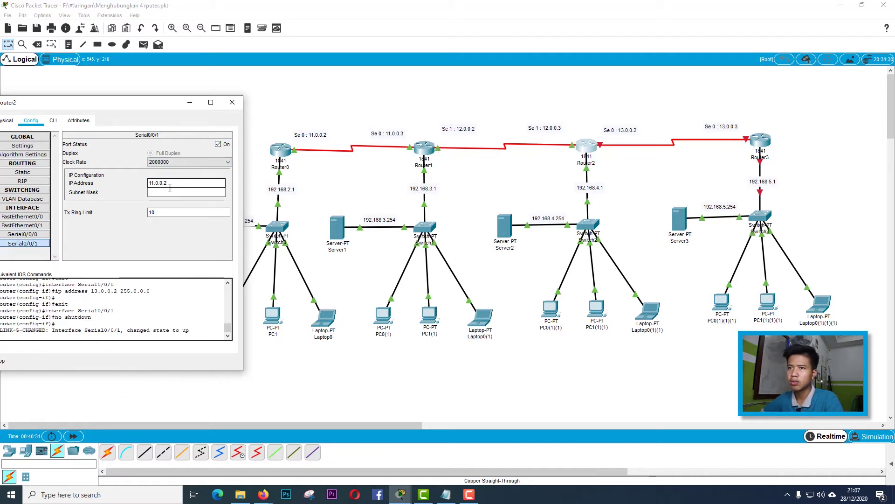
key(BackSpace)
key(BackSpace)
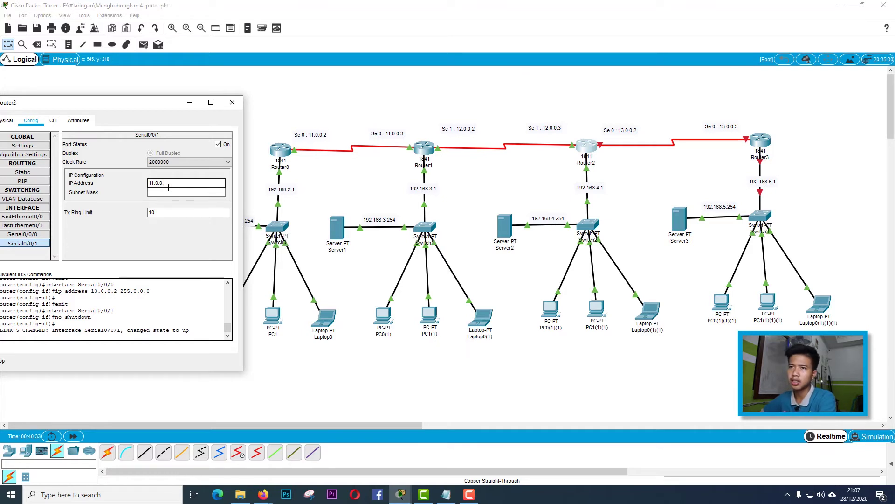
click(152, 183)
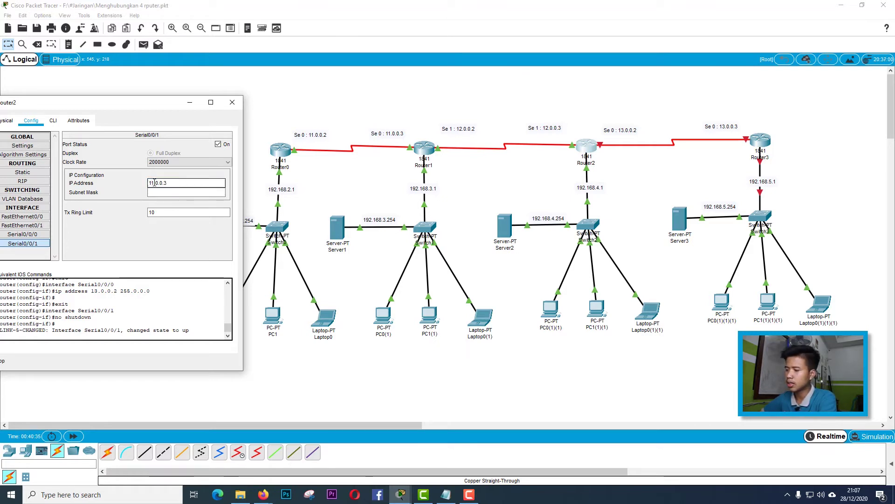
click(163, 192)
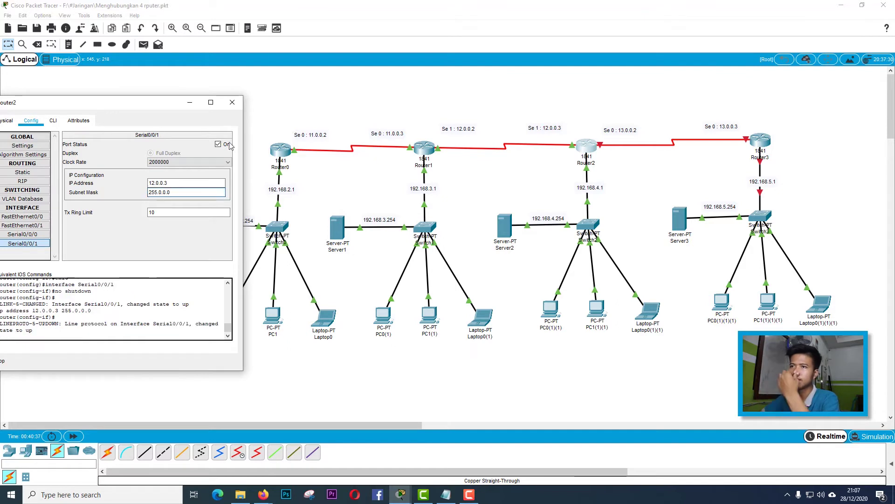
click(232, 102)
Select the whole topology with its labels and shift it slightly to the right in the workspace.
drag(863, 358, 161, 139)
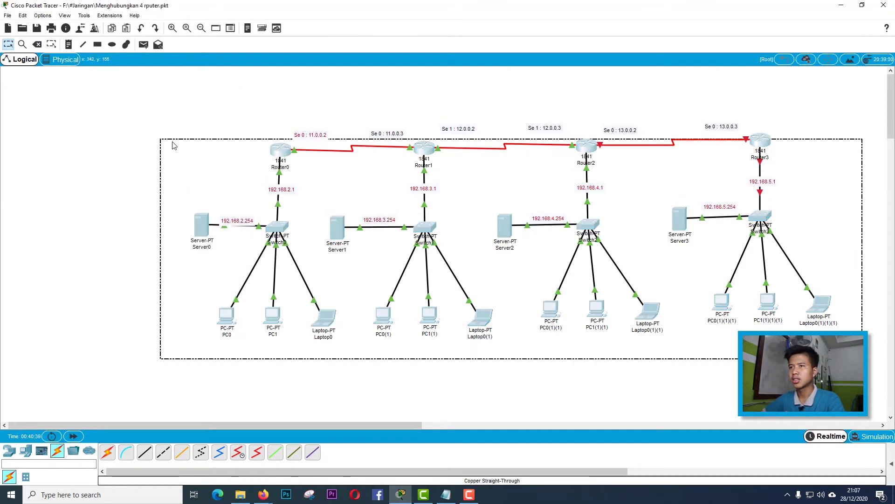
drag(128, 97, 849, 378)
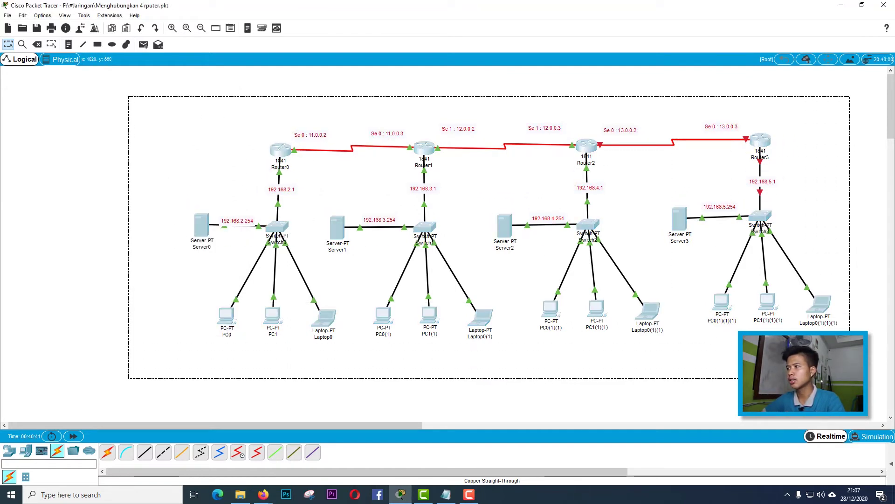
drag(762, 145, 795, 147)
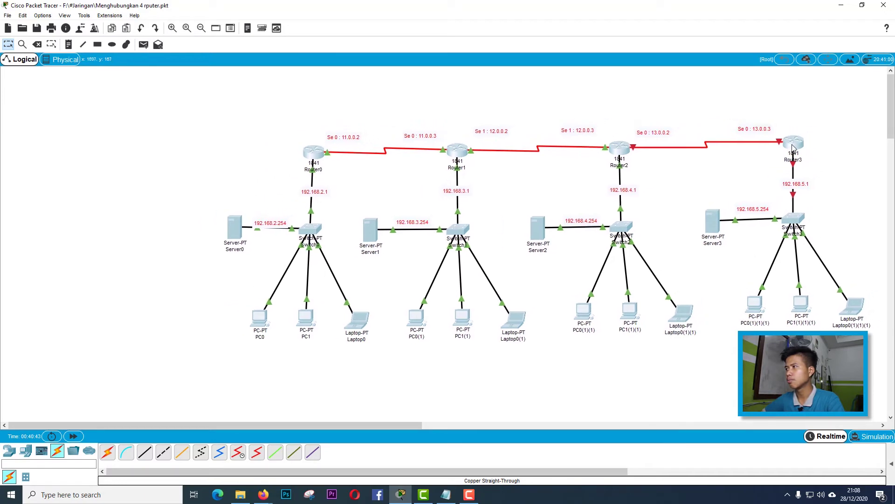
click(835, 155)
Turn on Router3's FastEthernet0/0 port and assign it IP address 192.168.5.1 with subnet mask 255.255.255.0.
click(795, 145)
drag(499, 111, 190, 93)
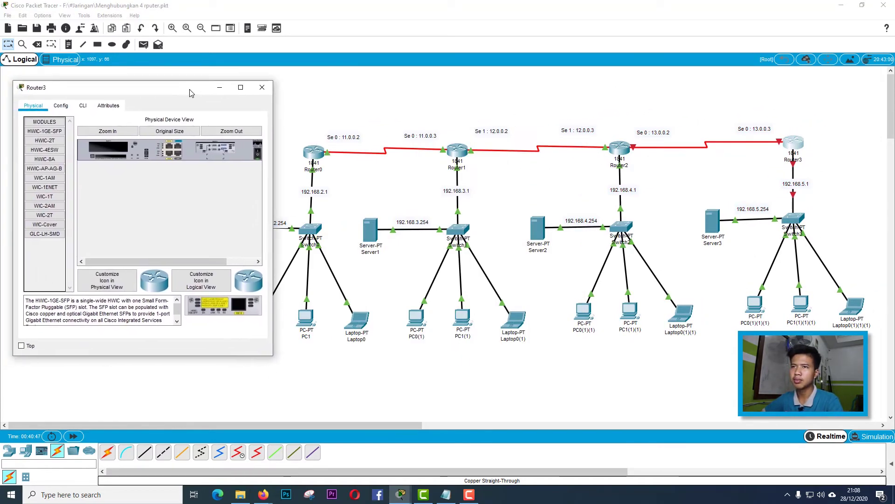
click(61, 105)
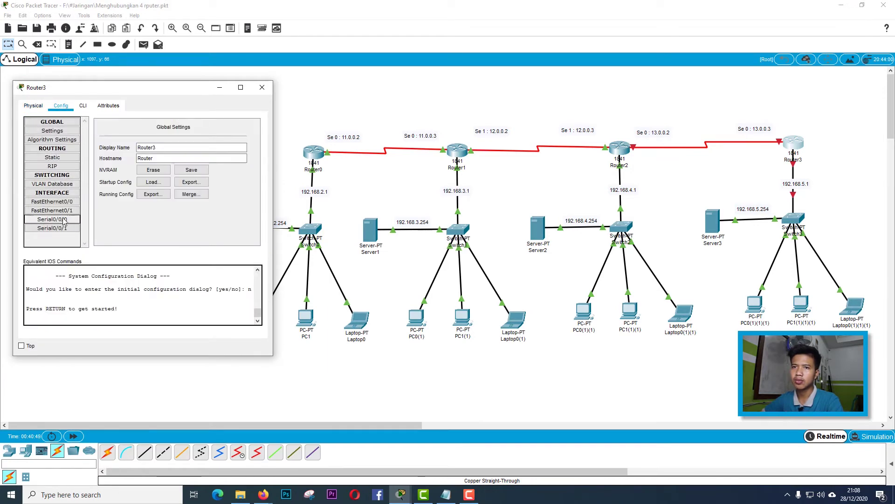
click(52, 201)
click(248, 130)
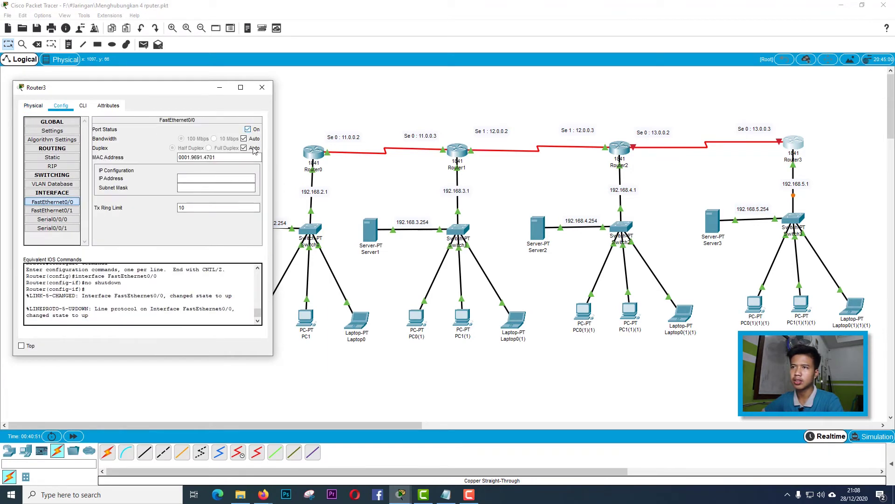
click(229, 179)
text(192.168.5.)
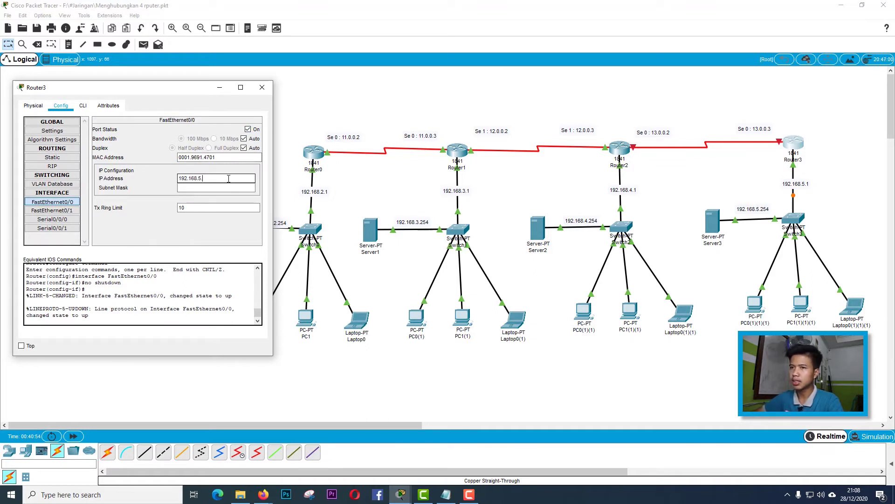
text(1)
click(229, 187)
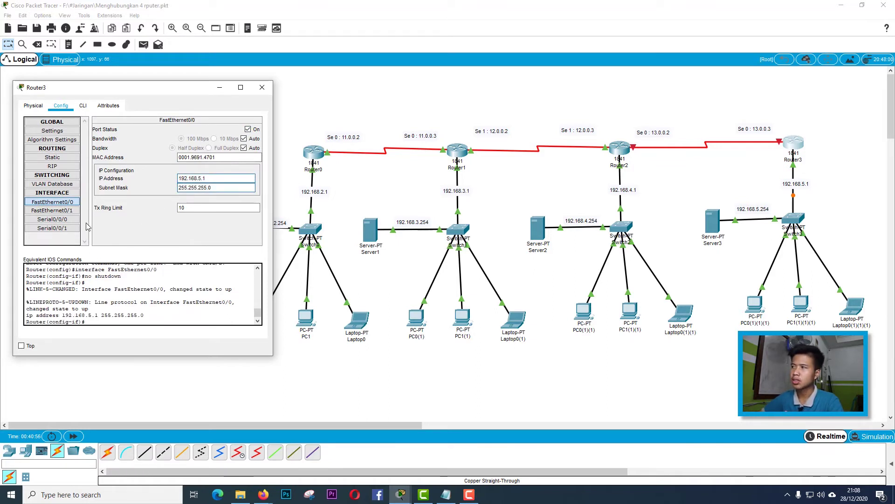
Turn on Router3's Serial0/0/0 port, assign it IP address 13.0.0.3 with subnet mask 255.0.0.0, and close the router's settings.
click(59, 220)
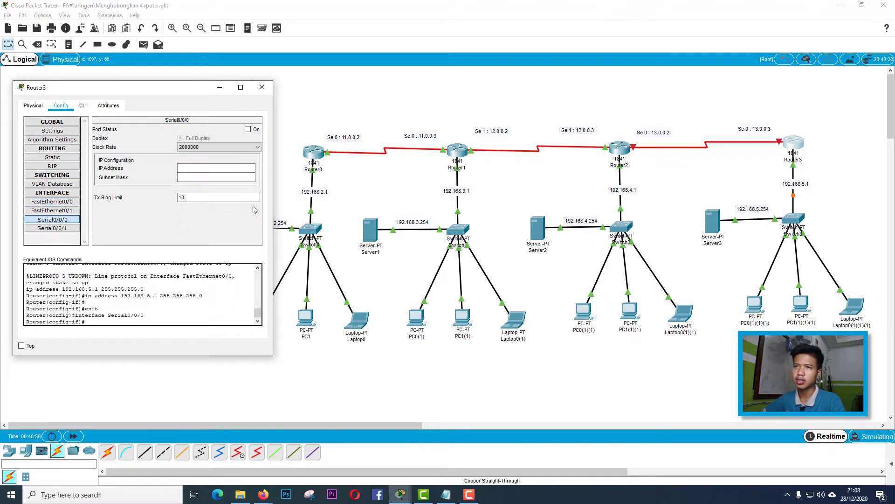
click(248, 129)
click(216, 169)
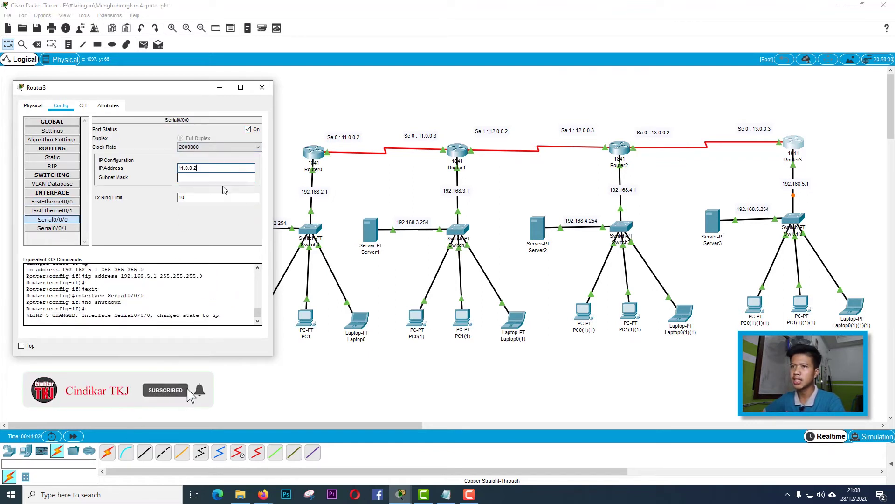
key(ctrl+a)
text(13.0.0.)
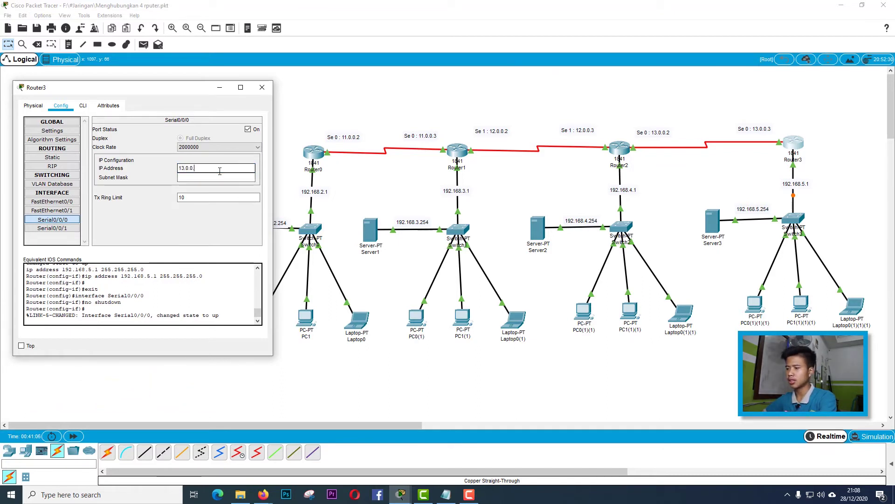
text(3)
key(Tab)
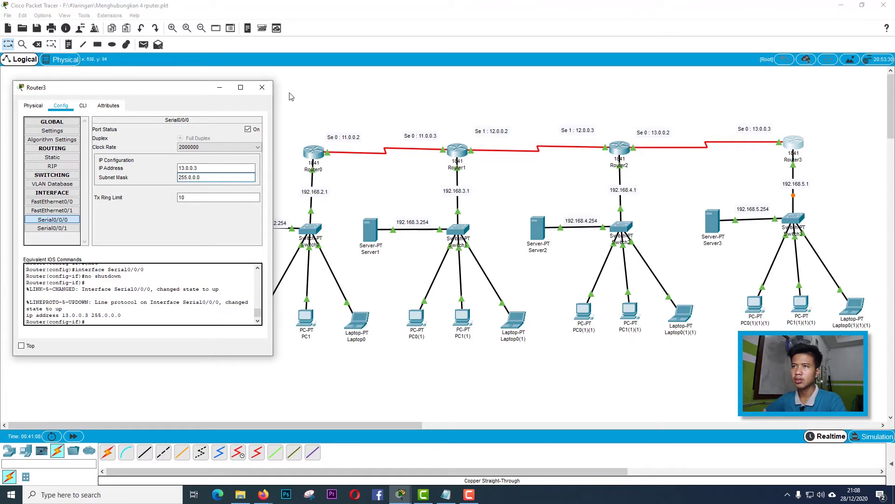
click(262, 88)
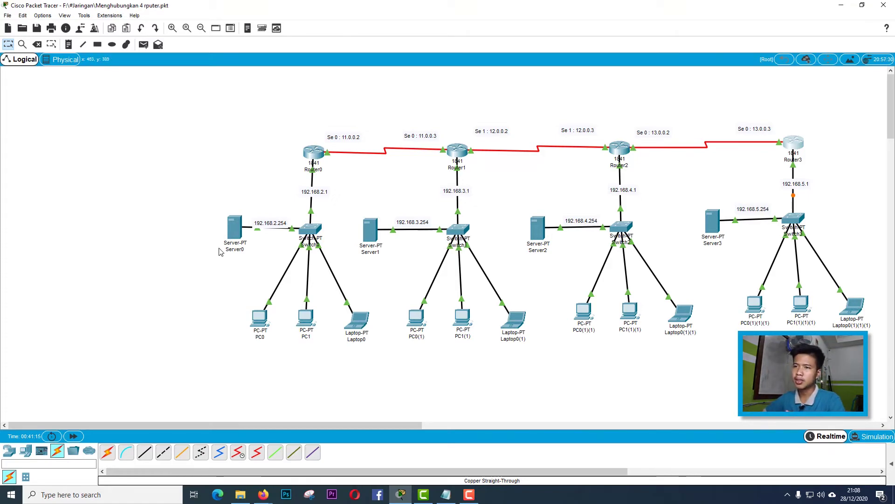
click(234, 233)
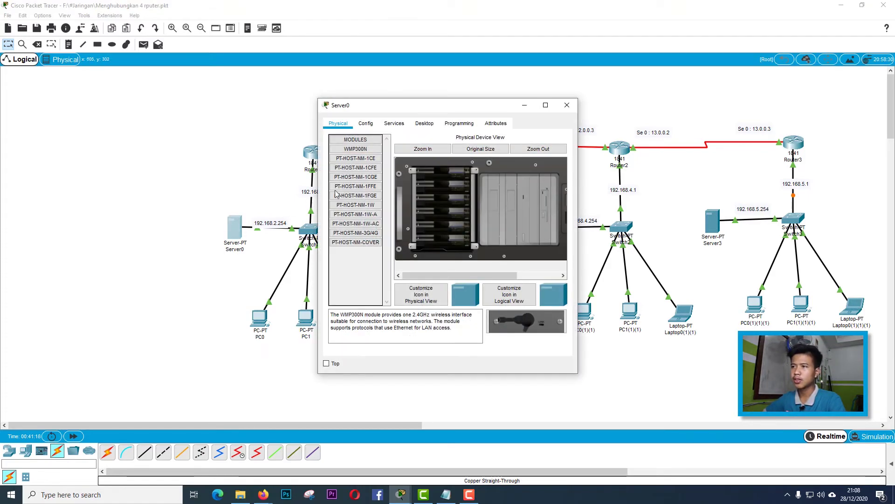
drag(443, 112, 160, 109)
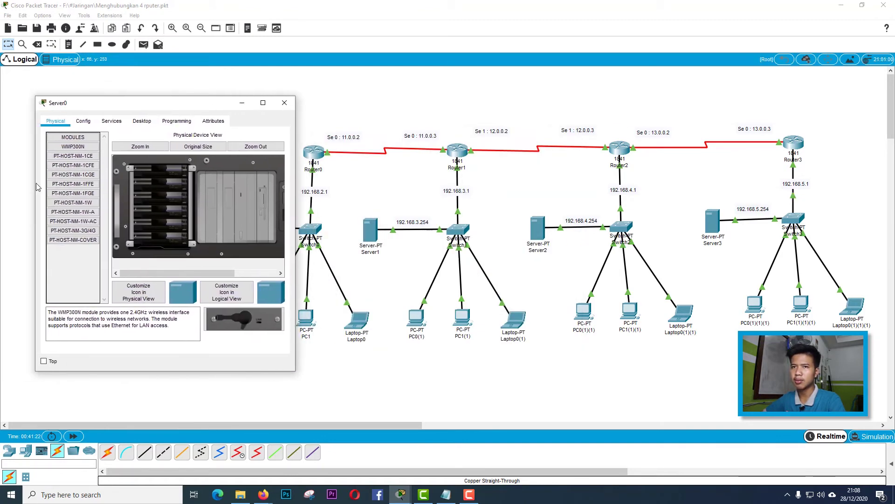
drag(189, 105, 93, 102)
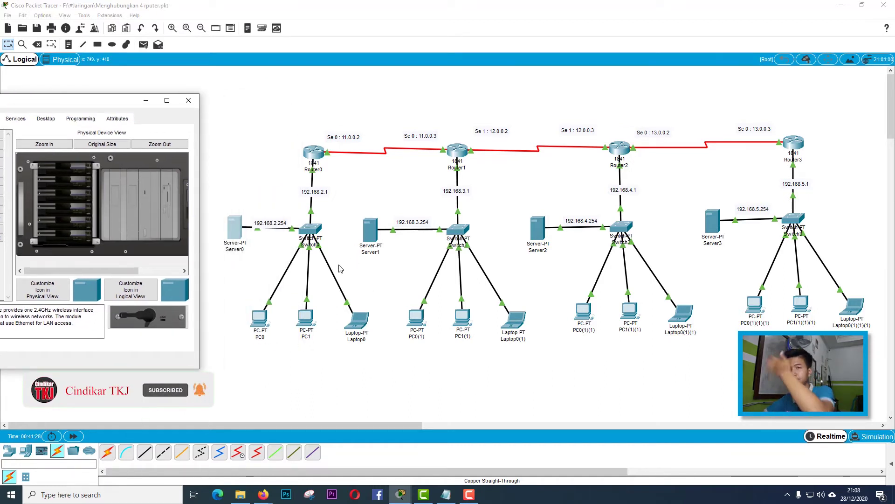
drag(112, 105, 176, 107)
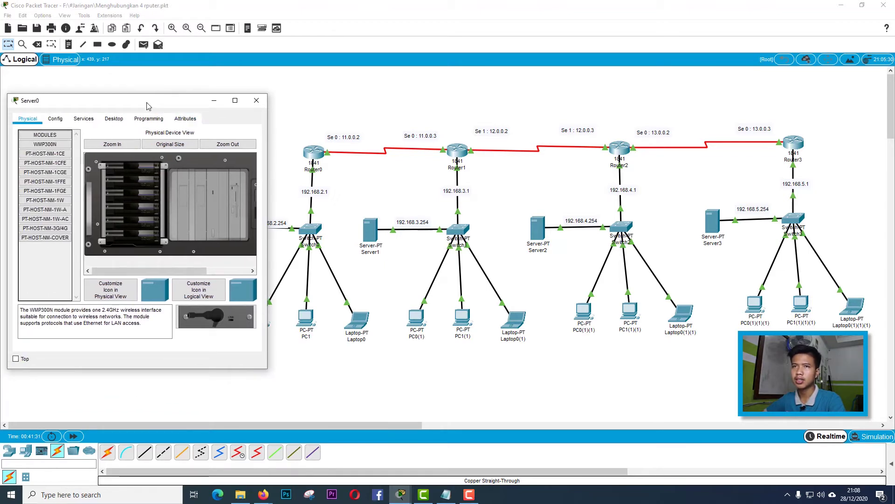
click(257, 101)
Open Server0's IP configuration and set its static IP address to 192.168.2.254.
click(235, 227)
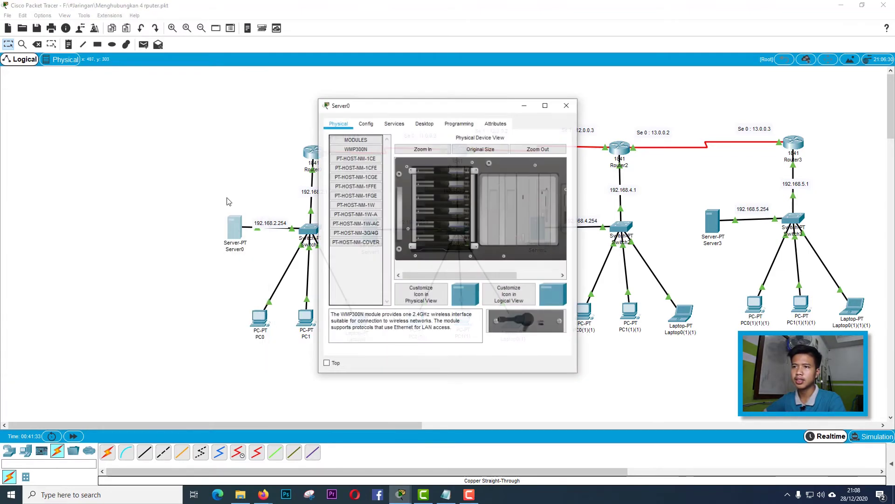
drag(443, 107, 637, 107)
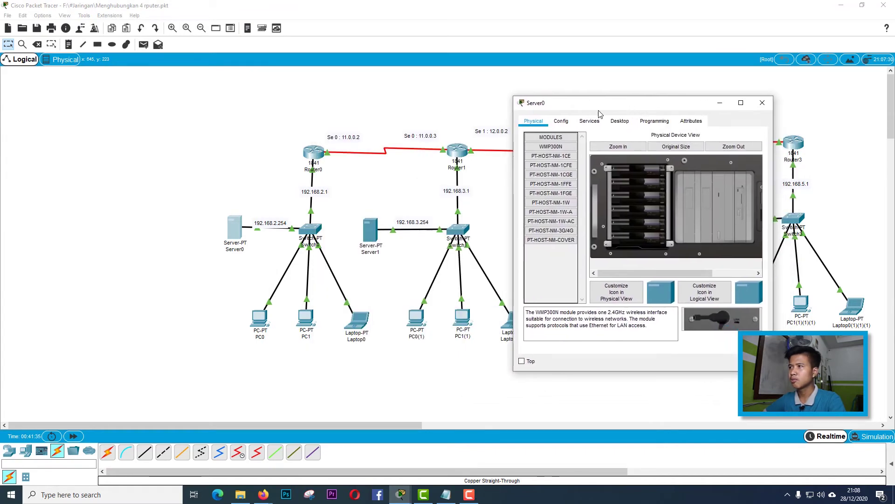
click(561, 121)
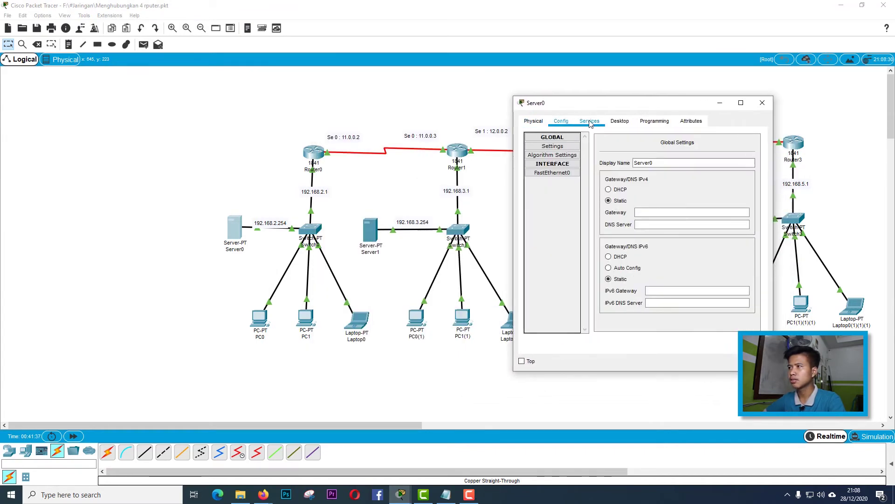
click(590, 122)
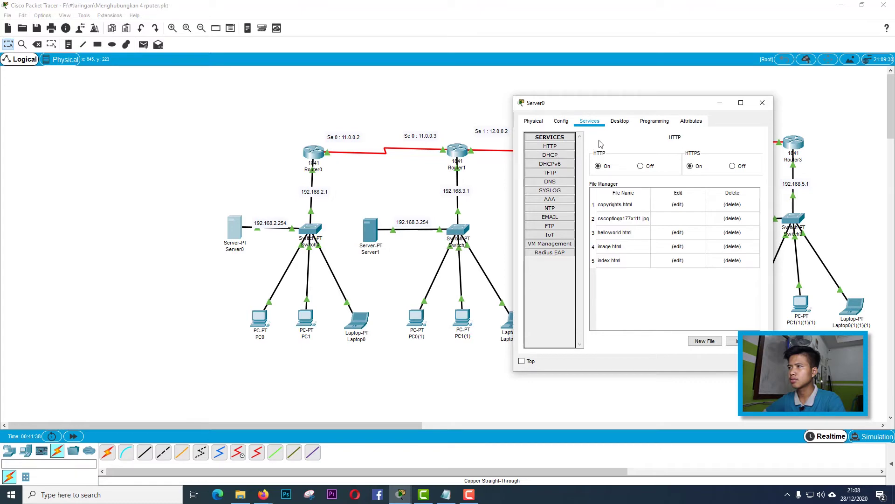
click(620, 122)
click(546, 167)
click(627, 176)
text(192.1)
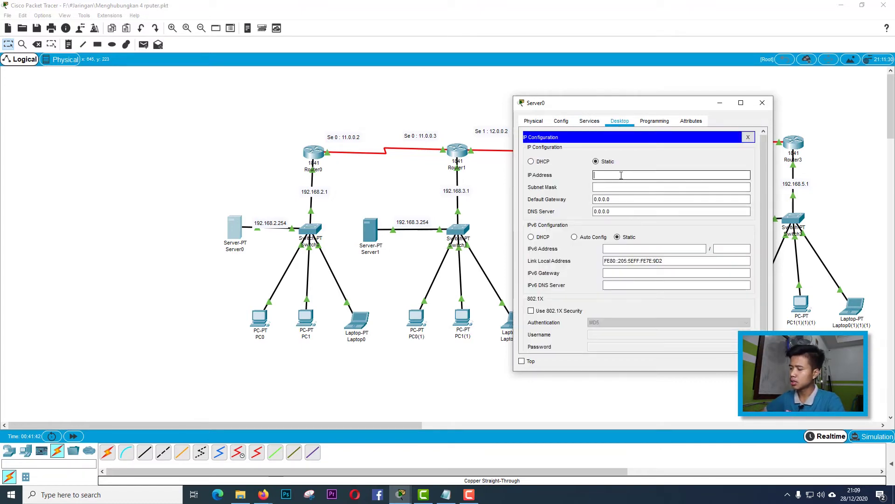
text(68.2.25)
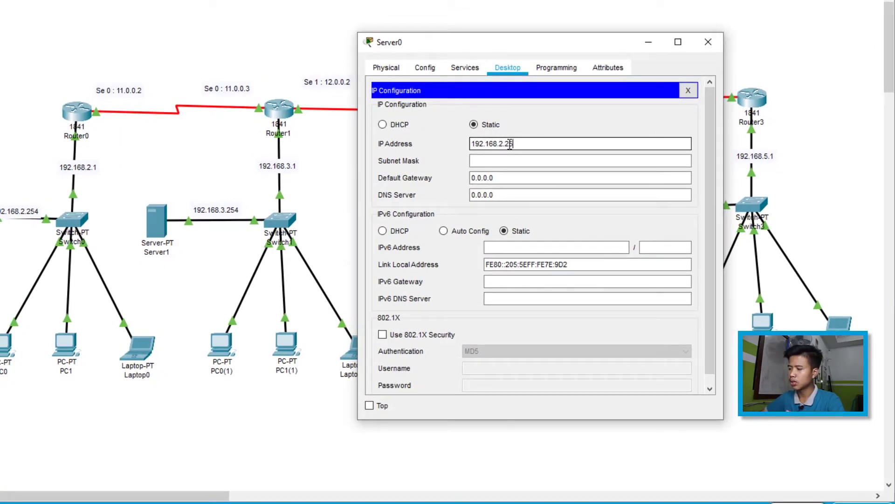
text(4)
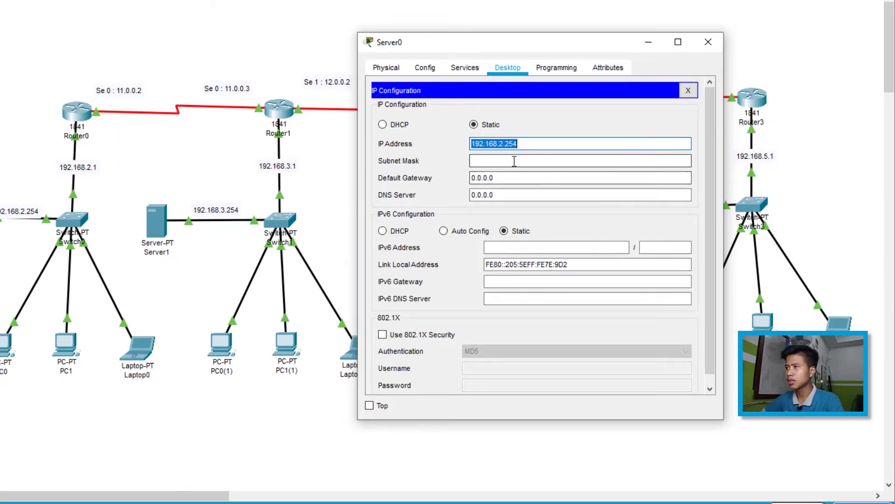
Set Server0's subnet mask to 255.255.255.0 and its default gateway to 192.168.2.1.
click(514, 161)
drag(464, 177, 498, 179)
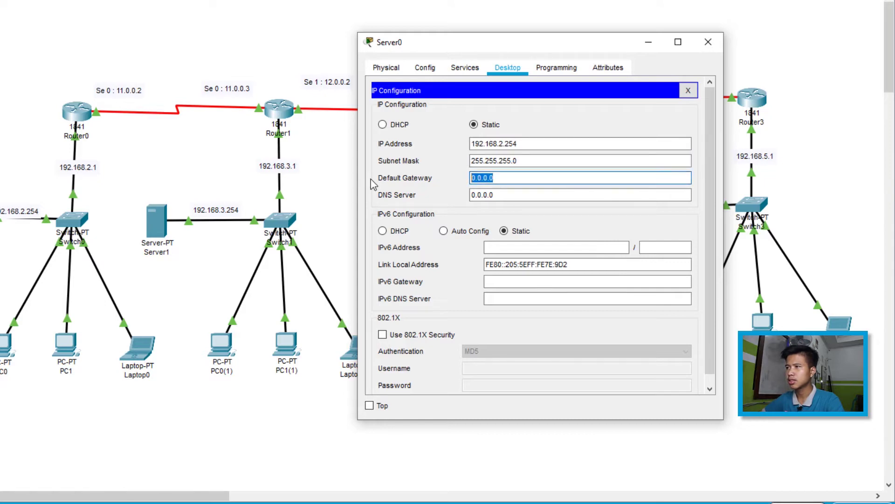
text(192.168.2.254)
click(486, 198)
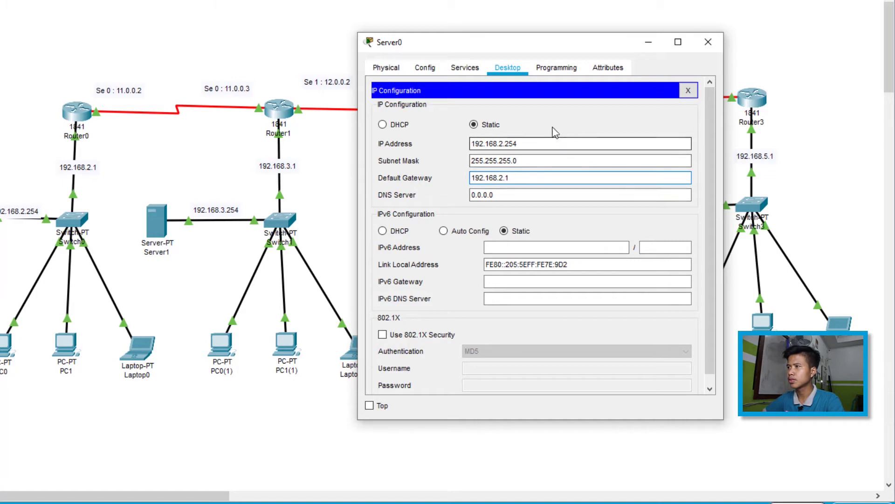
Check Server0's global gateway setting and the address configuration of its FastEthernet0 interface.
click(394, 73)
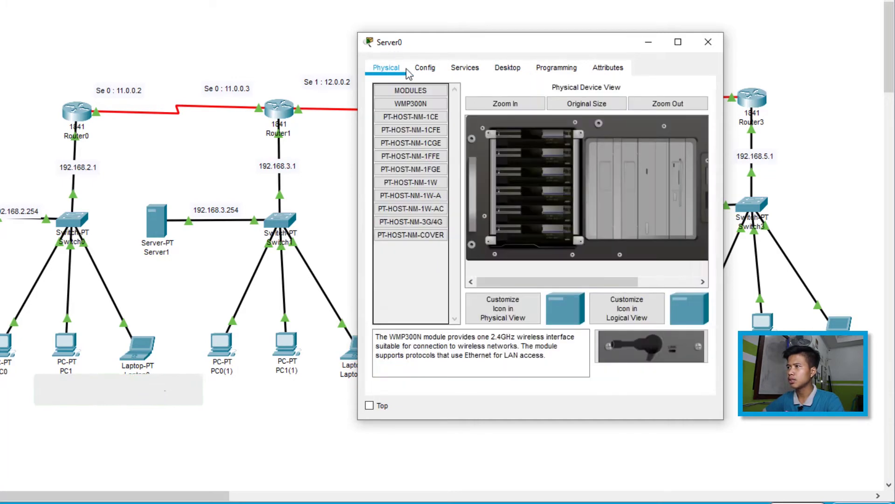
click(428, 75)
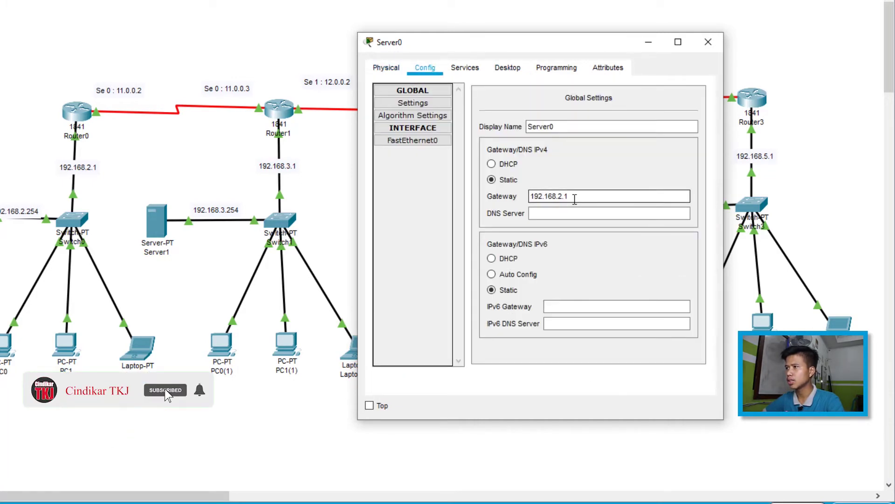
click(422, 128)
click(422, 128)
click(413, 140)
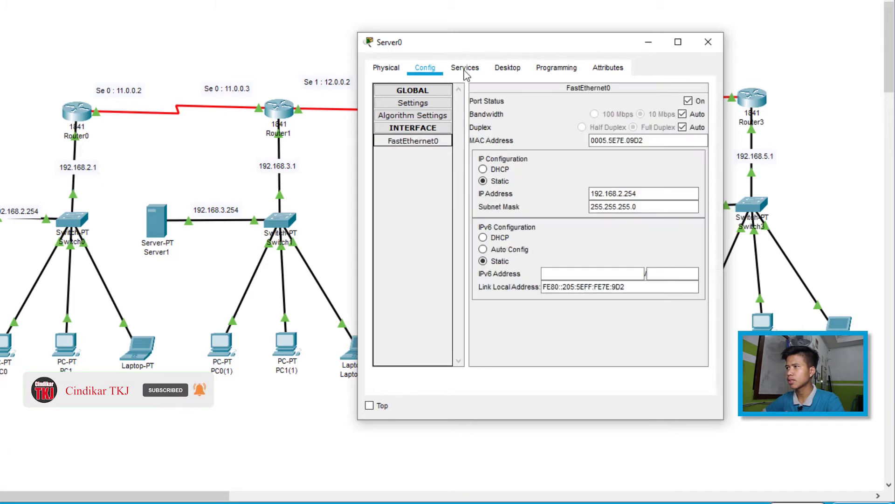
click(465, 68)
click(513, 69)
Turn on the DHCP service on Server0's FastEthernet0 interface.
click(469, 68)
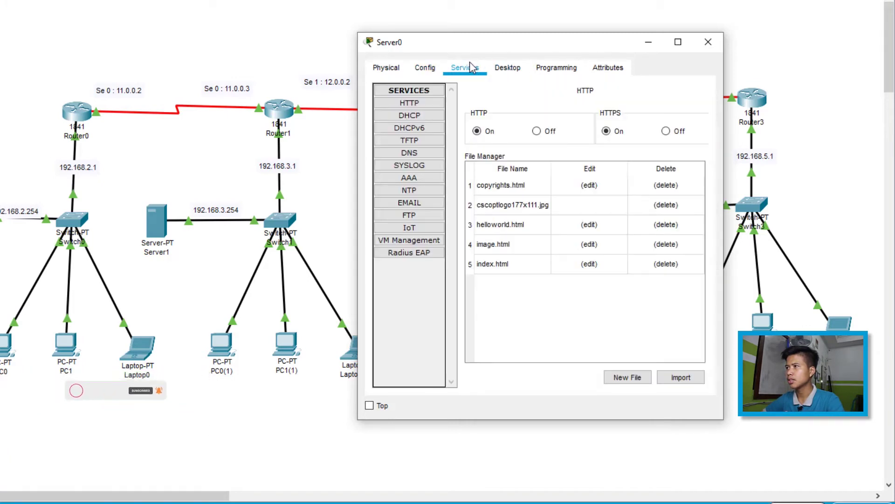
click(410, 117)
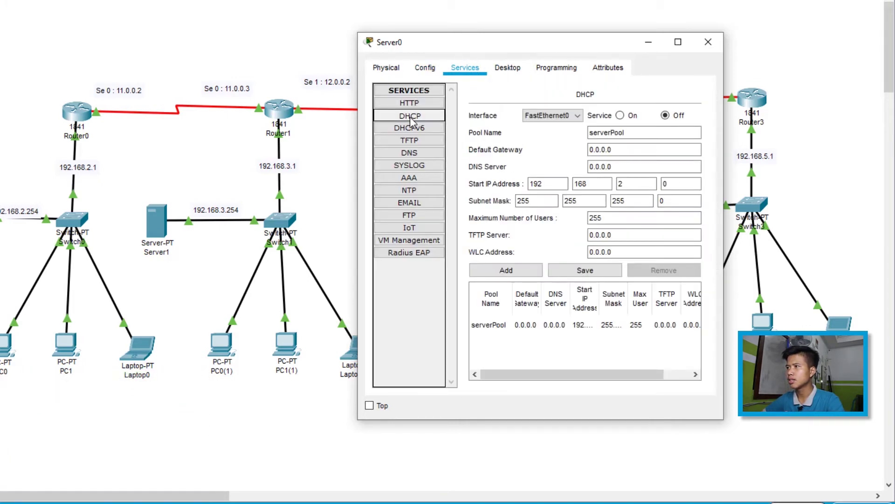
click(551, 327)
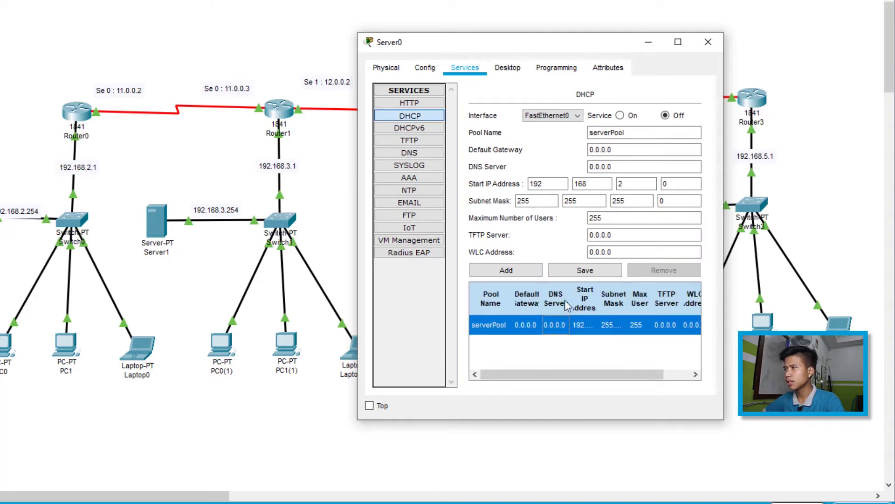
click(620, 116)
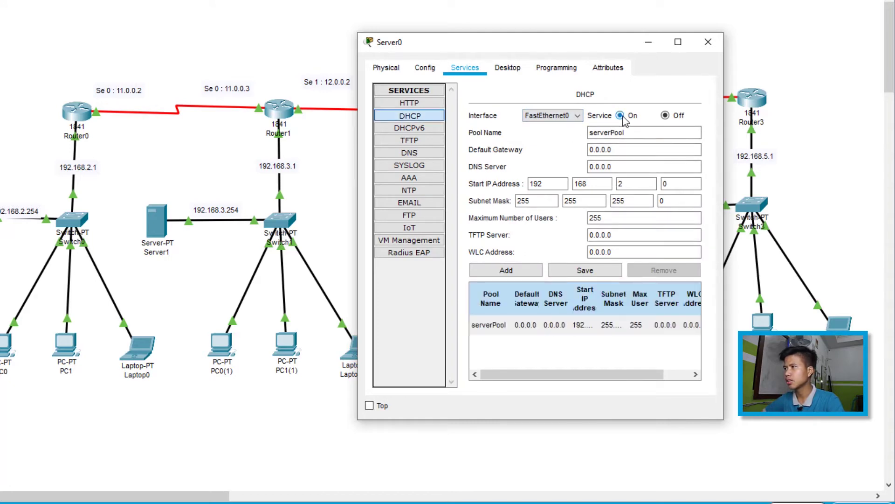
click(609, 131)
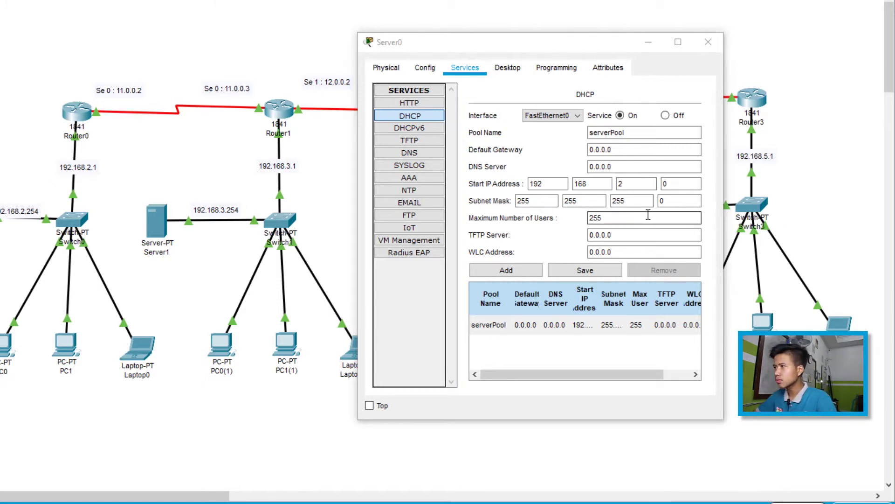
Enter Router0's LAN address as the default gateway of Server0's DHCP pool serverPool.
click(675, 148)
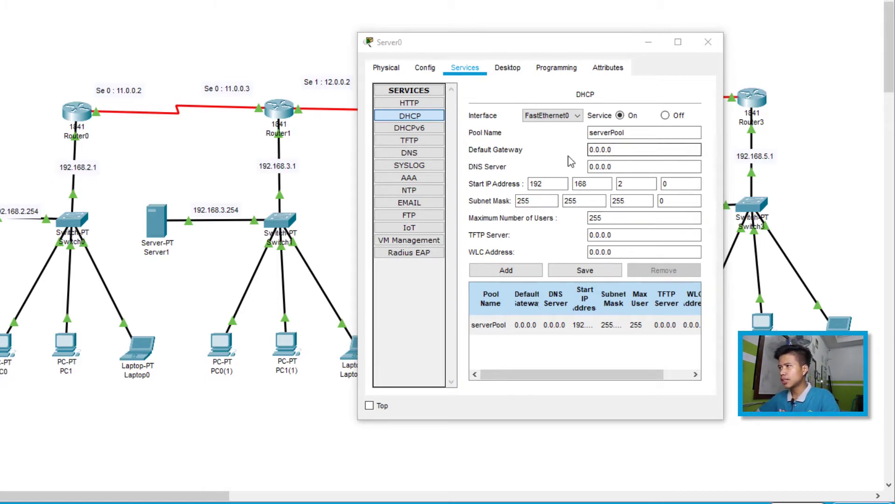
double_click(614, 150)
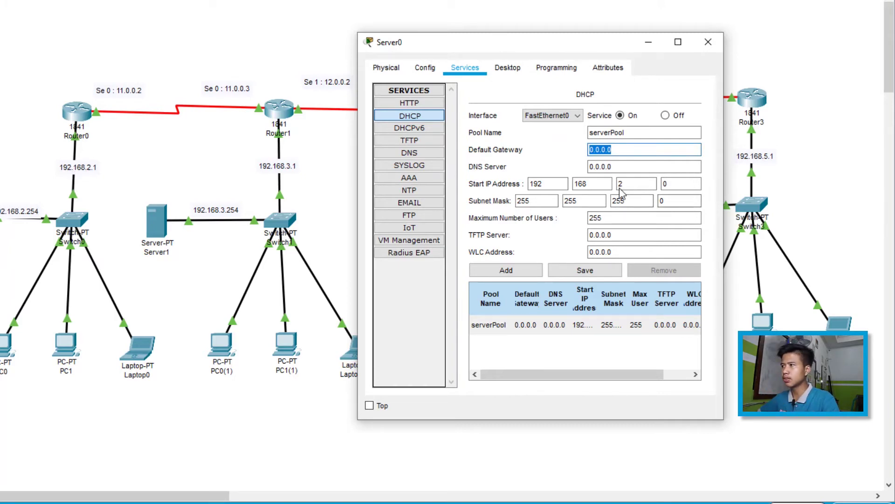
text(192.168..2.1)
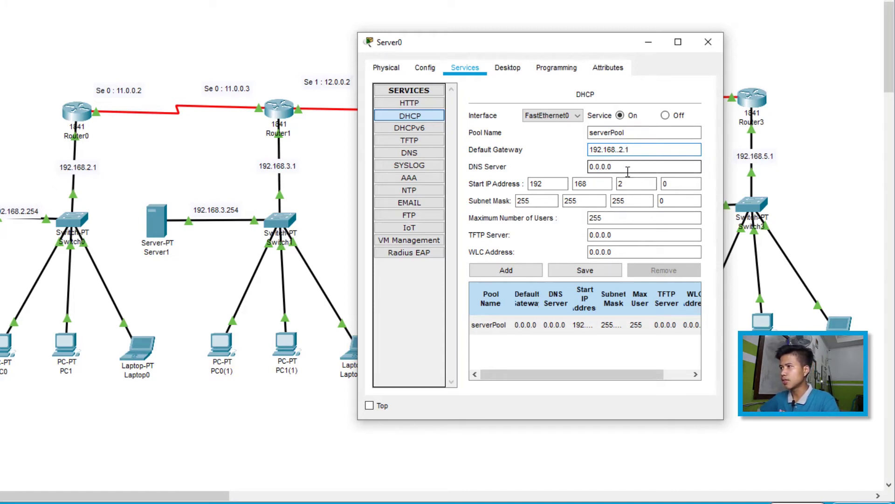
Set serverPool's start IP address to 192.168.2.3 and its maximum number of users to 3.
key(Tab)
key(Tab)
key(Tab)
key(Tab)
key(Tab)
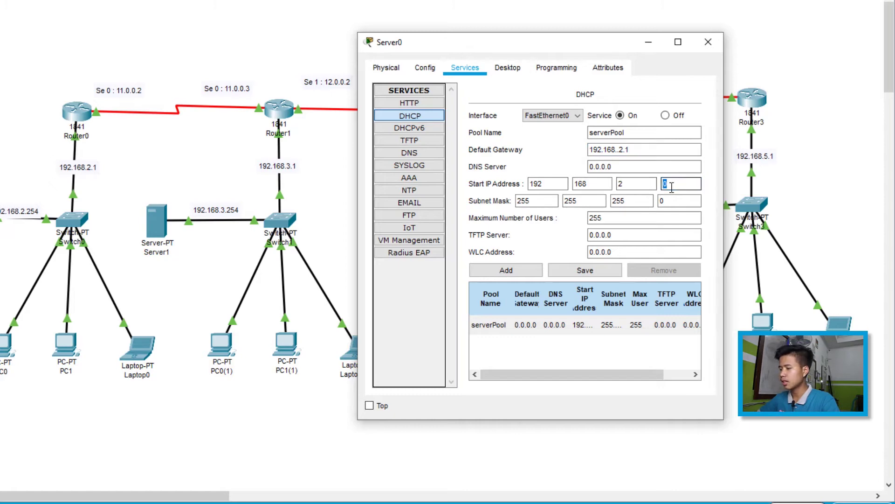
text(3)
click(615, 218)
double_click(616, 218)
text(3)
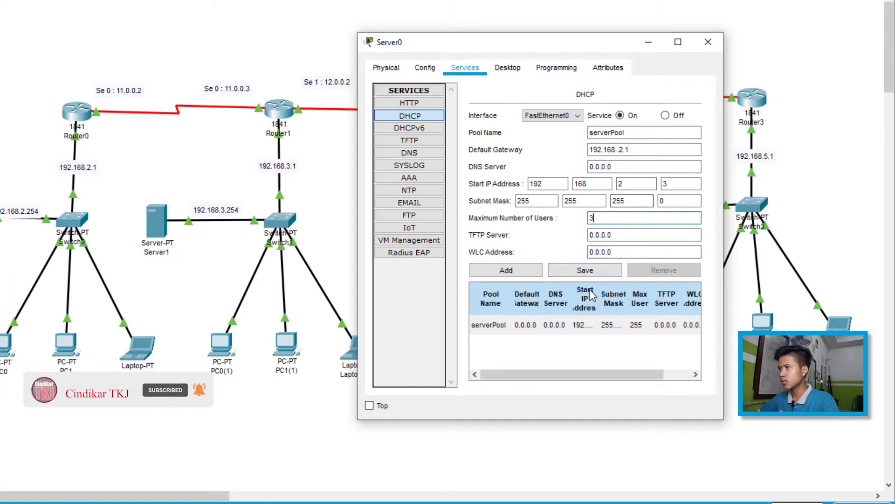
Correct serverPool's default gateway to 192.168.2.1, save the pool and close Server0's settings.
click(588, 273)
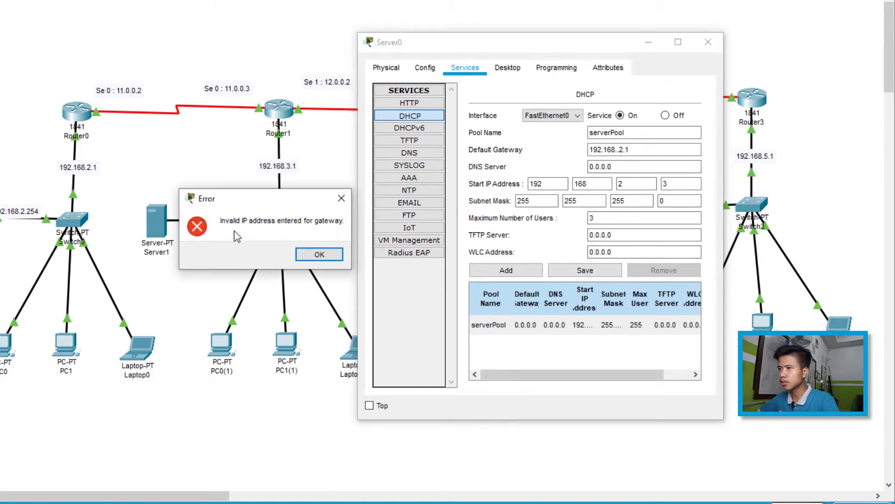
click(319, 254)
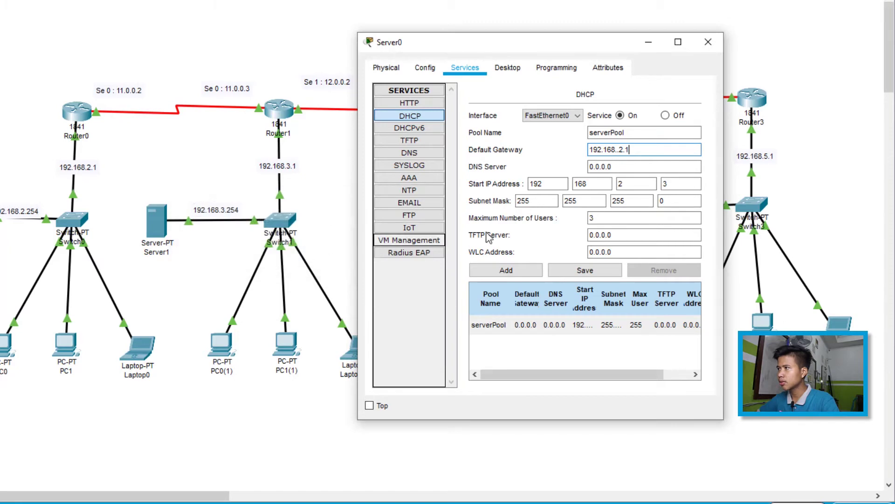
click(615, 150)
key(BackSpace)
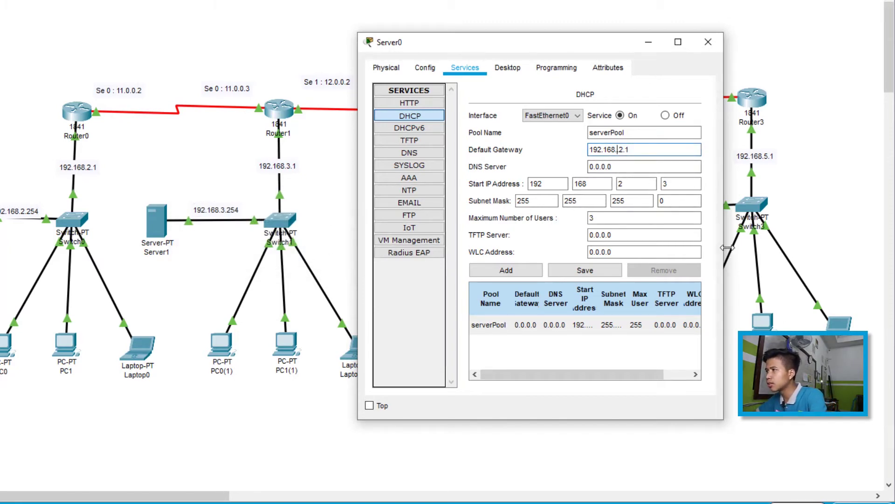
click(585, 270)
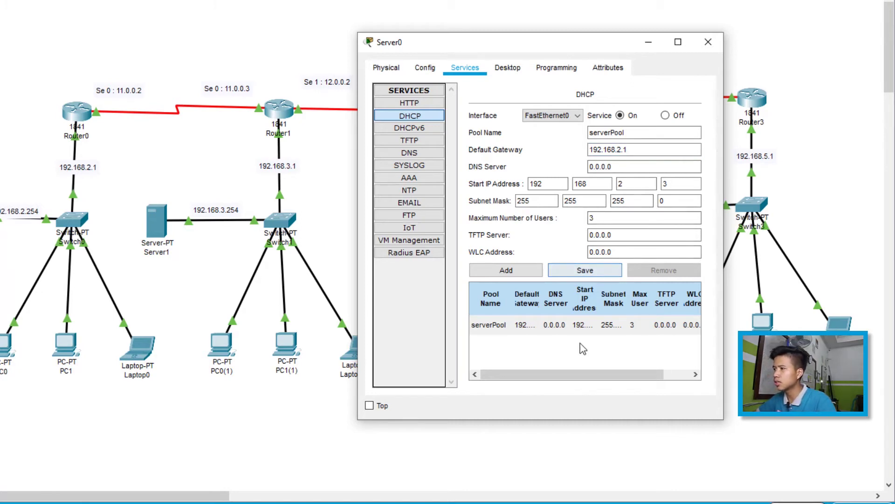
click(708, 41)
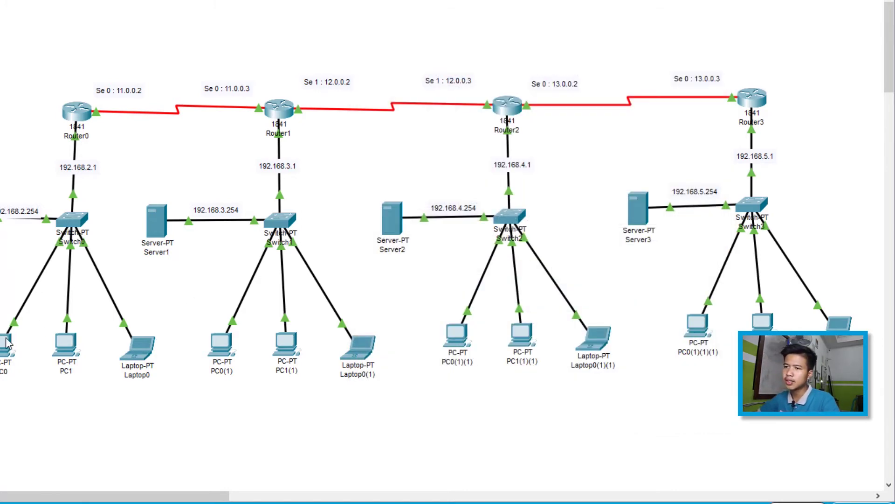
Switch PC0's IP configuration to DHCP and close its settings.
click(4, 344)
click(188, 72)
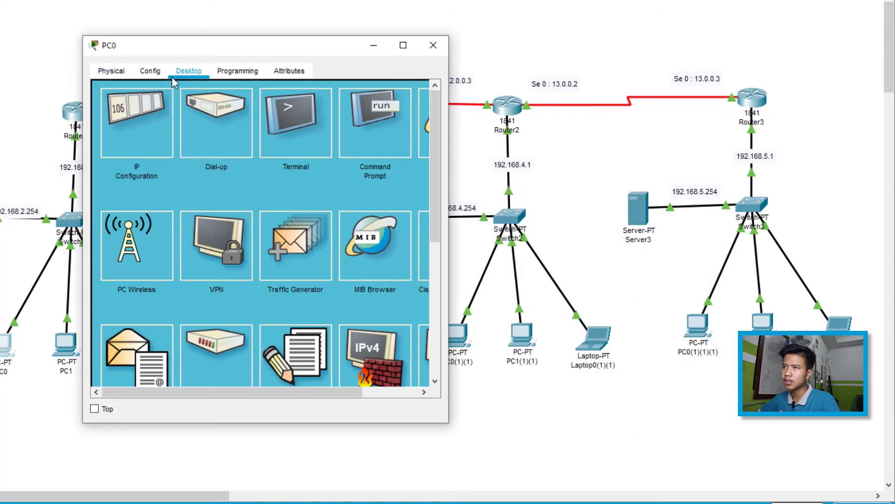
click(146, 111)
click(127, 145)
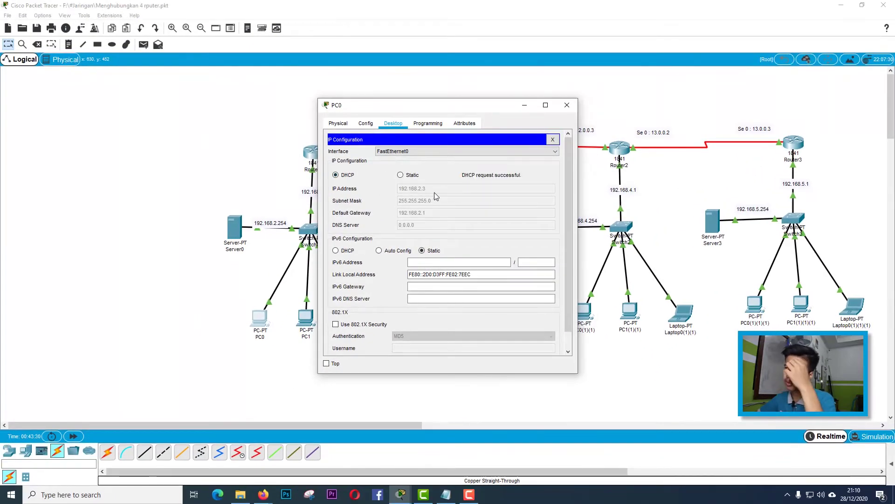
click(567, 104)
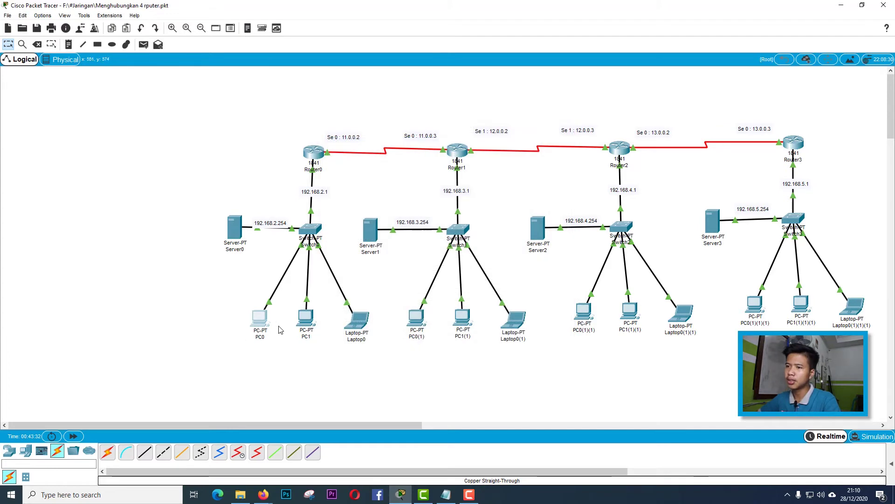
Switch PC1's IP configuration to DHCP and close its settings.
click(310, 314)
click(394, 123)
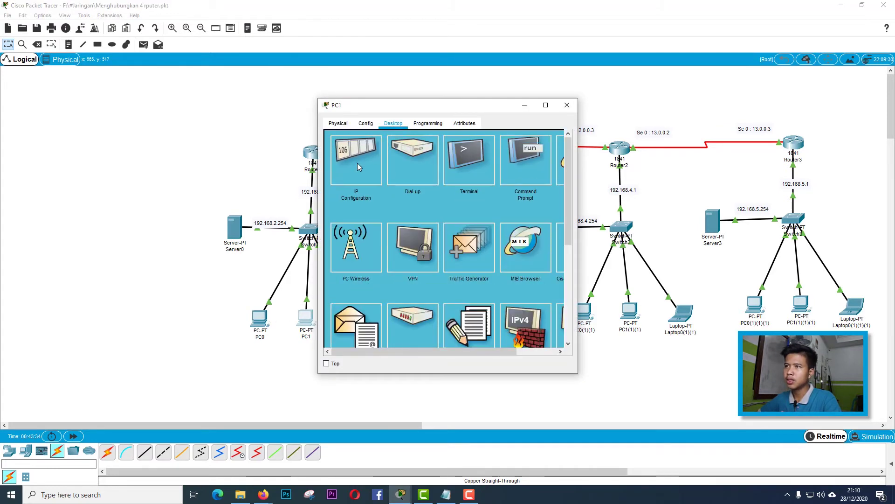
click(357, 161)
click(335, 175)
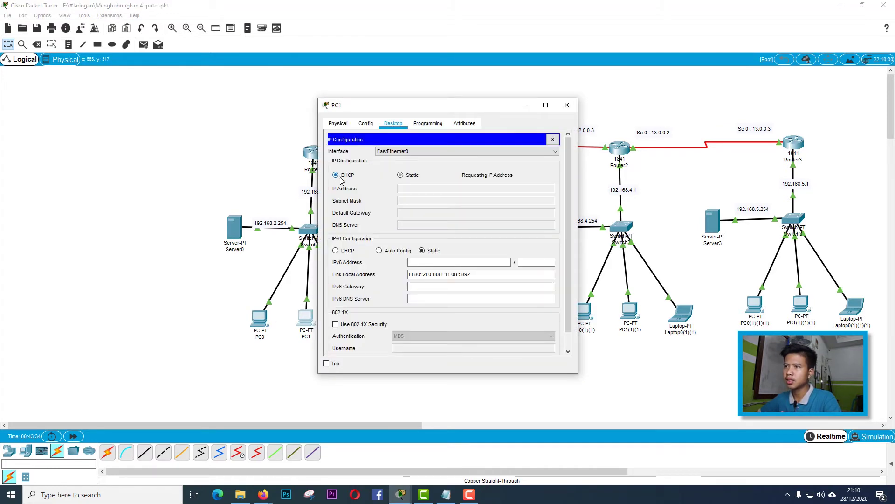
click(567, 105)
Switch Laptop0's IP configuration to DHCP and close its settings.
click(367, 327)
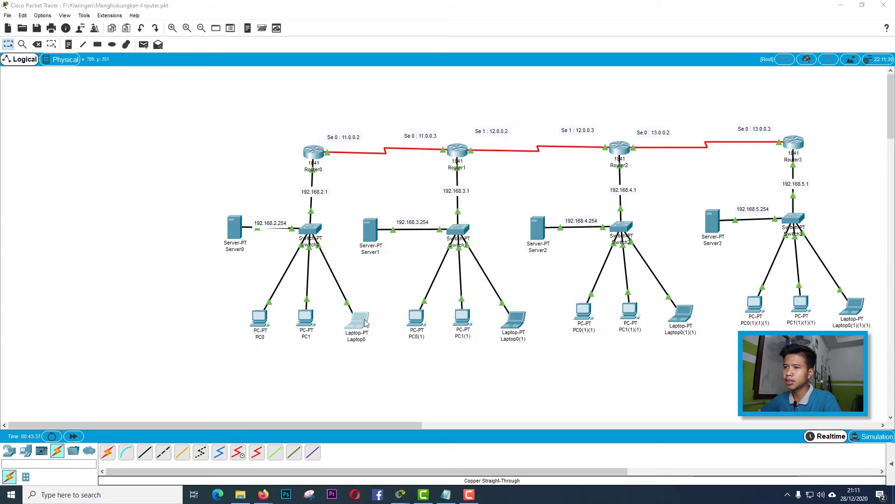
click(393, 123)
click(370, 163)
click(353, 177)
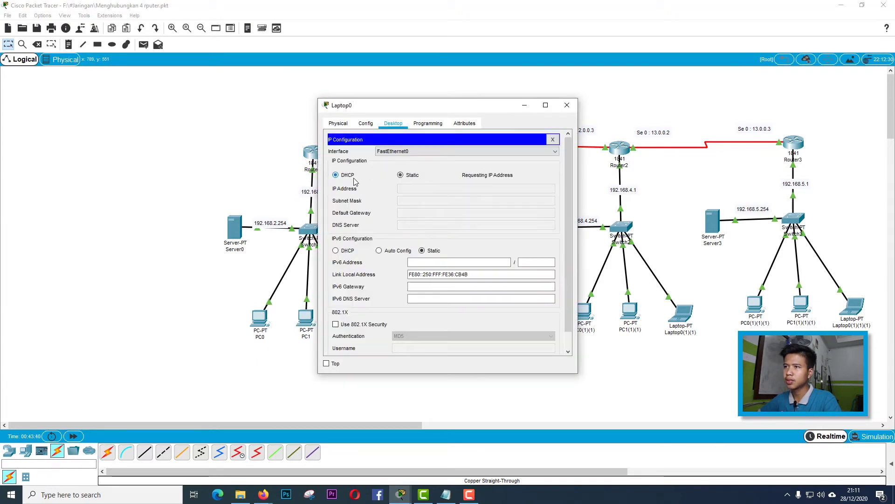
click(567, 105)
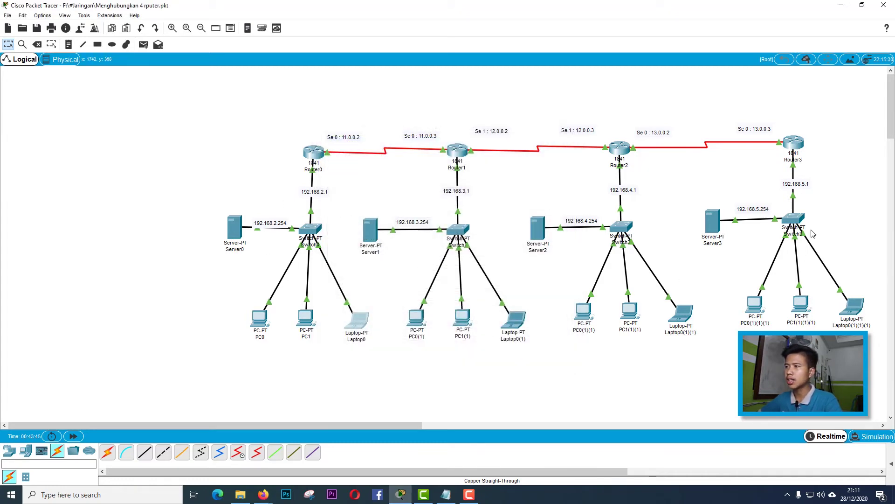
Give Server1 the static IP address 192.168.2.251 with subnet mask 255.255.255.0.
click(371, 234)
drag(398, 112, 165, 113)
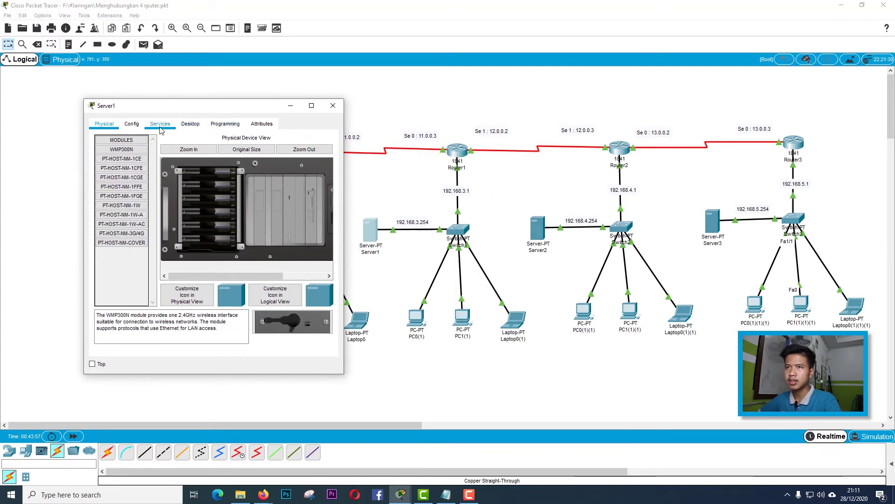
click(190, 124)
click(134, 156)
click(180, 178)
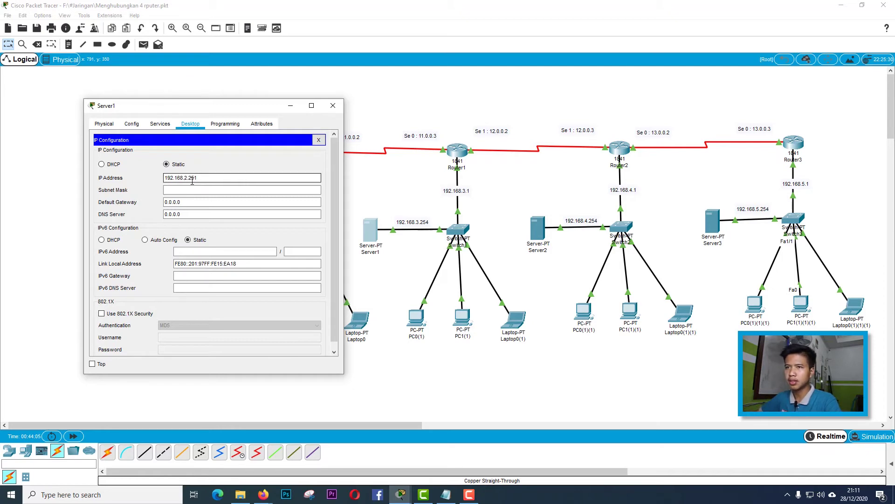
text(192.168.2.251)
key(Tab)
key(Tab)
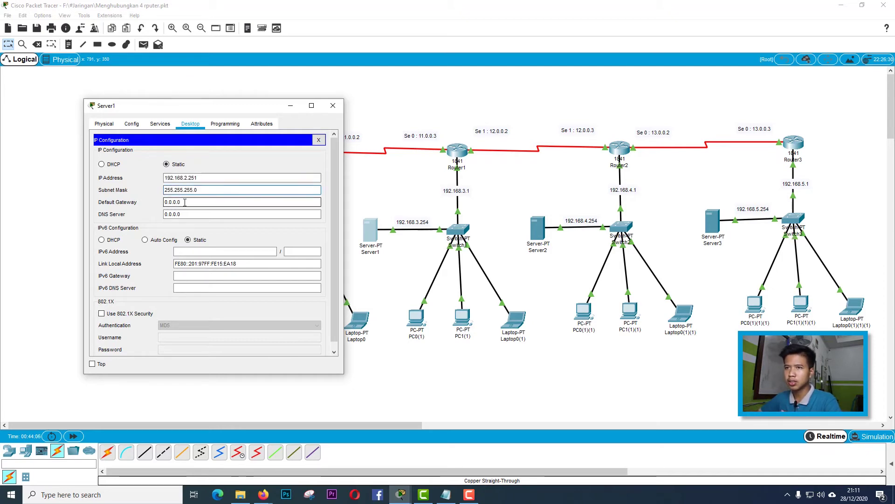
Correct Server1's IP address to 192.168.3.251 and set its default gateway to 192.168.3.1.
text(192.168.2.251)
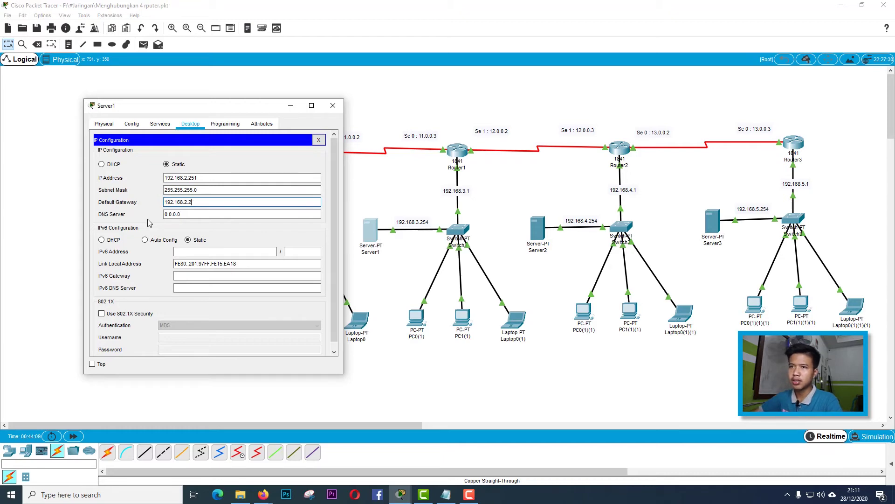
text(1)
click(185, 178)
text(3.)
key(ctrl+a)
click(189, 201)
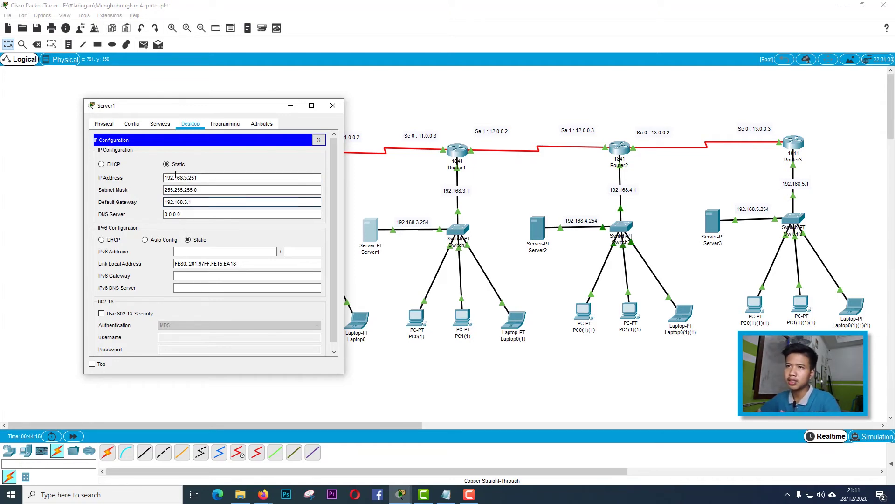
Turn on Server1's DHCP service and set serverPool's default gateway to 192.168.3.1.
click(160, 125)
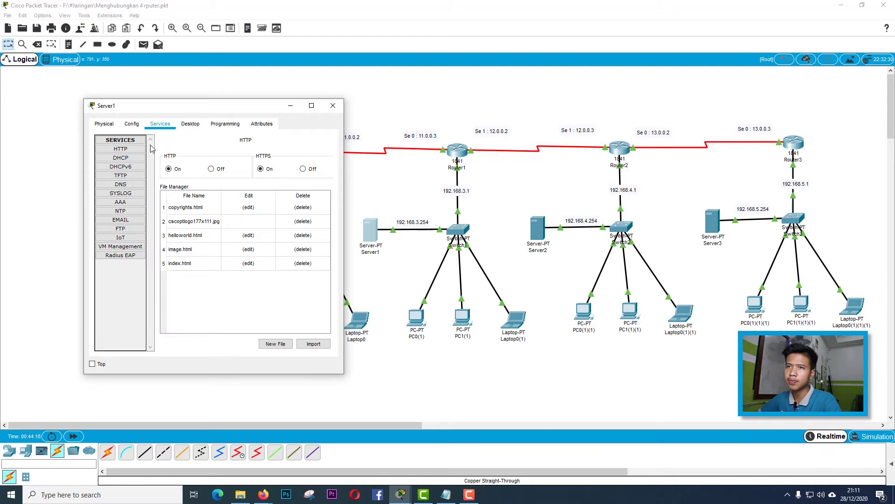
click(135, 159)
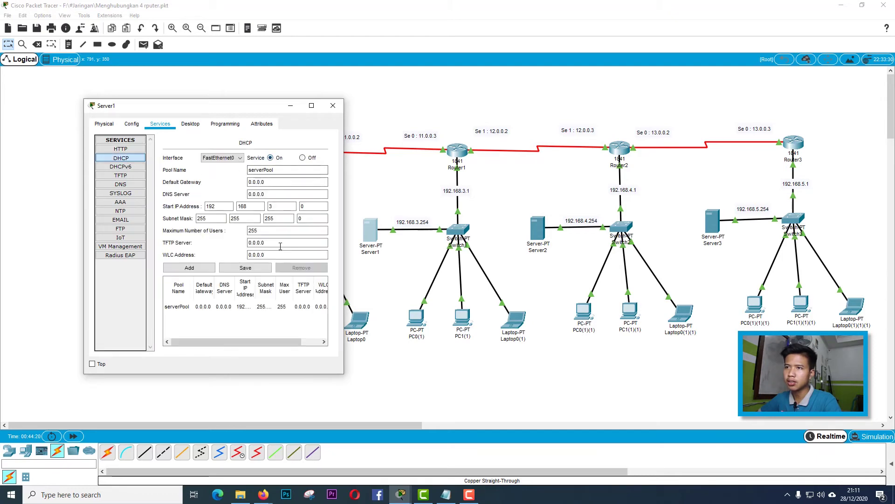
click(265, 307)
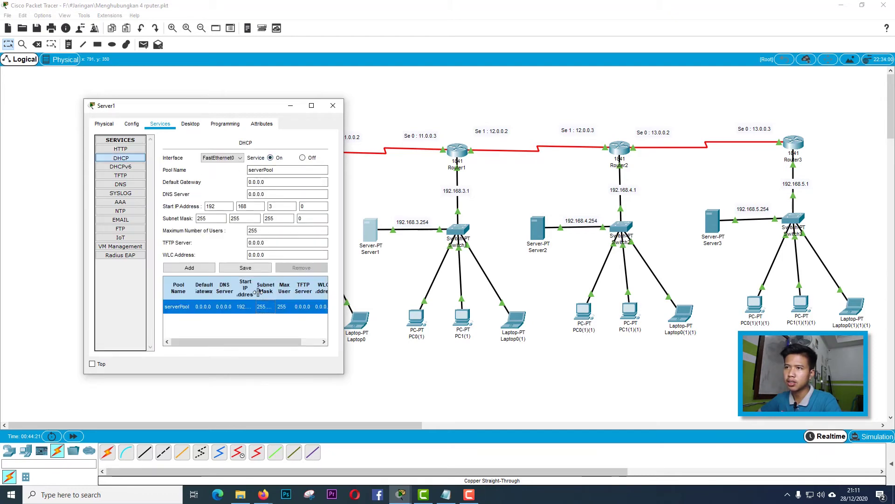
double_click(280, 182)
text(192.168.3.251)
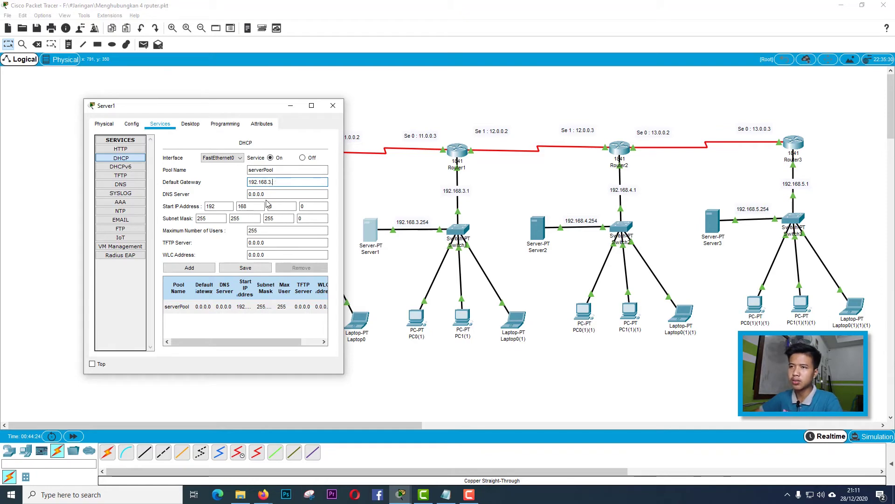
Set Server1's serverPool to start at 192.168.3.4 with at most 3 users, save it and close the server's settings.
double_click(312, 206)
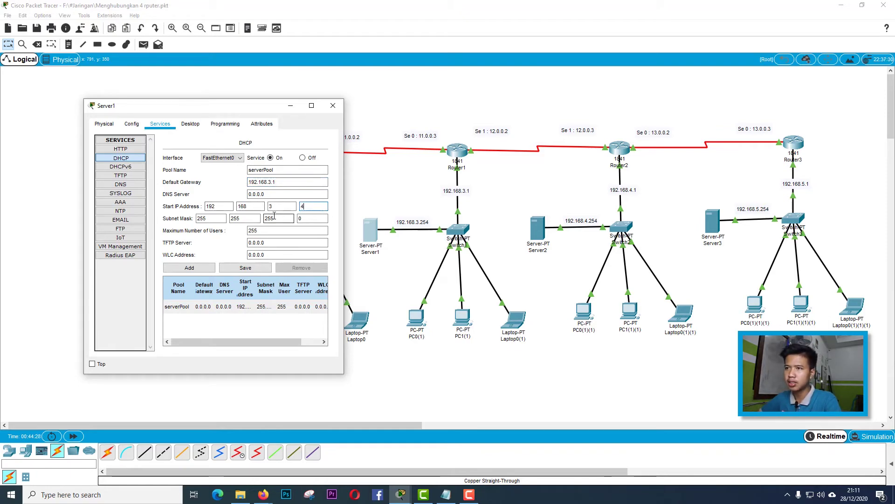
double_click(302, 231)
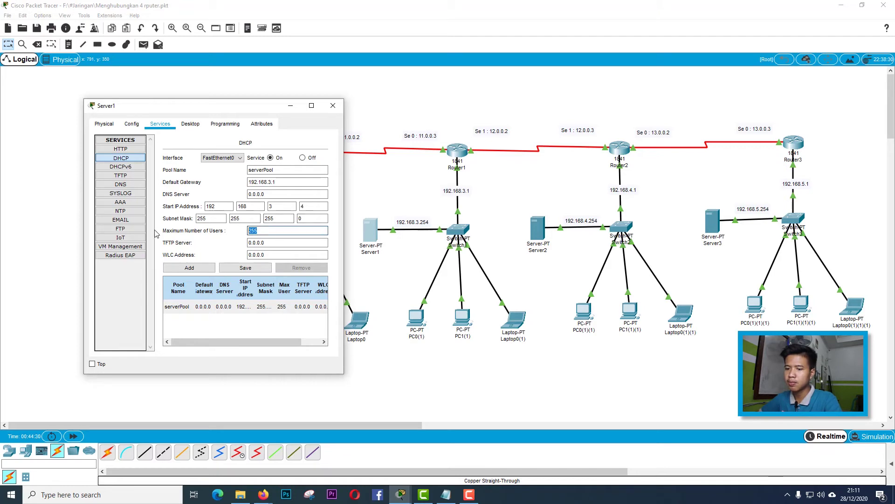
text(3)
click(246, 268)
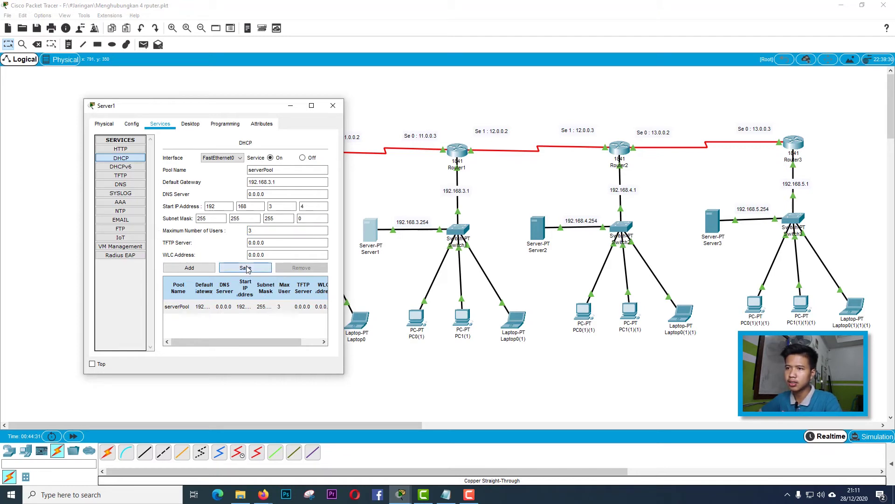
click(333, 106)
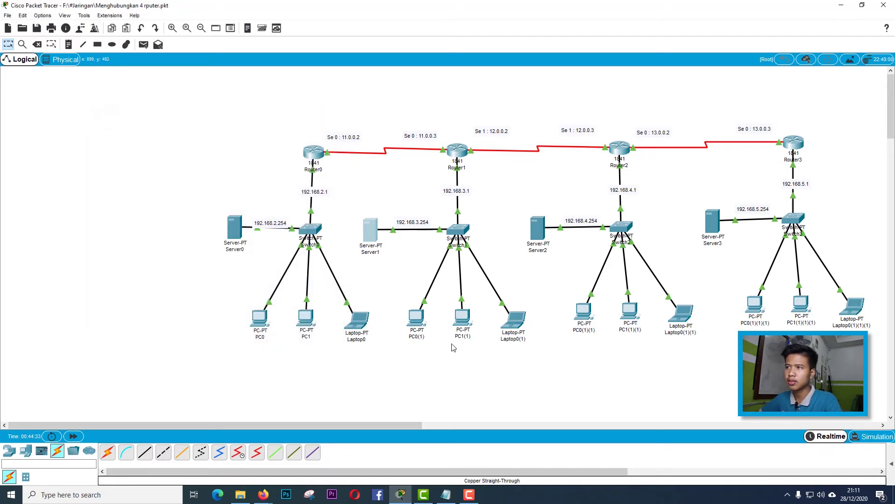
Switch PC0(1)'s IP configuration to DHCP and close its settings.
click(415, 319)
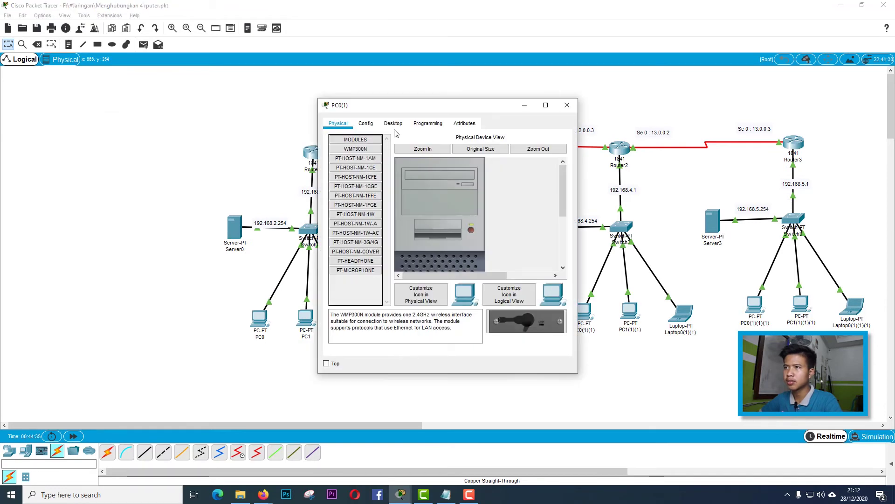
click(394, 123)
click(366, 159)
click(347, 174)
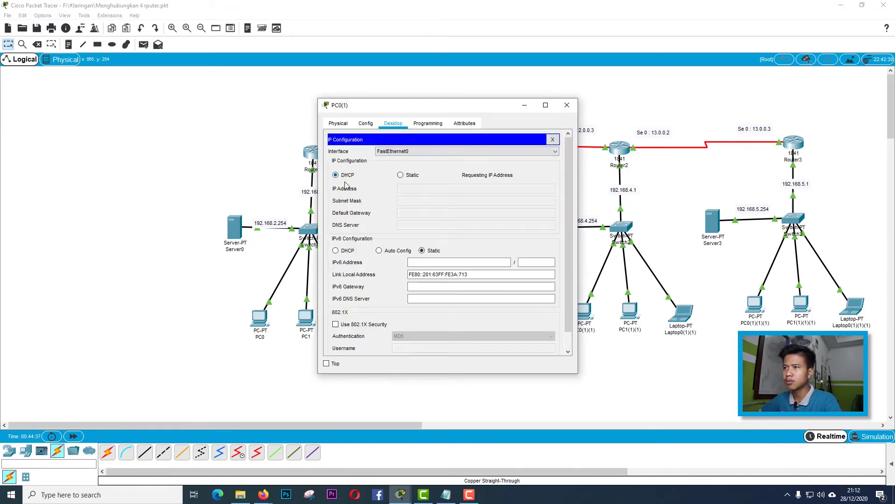
click(567, 105)
Switch PC1(1)'s IP configuration to DHCP and close its settings.
click(464, 325)
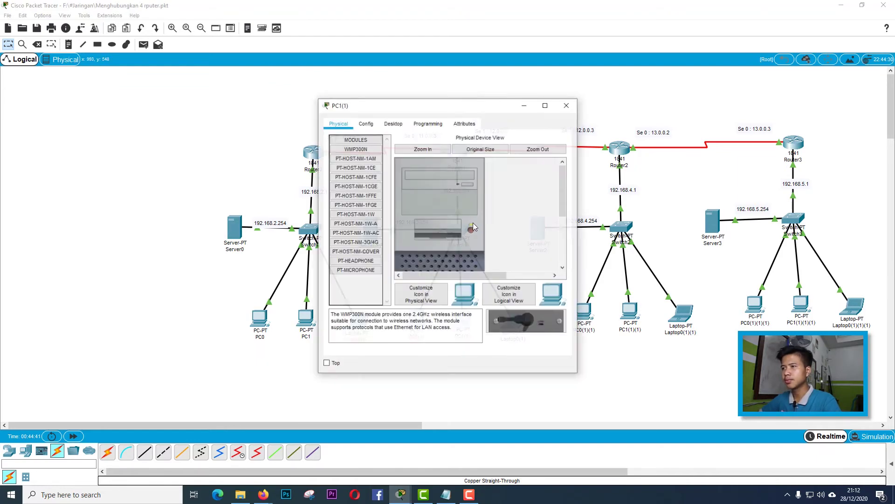
click(393, 124)
click(366, 159)
click(346, 175)
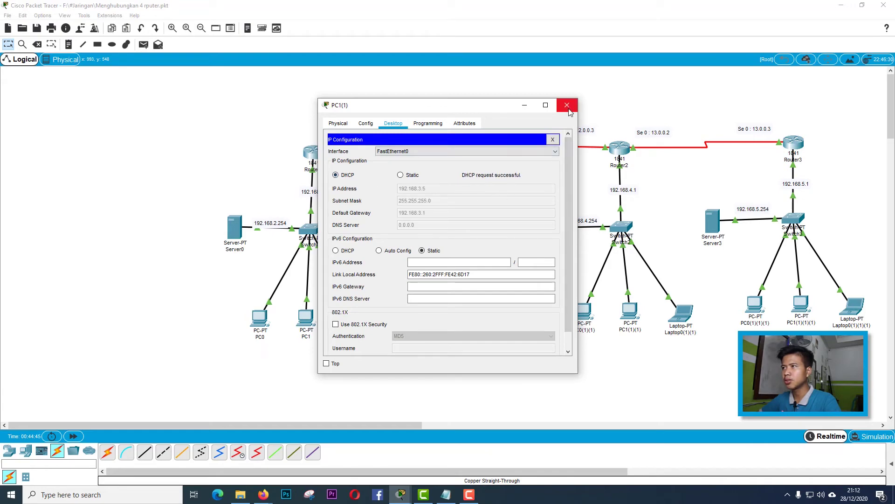
click(567, 104)
Switch Laptop0(1)'s IP configuration to DHCP and close its settings.
click(513, 322)
click(393, 123)
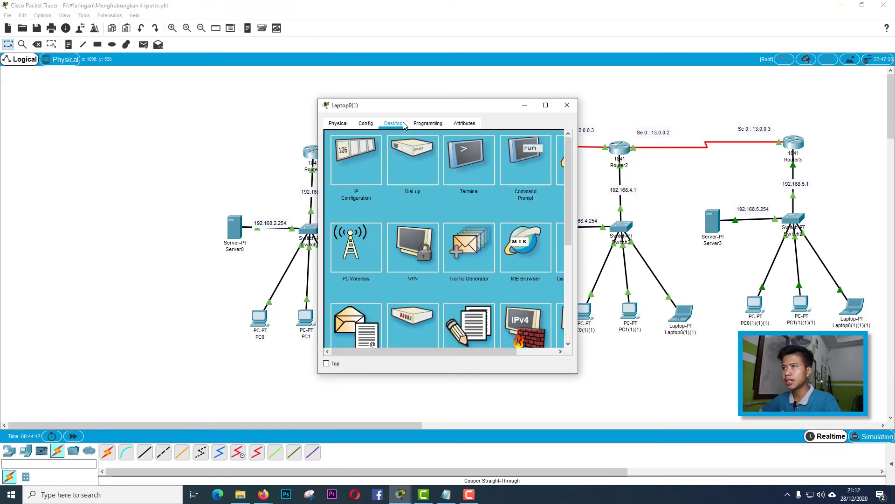
click(365, 163)
click(353, 177)
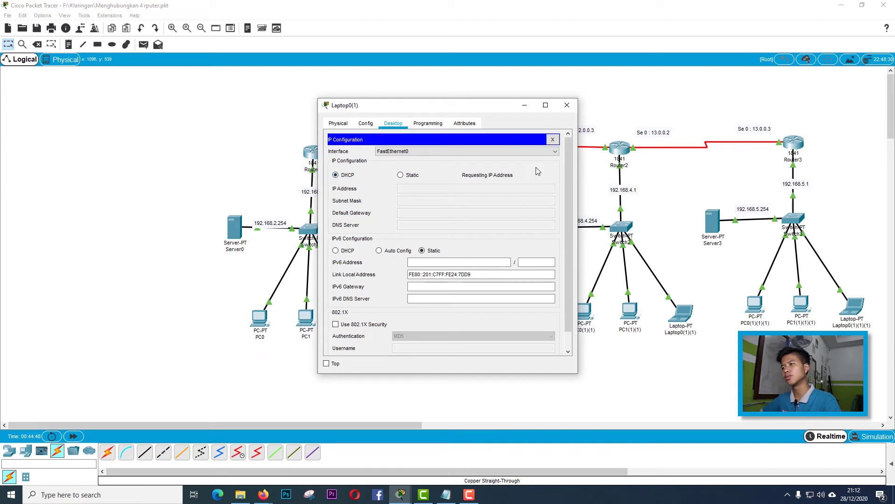
click(567, 105)
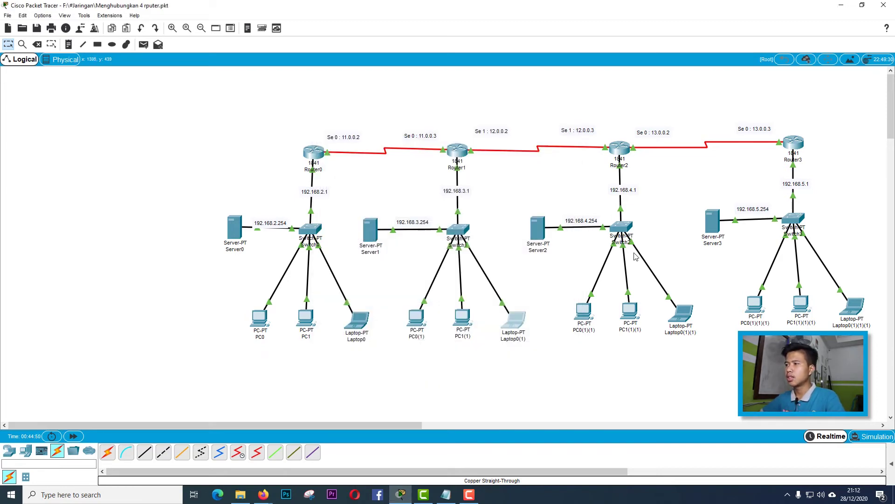
Give Server2 the static IP address 192.168.4.251 with subnet mask 255.255.255.0.
click(541, 228)
drag(419, 107, 252, 108)
click(257, 121)
click(287, 123)
click(234, 164)
click(282, 173)
text(192.168.3.251)
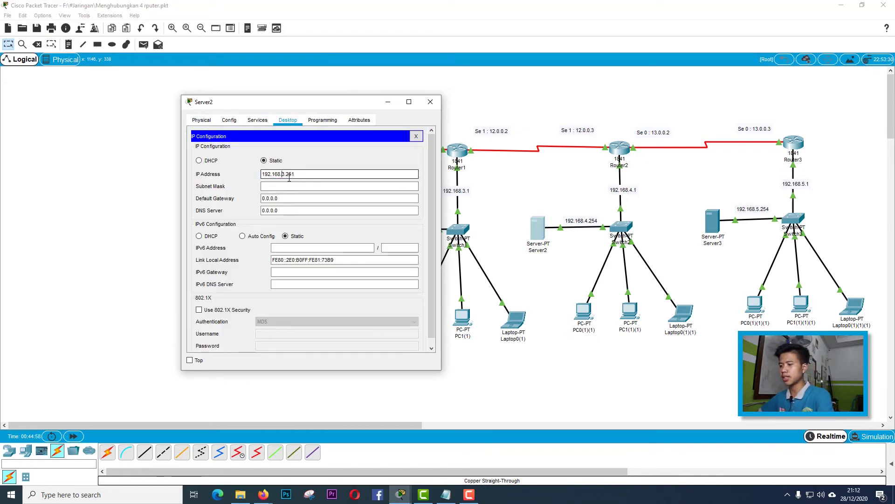
key(Delete)
text(4)
click(287, 184)
Set Server2's default gateway to 192.168.3.1 and copy that address.
key(Tab)
text(192.168.3.251)
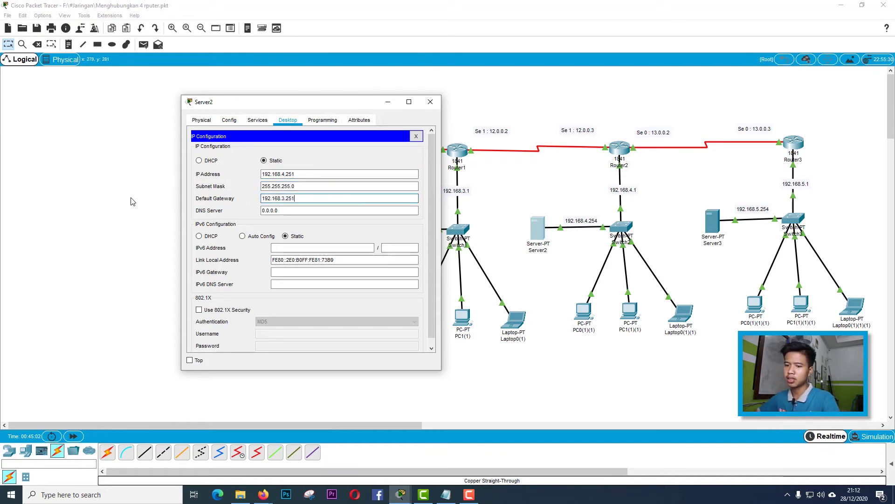
text(1)
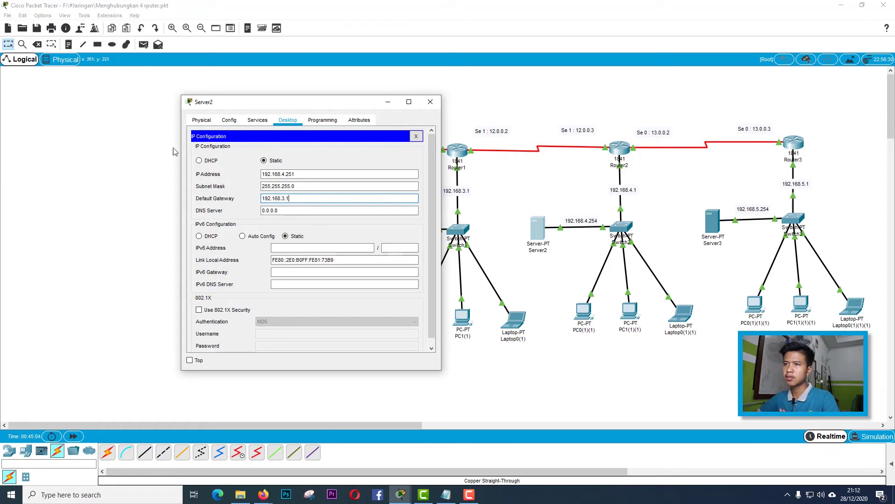
key(ctrl+a)
key(ctrl+c)
Turn on Server2's DHCP service and paste 192.168.3.1 as serverPool's default gateway.
click(254, 121)
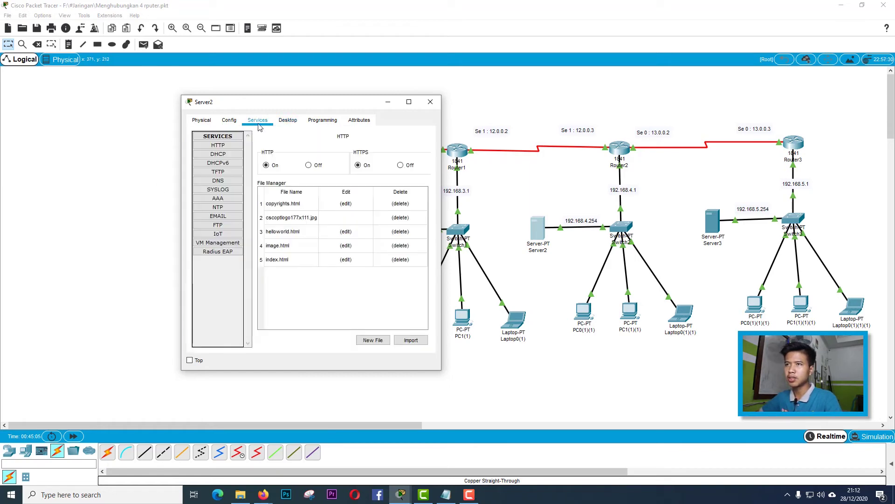
click(218, 153)
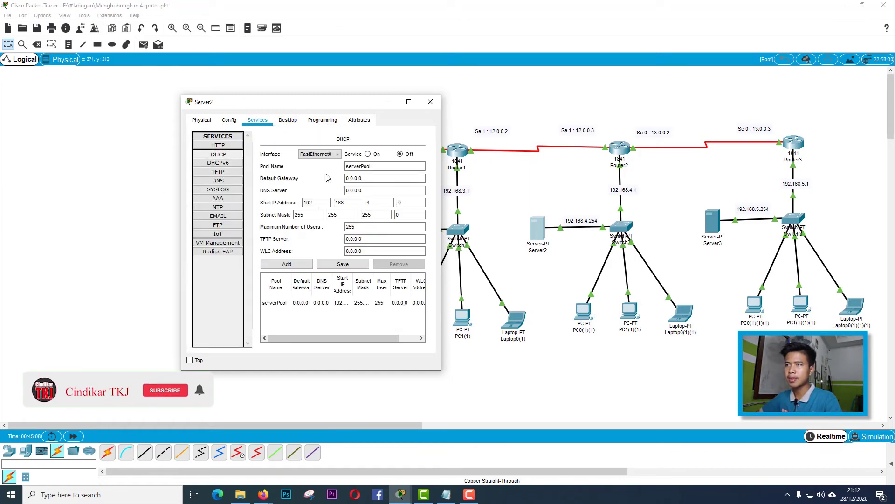
click(370, 177)
key(ctrl+a)
key(ctrl+v)
Set Server2's serverPool to start at 192.168.4.4 with at most 3 users, save it and close the server's settings.
click(379, 200)
key(Tab)
text(4)
drag(363, 227, 272, 228)
text(3)
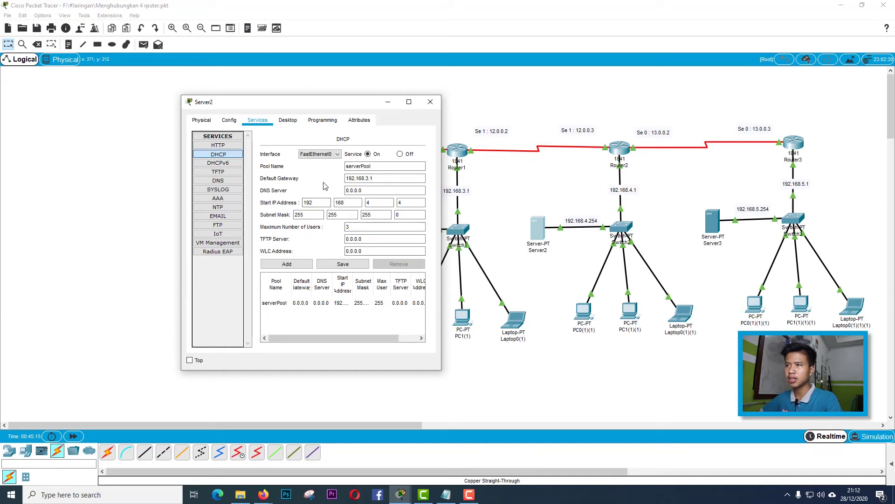
click(345, 264)
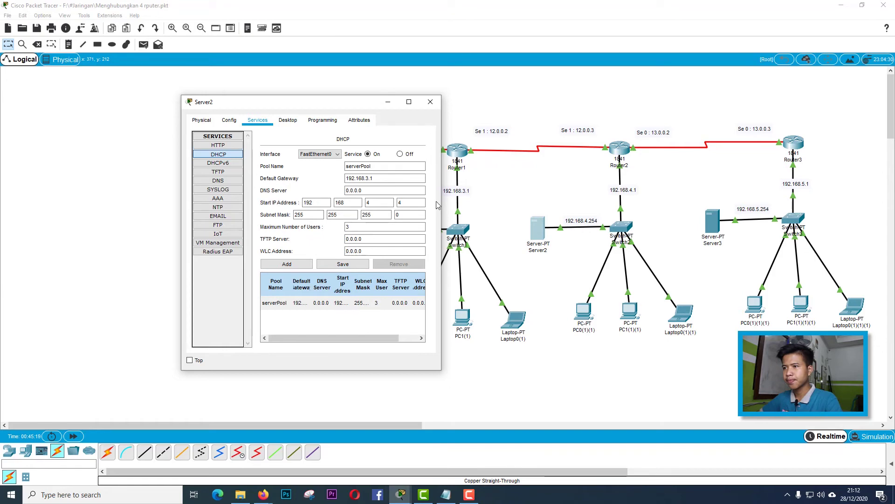
click(431, 102)
Switch PC0(1)(1)'s IP configuration to DHCP and close its settings.
click(584, 310)
click(393, 123)
click(351, 166)
click(346, 175)
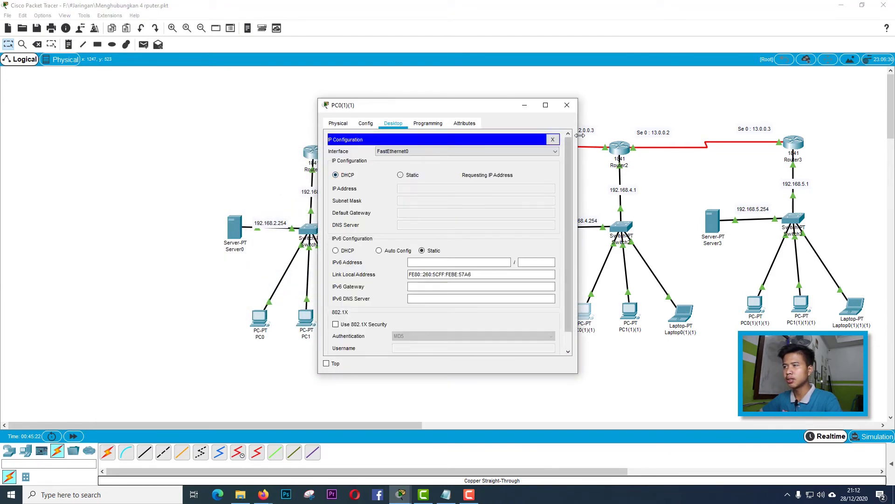
click(567, 105)
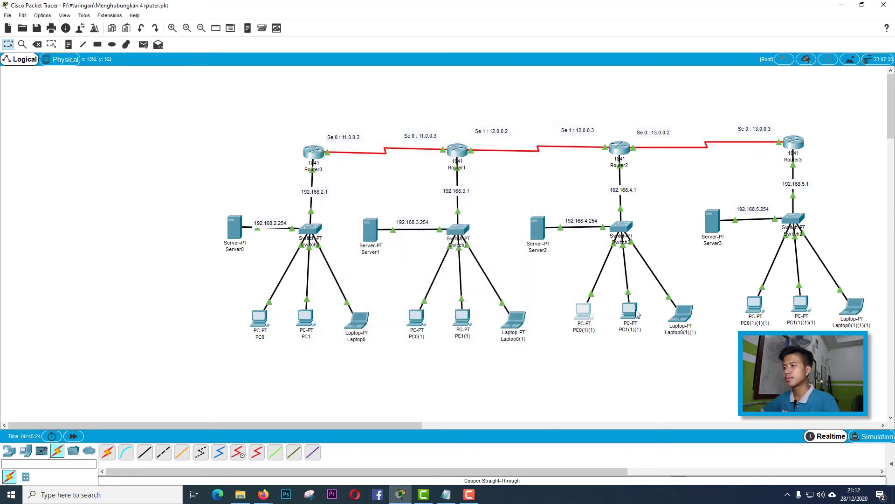
Switch PC1(1)(1)'s IP configuration to DHCP.
click(630, 310)
click(393, 123)
click(362, 172)
click(350, 175)
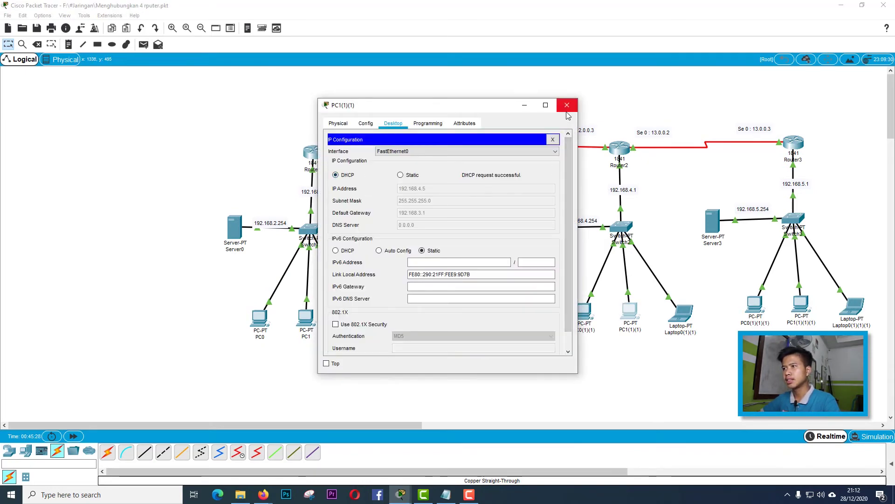
Close PC1(1)(1)'s settings and switch Laptop0(1)(1)'s IP configuration to DHCP.
click(567, 105)
click(675, 321)
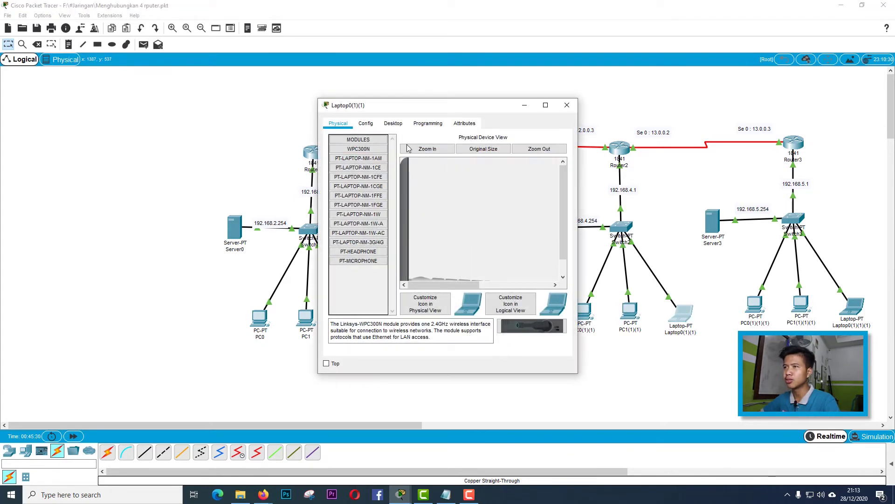
click(393, 123)
click(360, 155)
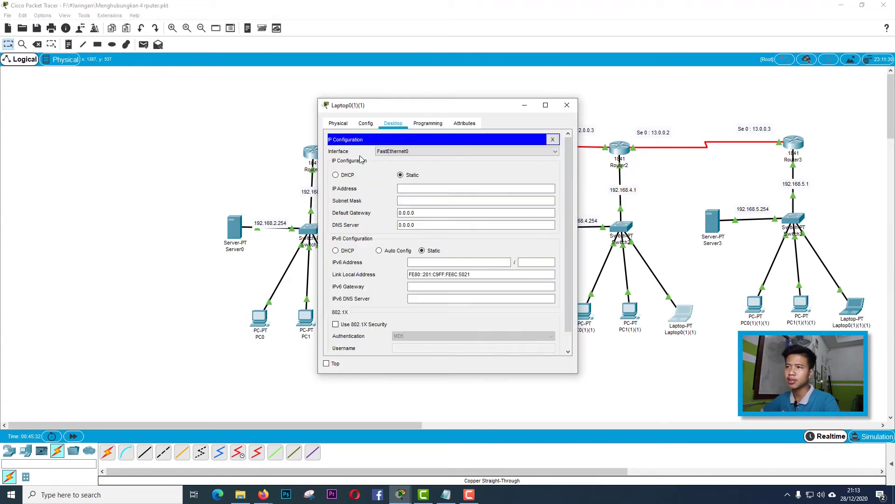
click(349, 176)
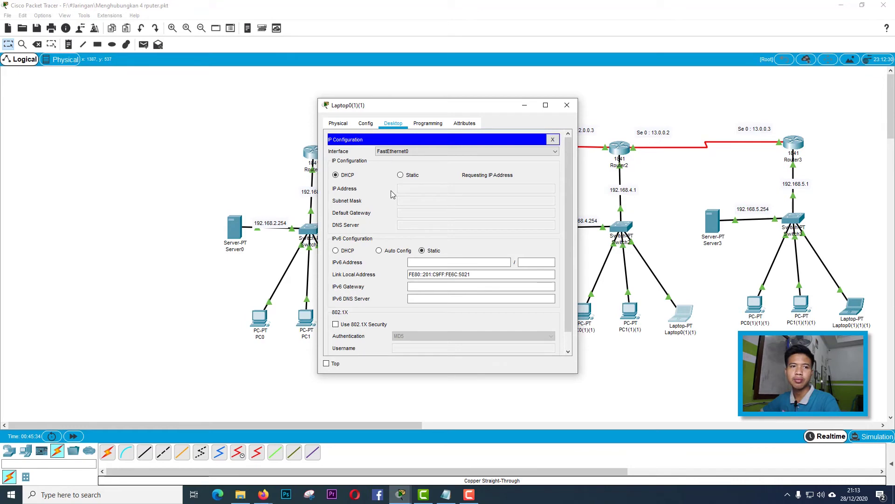
click(567, 105)
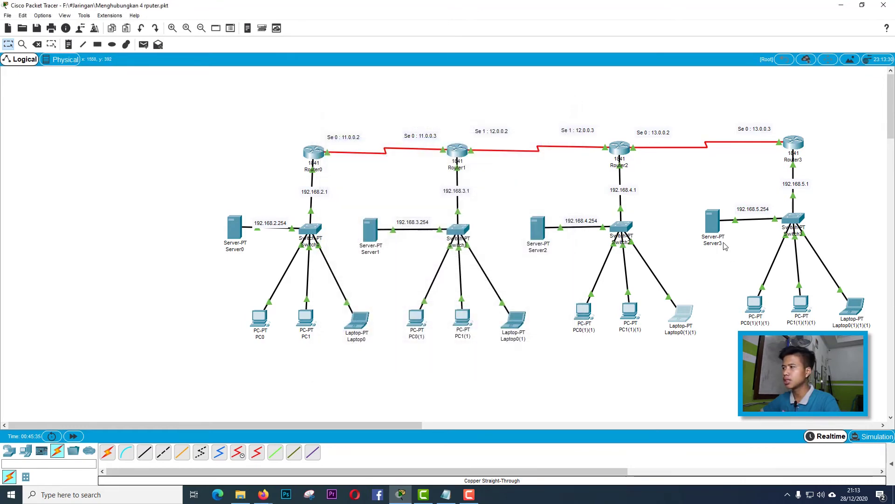
Set Server3's static IP address to 192.168.5.254.
click(713, 222)
click(394, 123)
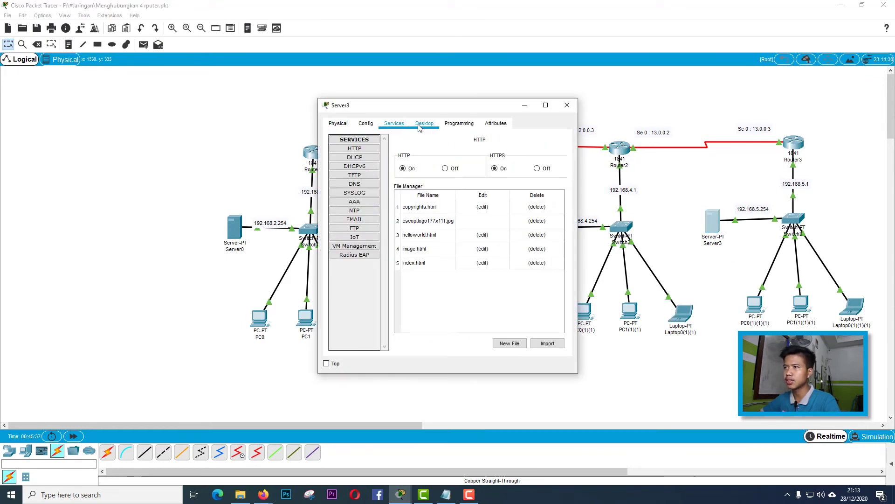
click(420, 125)
click(355, 161)
click(443, 177)
text(192.168.3.1)
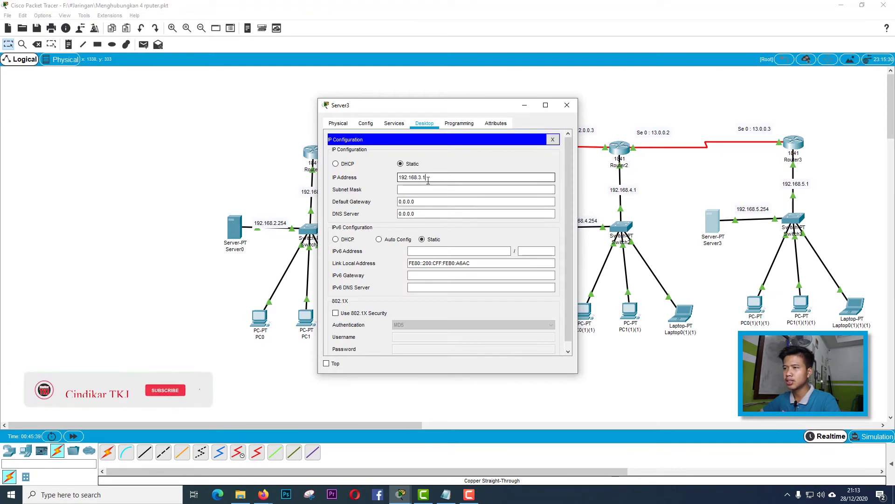
click(431, 189)
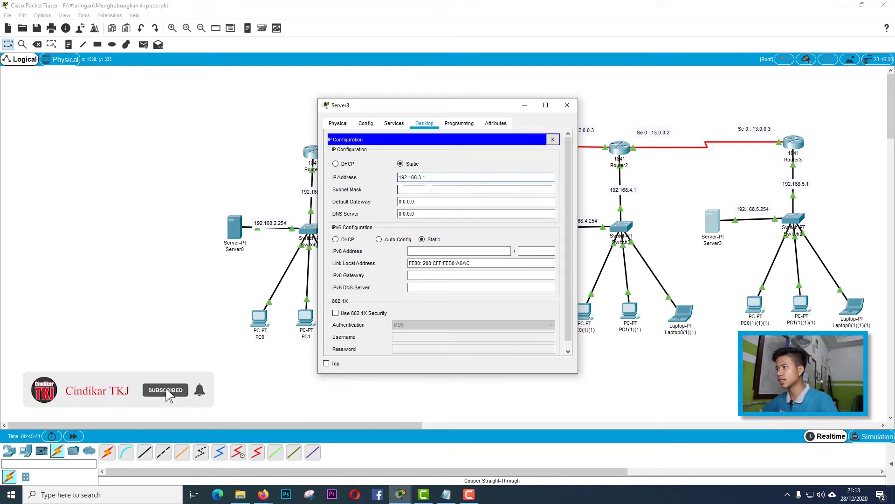
click(431, 178)
key(BackSpace)
key(BackSpace)
key(BackSpace)
text(5.1)
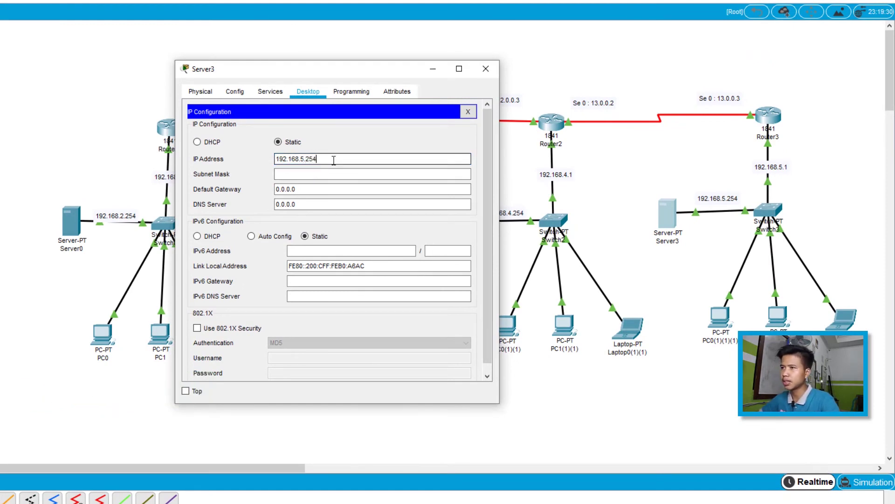
Give Server3 the subnet mask 255.255.255.0 and the default gateway 192.168.5.1.
click(333, 174)
double_click(293, 189)
text(192.168.5.254)
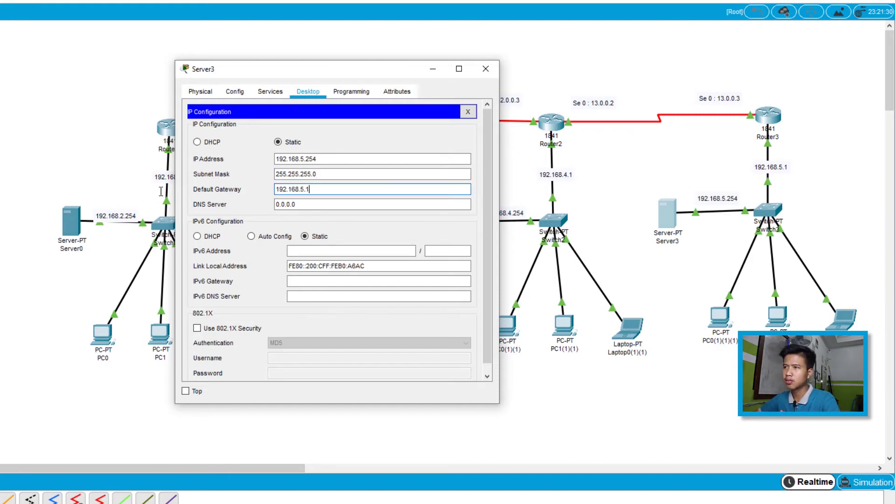
Turn on Server3's DHCP service and set serverPool's default gateway to 192.168.5.1.
click(263, 93)
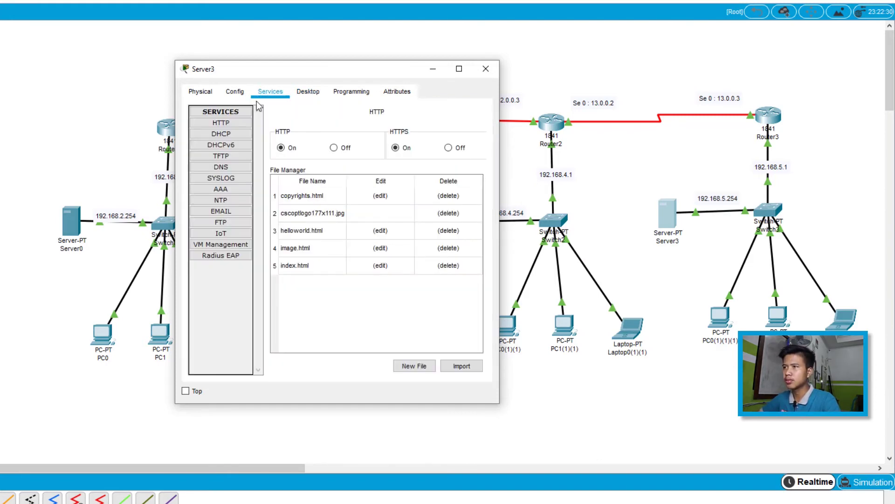
click(223, 138)
click(408, 134)
double_click(398, 164)
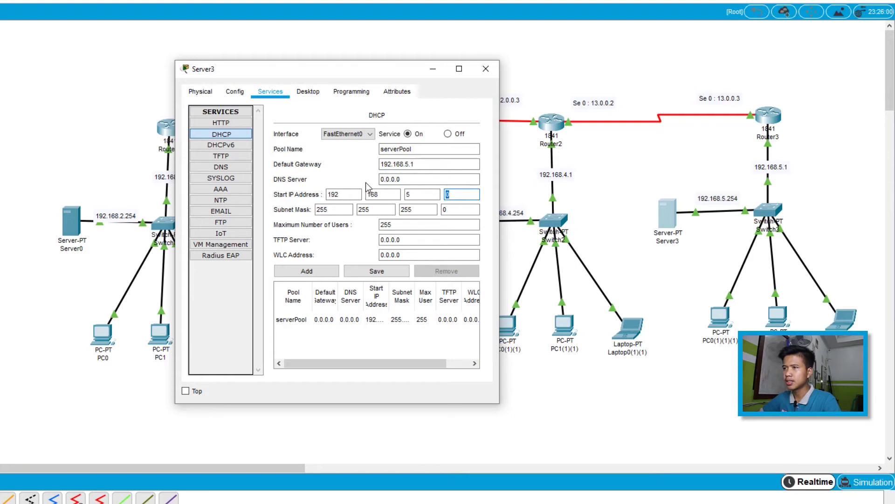
Set Server3's serverPool to start at 192.168.5.5 with at most 3 users, save it and close the server's settings.
text(5)
key(Tab)
key(Tab)
key(Tab)
key(Tab)
key(Tab)
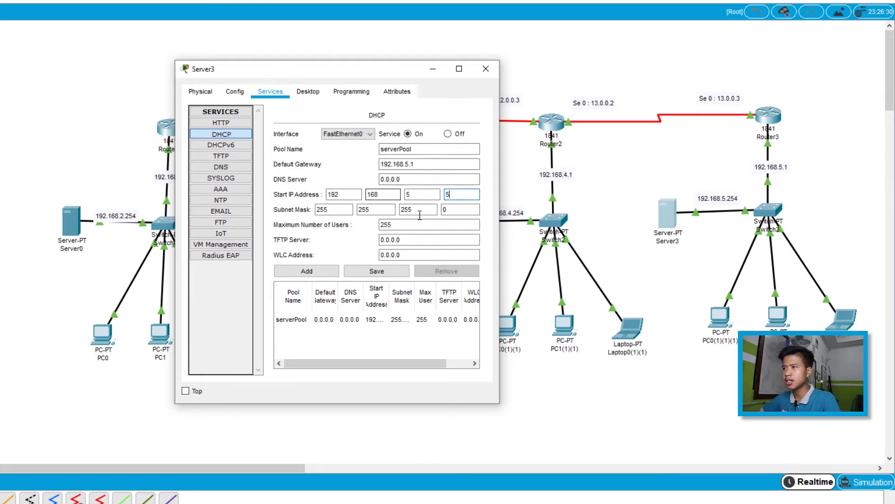
text(3)
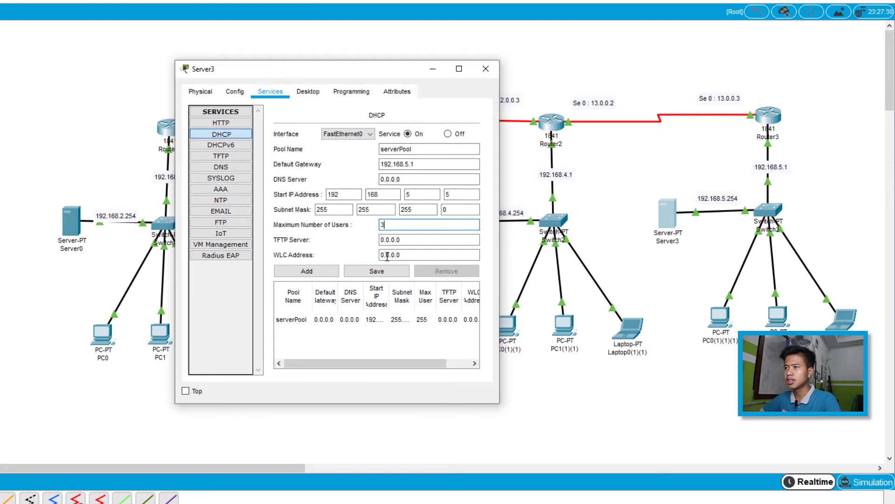
click(377, 271)
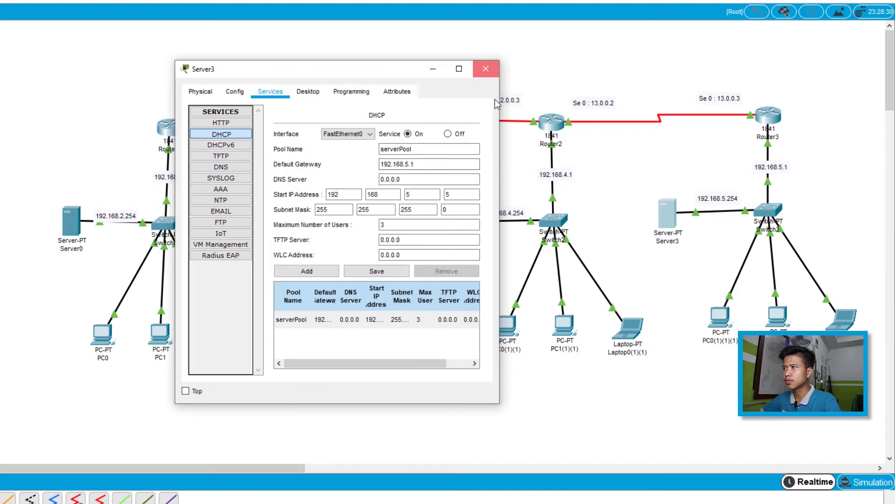
click(485, 69)
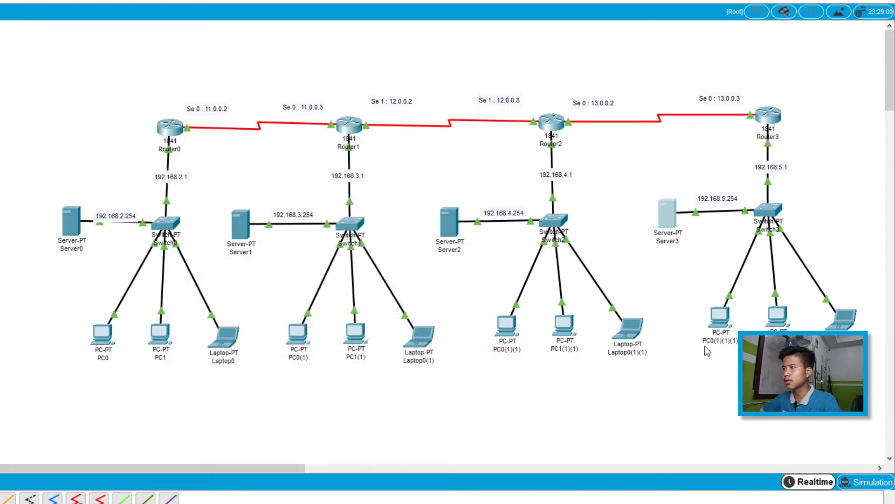
Switch PC0(1)(1)(1)'s IP configuration to DHCP and close its settings.
click(719, 317)
click(269, 91)
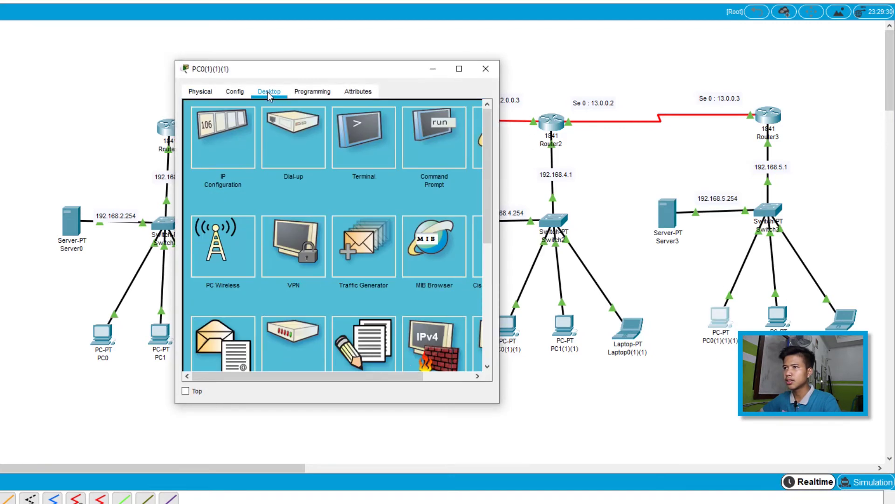
click(252, 162)
click(212, 156)
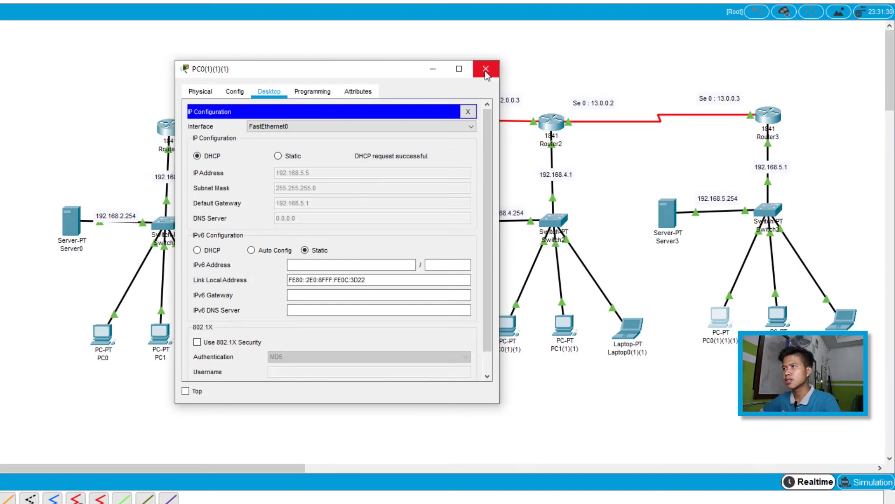
click(485, 68)
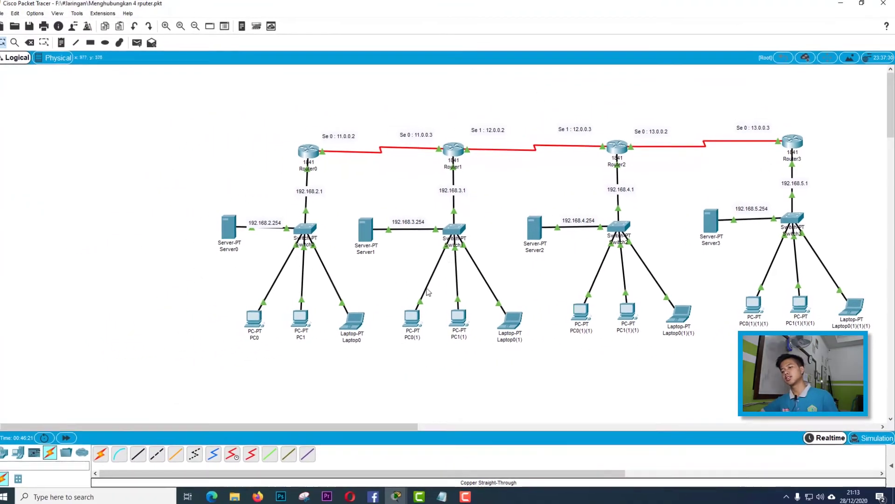
Reveal the PDU results list and test connectivity with simple PDUs from PC0 to PC1 and from PC0 to PC0(1).
click(890, 464)
drag(845, 463, 640, 462)
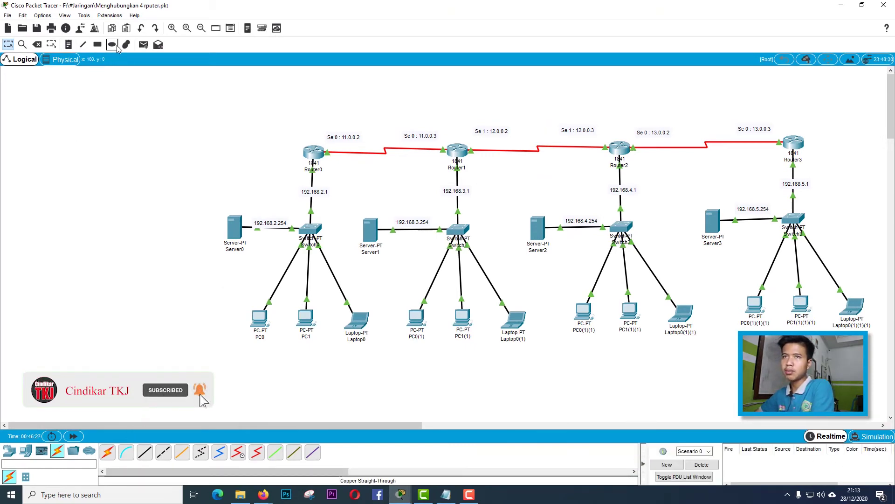
click(143, 44)
click(259, 318)
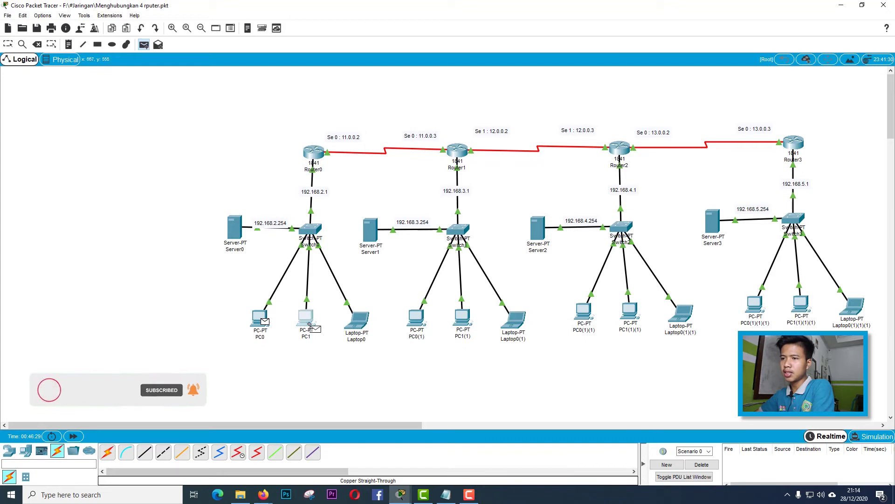
click(305, 317)
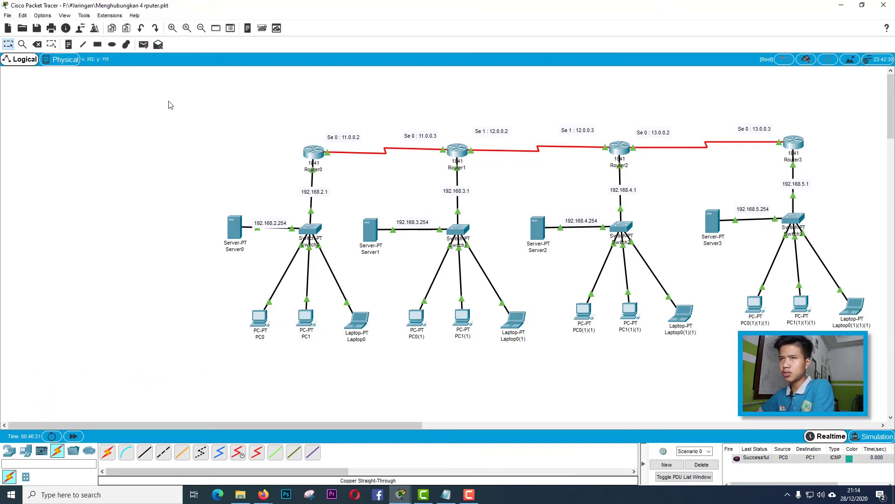
click(144, 45)
click(259, 318)
click(416, 318)
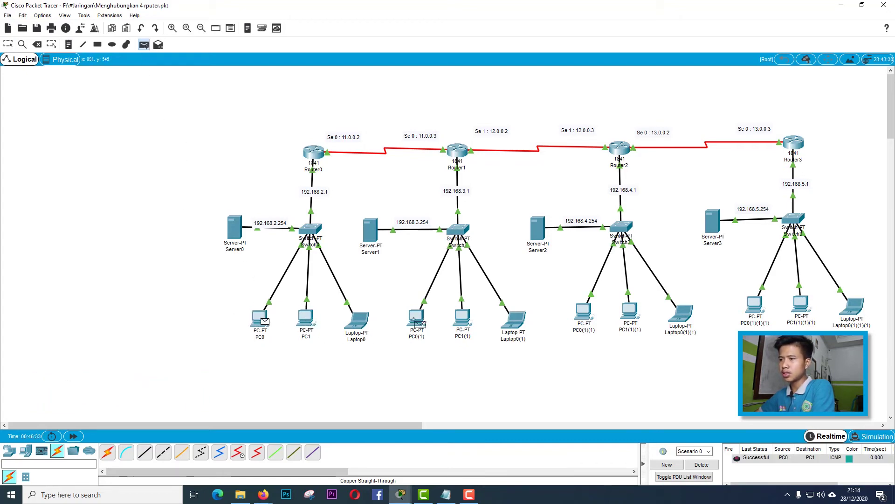
Delete Scenario 0's test PDUs and widen the PDU results list.
click(701, 464)
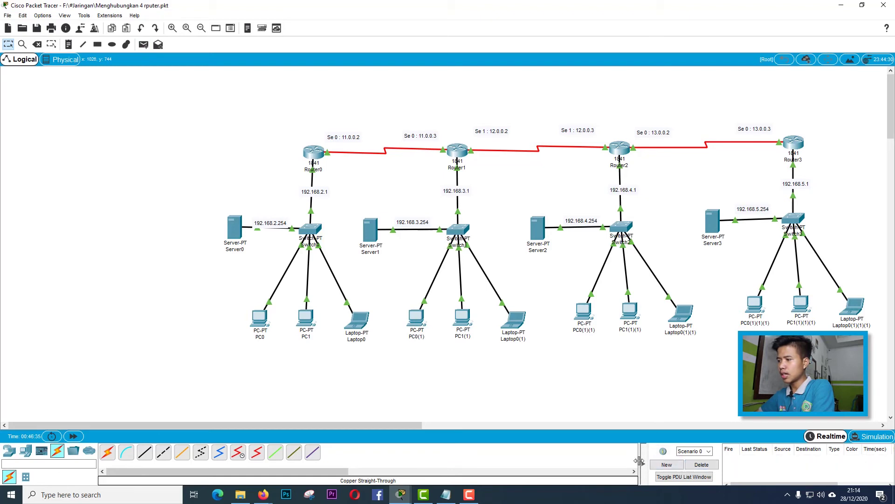
drag(562, 455, 560, 456)
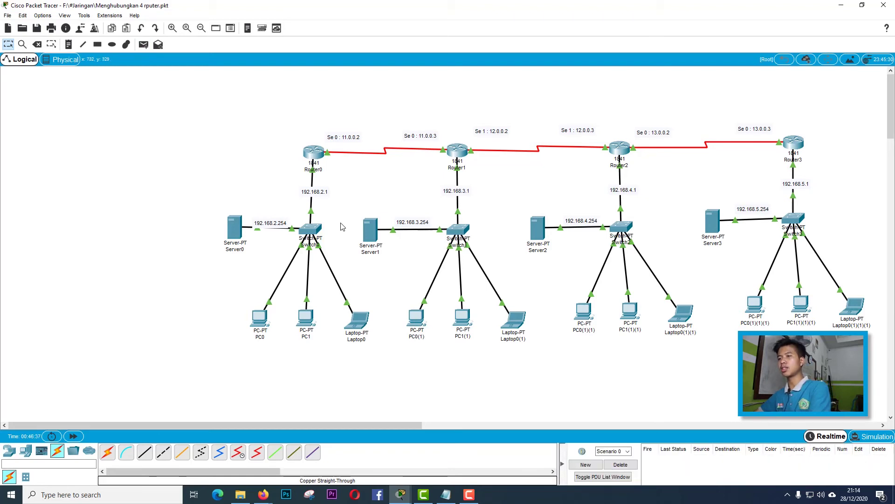
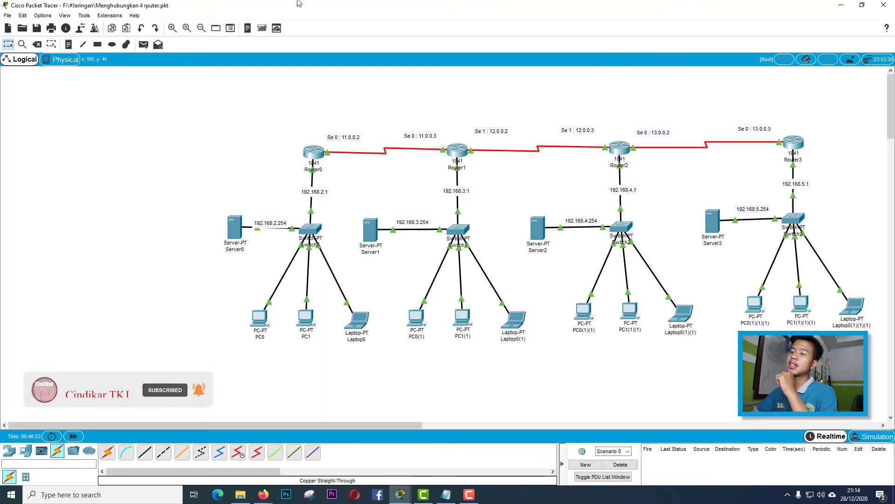
Open Router0's static routing settings and move its window clear of the router labels.
click(316, 155)
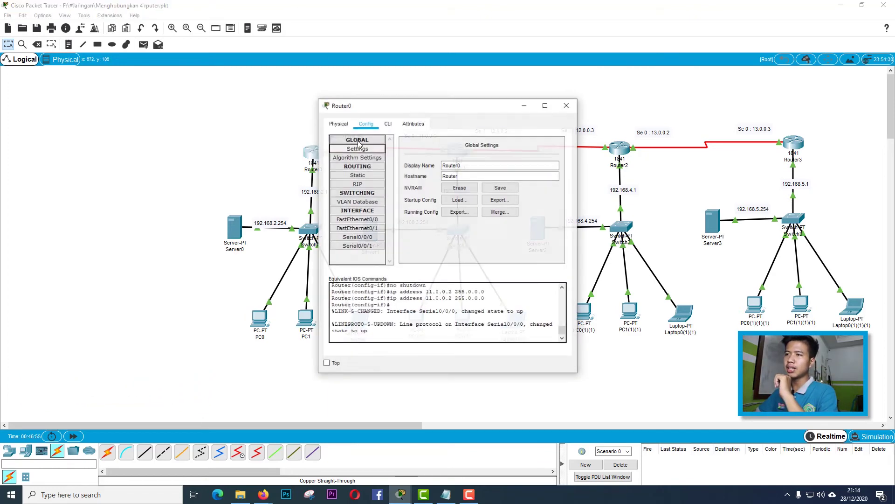
drag(418, 106, 120, 85)
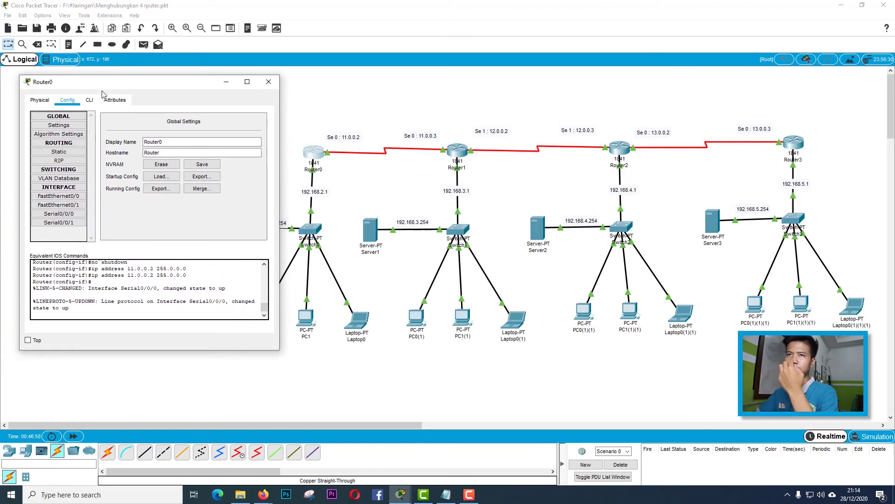
click(59, 151)
click(141, 134)
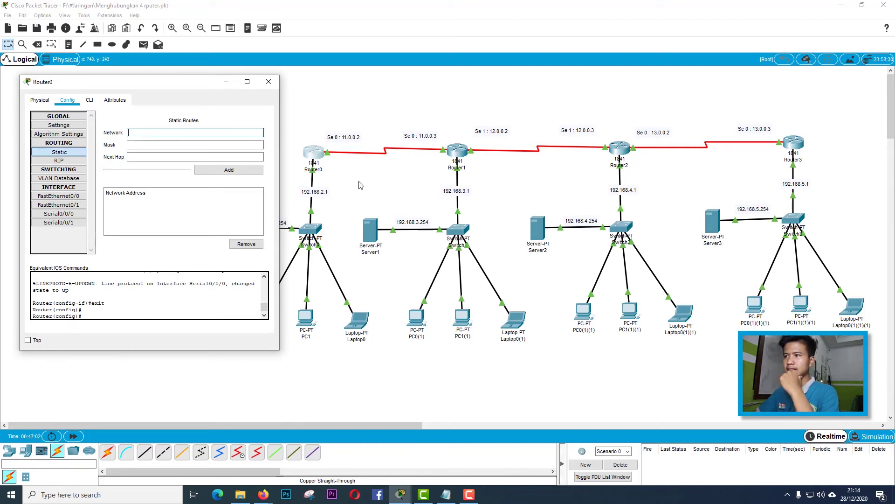
Add a static route on Router0 to network 192.168.3.0, mask 255.255.255.0, via next hop 11.0.0.3.
mouse_move(429, 180)
mouse_down()
mouse_move(490, 203)
mouse_move(430, 179)
mouse_up()
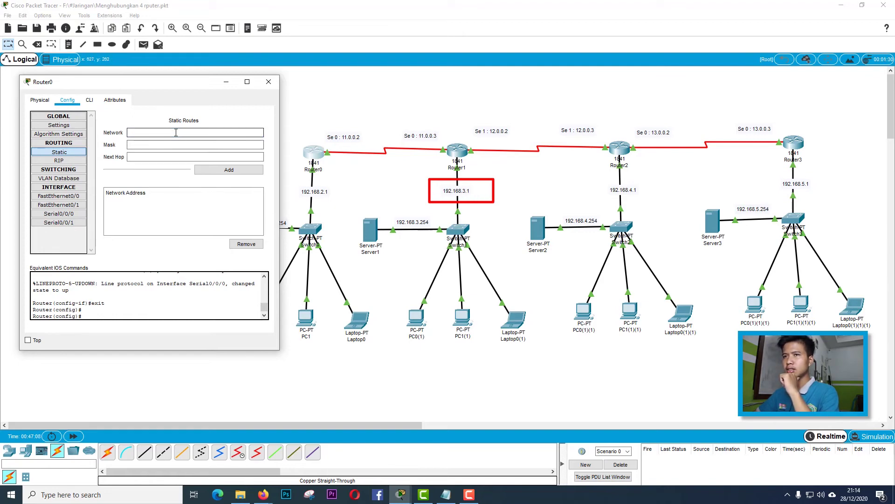
text(2.168)
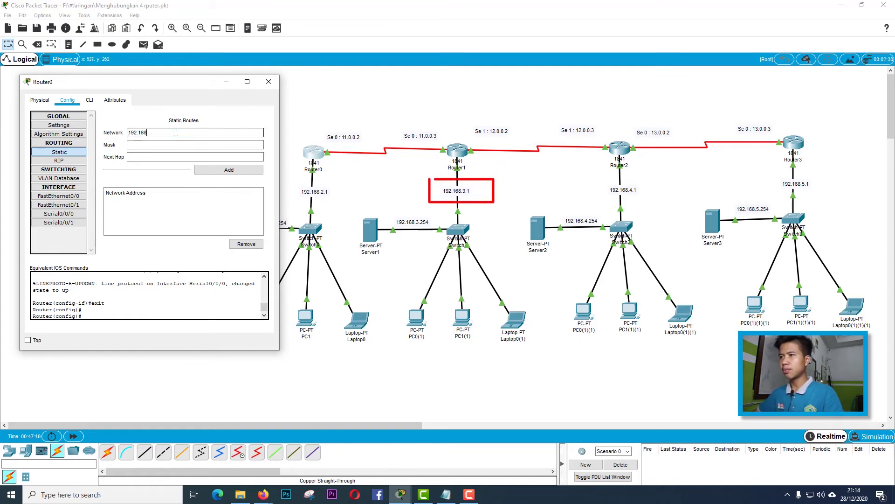
text(.3.1)
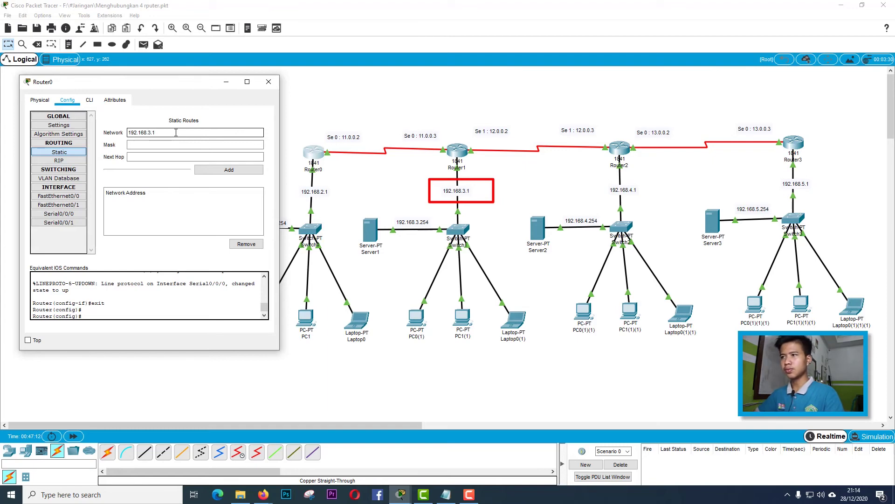
click(176, 146)
text(255.255.255.0)
click(174, 157)
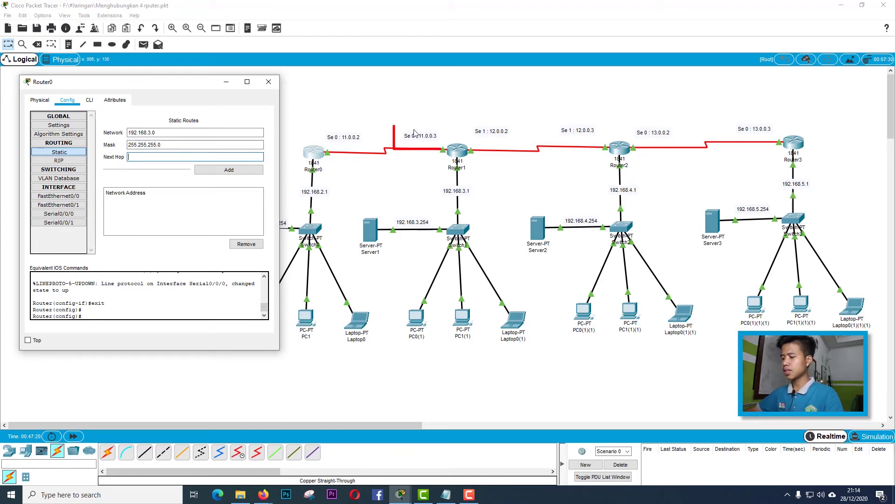
text(11.0.)
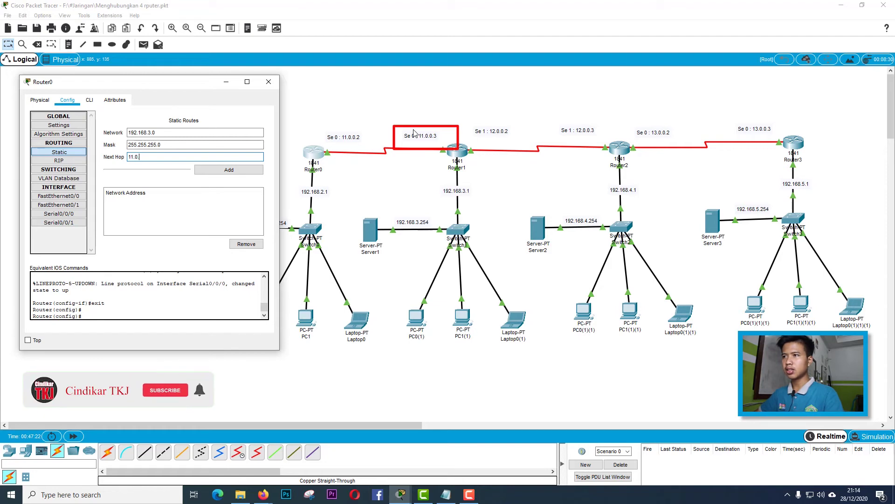
text(0.3)
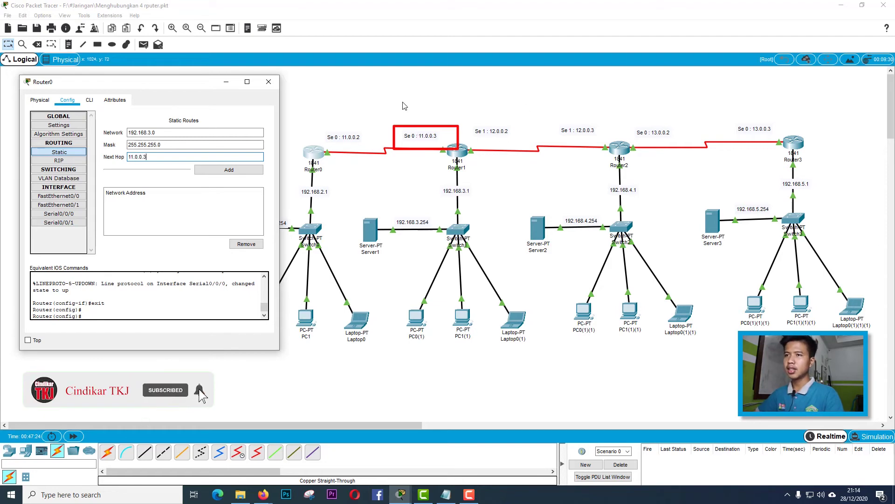
click(243, 171)
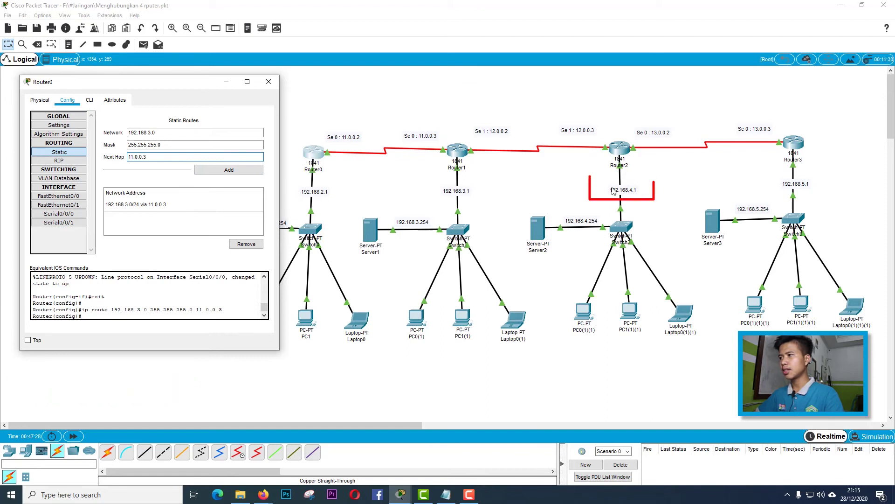
Add a static route on Router0 to network 192.168.4.0, mask 255.255.255.0, via next hop 11.0.0.3.
click(151, 133)
key(BackSpace)
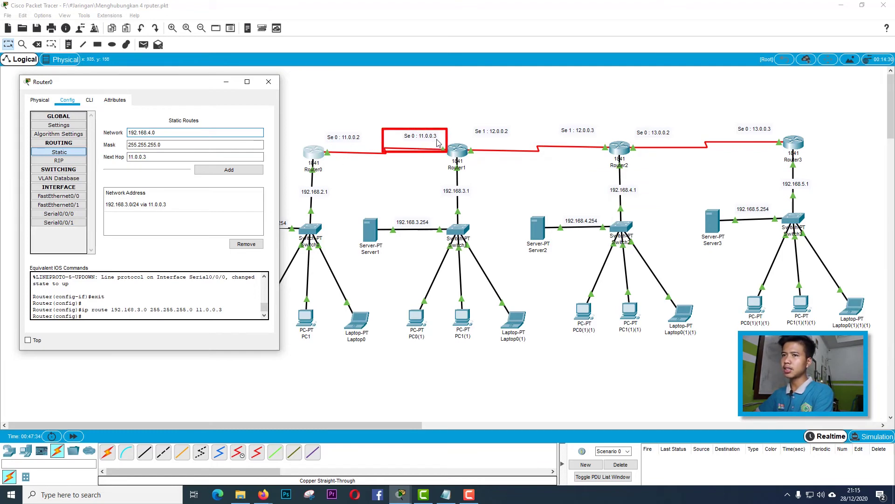
text(4)
click(241, 170)
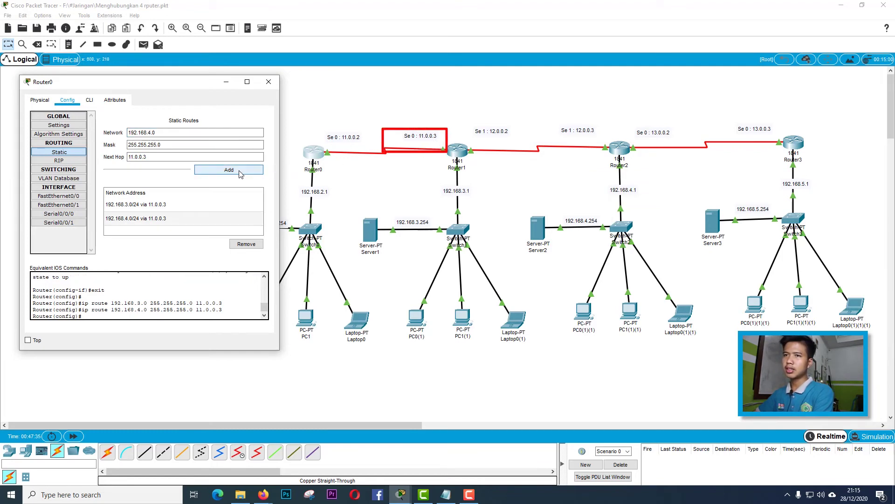
Add a static route on Router0 to network 192.168.5.0 via next hop 11.0.0.3 and close its window.
click(150, 133)
key(BackSpace)
text(5)
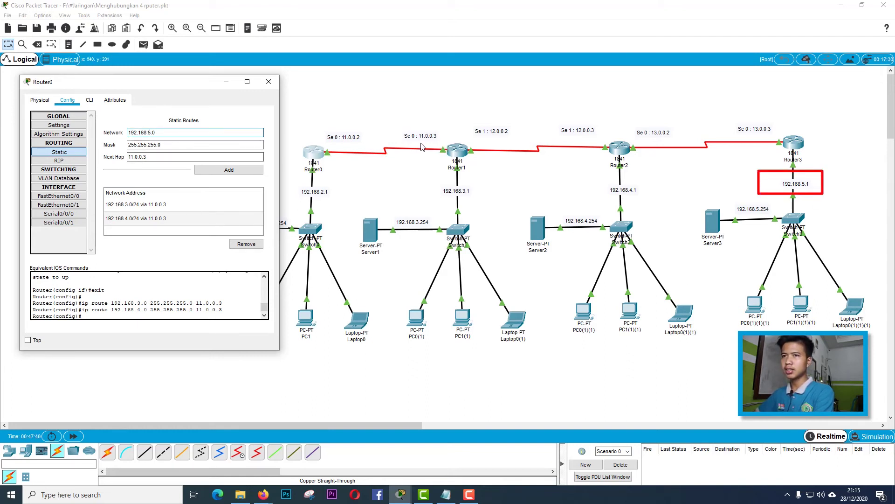
click(229, 170)
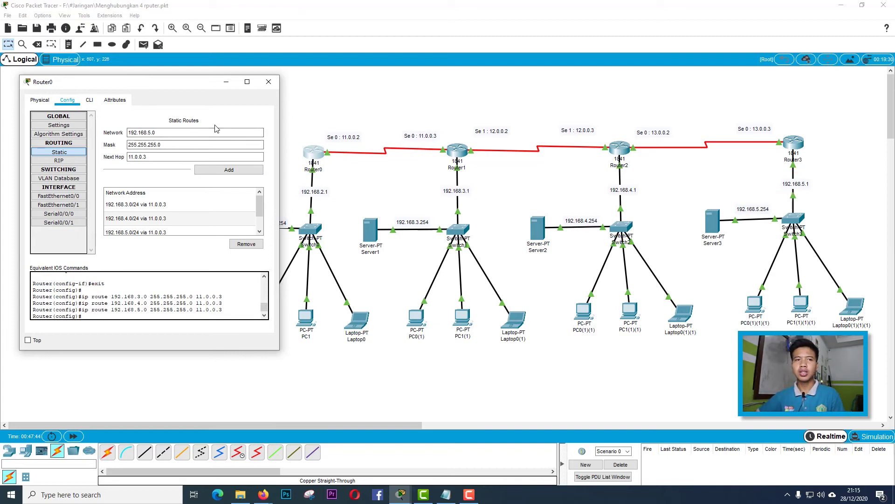
click(269, 82)
Open Router1's static routing settings, with its window moved clear of the router labels.
click(461, 154)
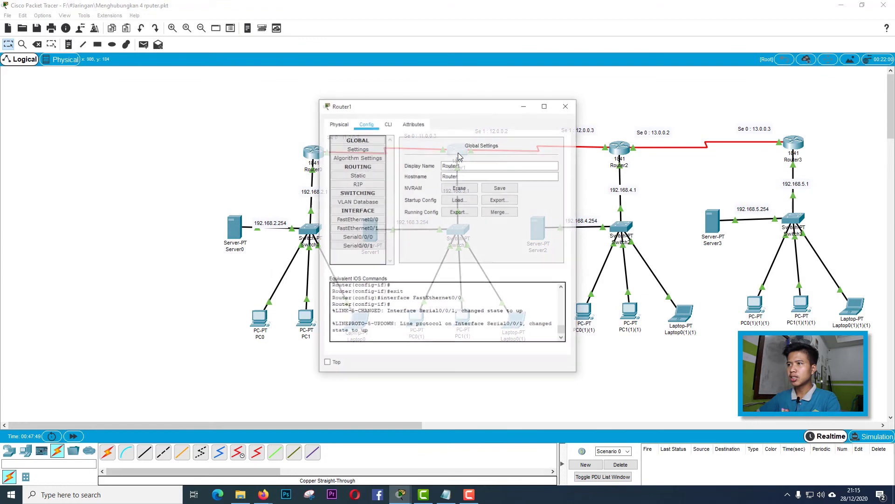
drag(466, 106, 165, 89)
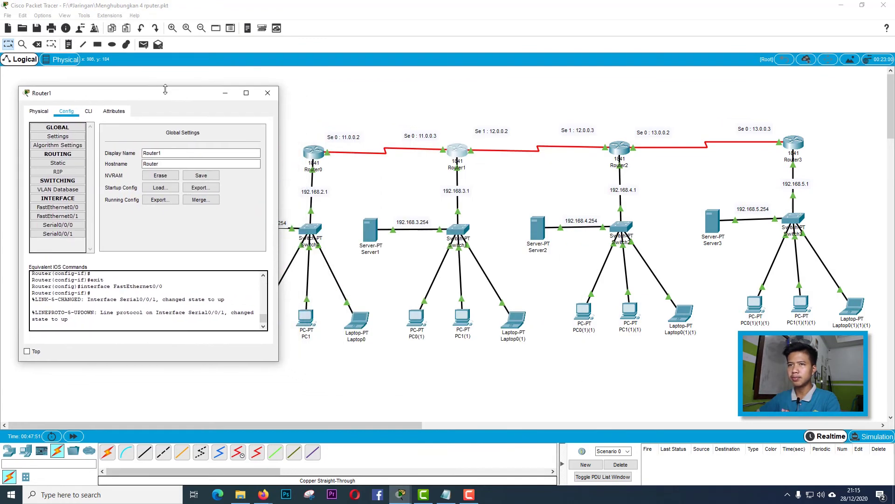
click(57, 163)
Add a static route on Router1 to network 192.168.2.0, mask 255.255.255.0, via next hop 11.0.0.2.
click(151, 144)
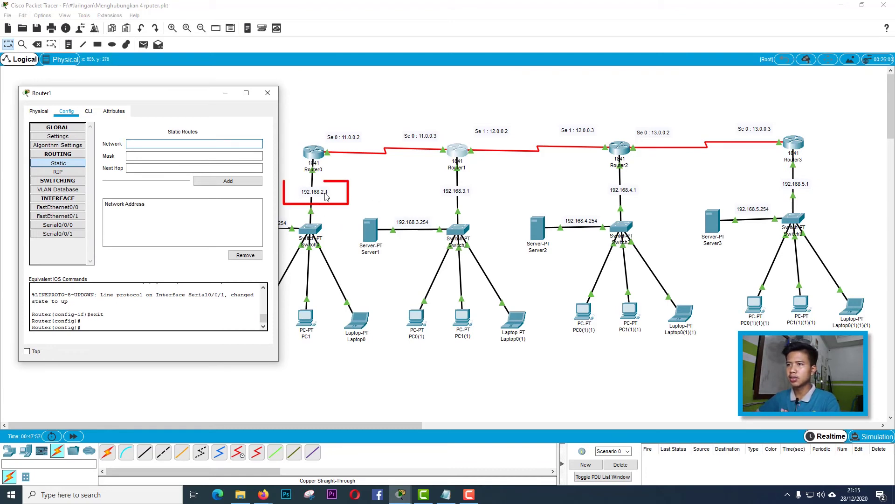
text(192)
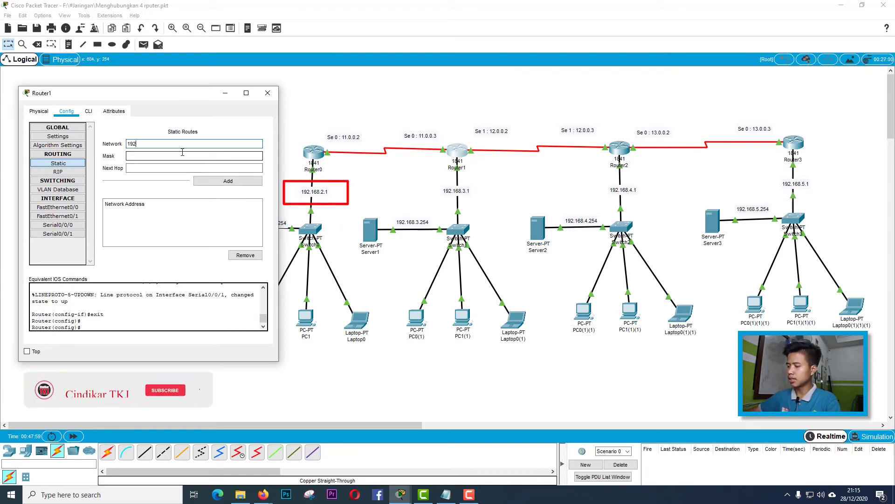
text(.168.2.)
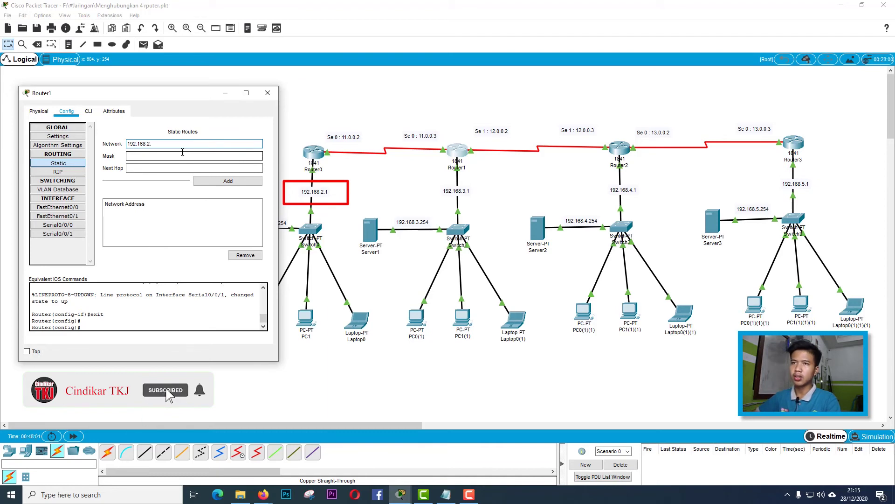
text(0)
click(167, 156)
text(255.255.255.)
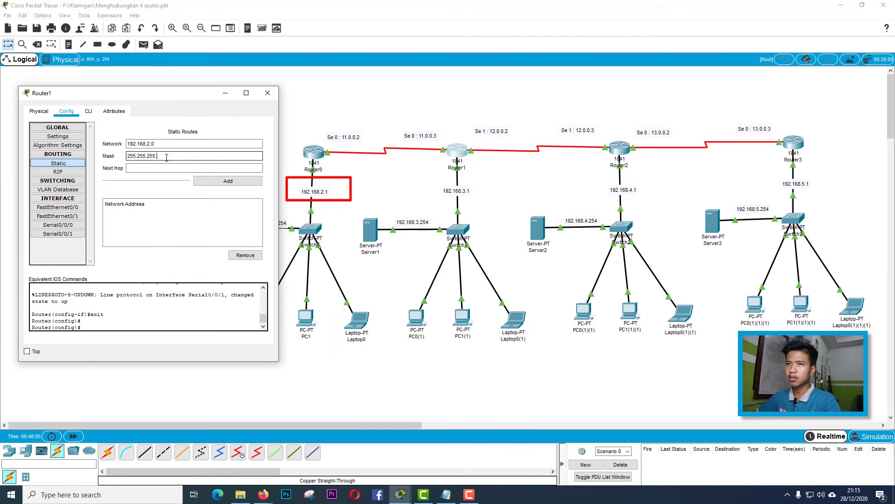
text(0)
double_click(167, 156)
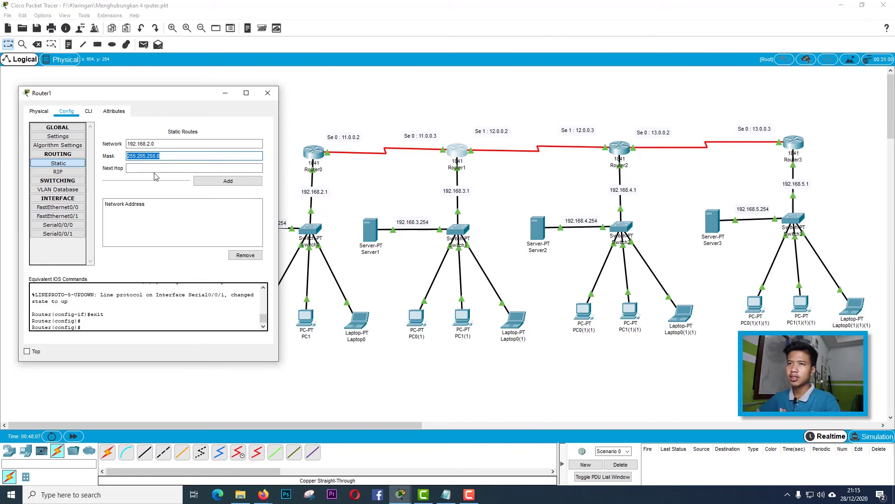
click(157, 169)
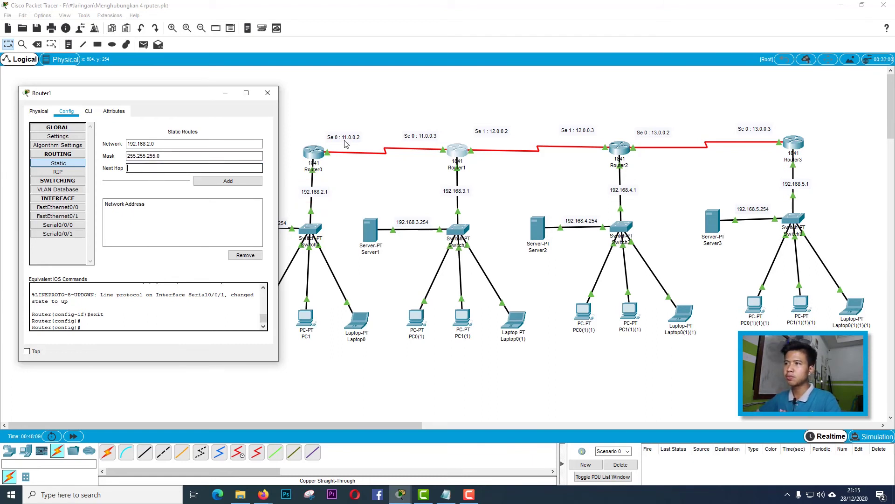
text(11.0.0.2)
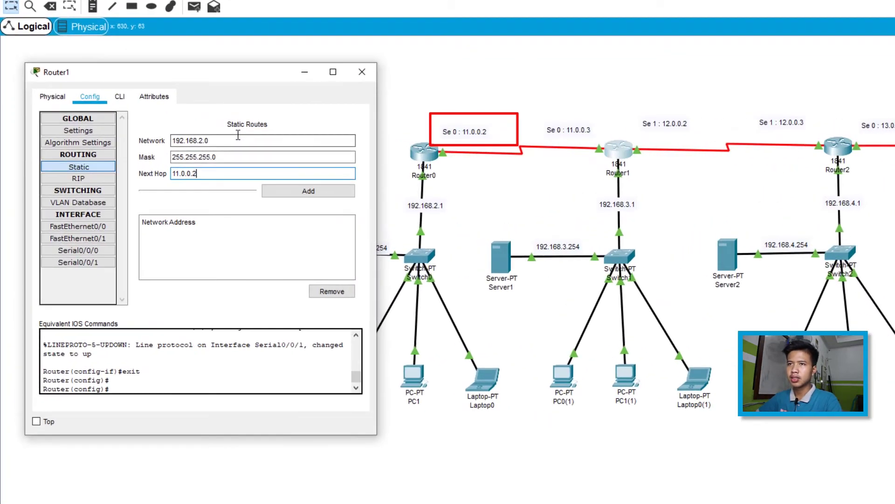
click(316, 194)
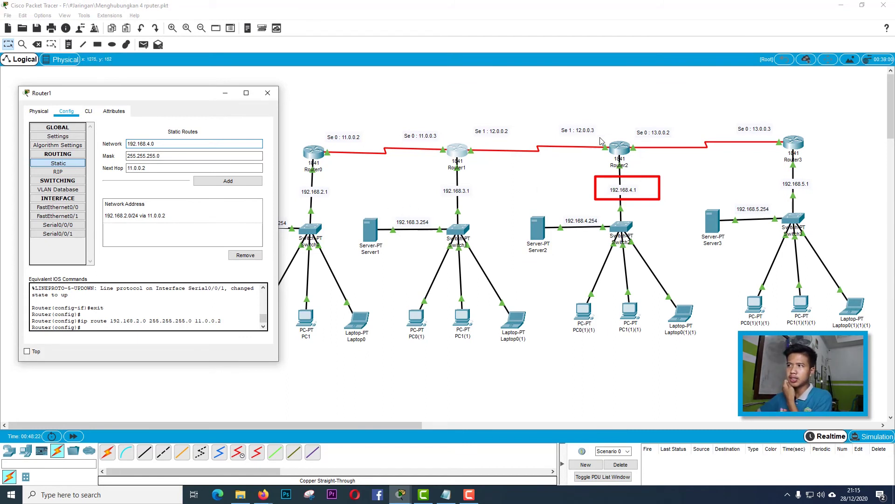
Add static routes on Router1 to networks 192.168.4.0 and 192.168.5.0 via next hop 12.0.0.3, and close its window.
click(131, 167)
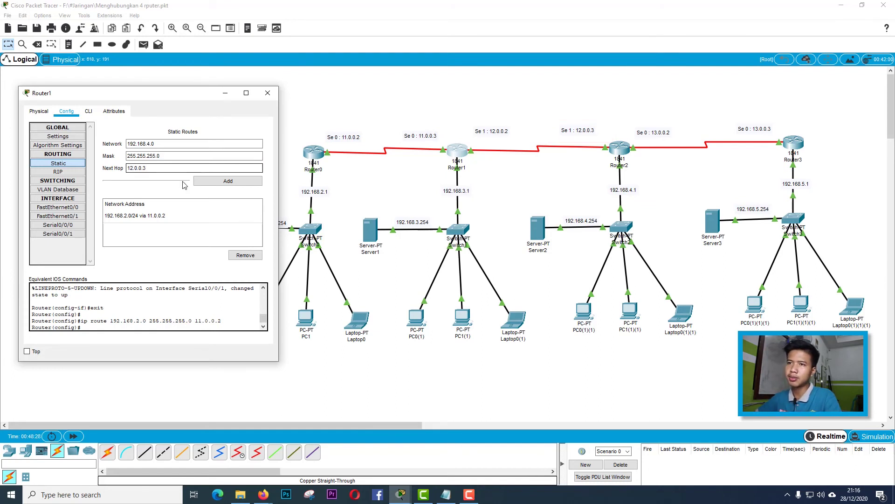
click(208, 182)
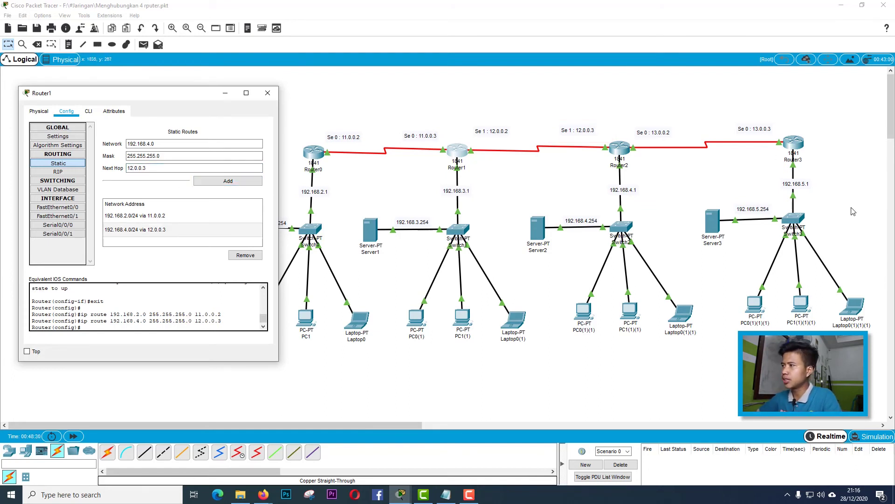
click(158, 144)
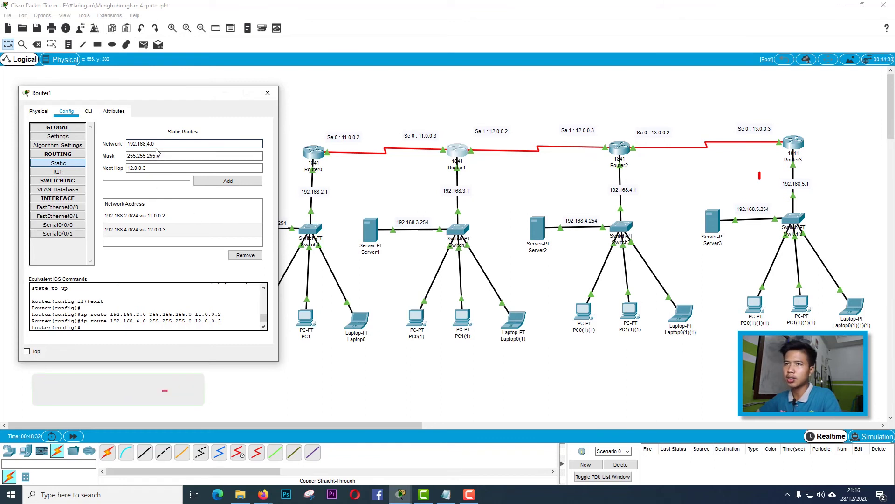
key(Left)
key(Left)
key(BackSpace)
text(5)
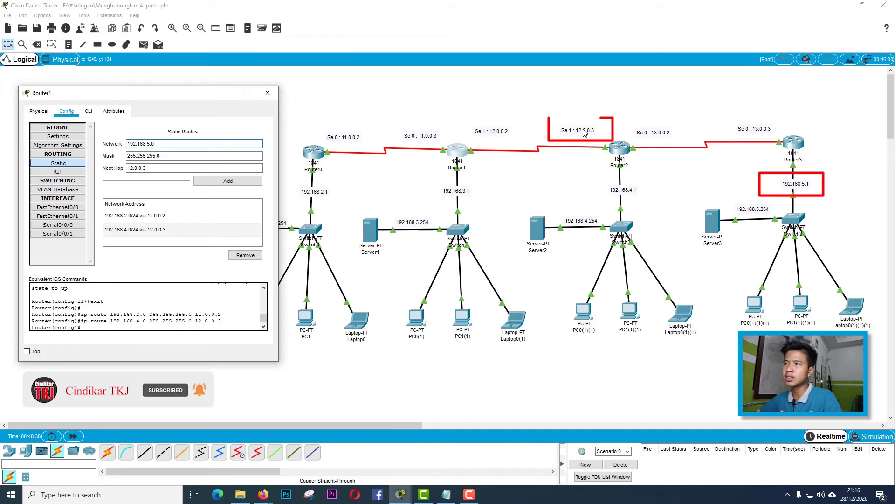
click(228, 181)
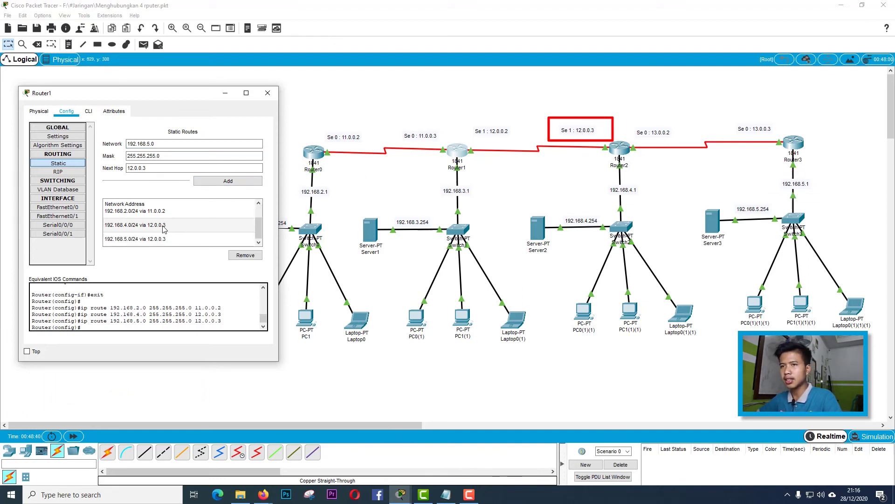
click(267, 93)
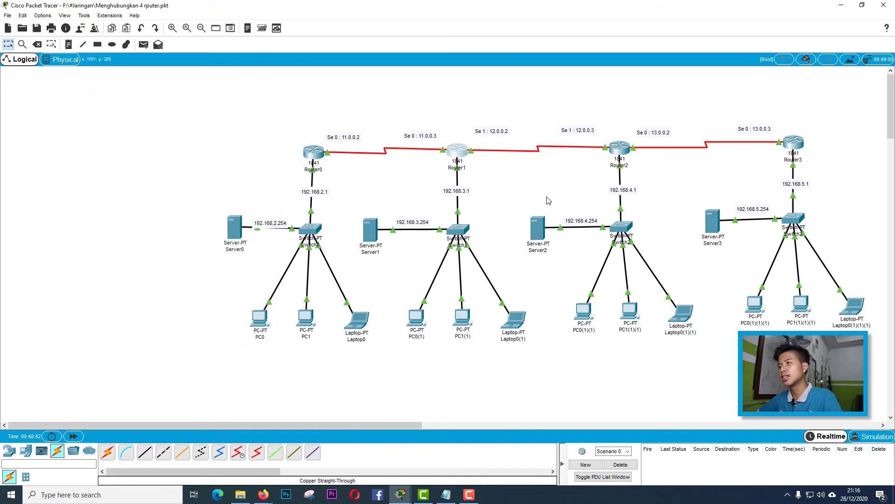
Open Router2's static routing settings, with its window moved clear of the router labels.
click(620, 148)
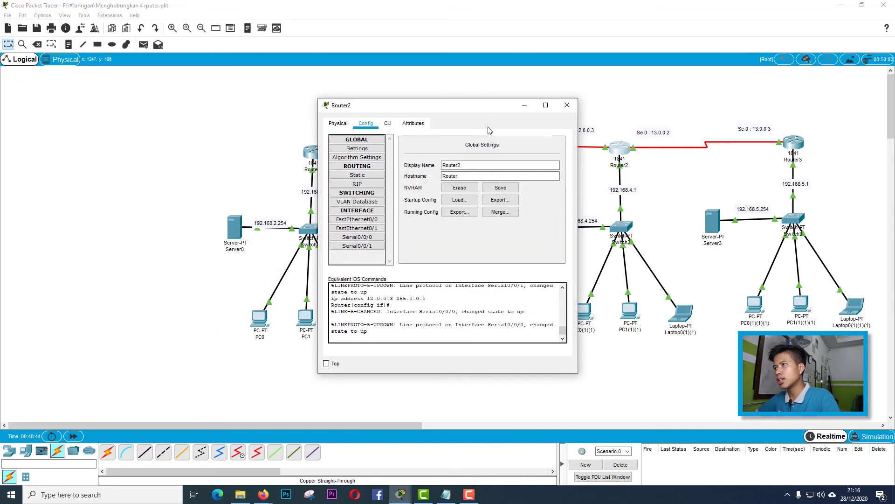
drag(479, 110, 156, 108)
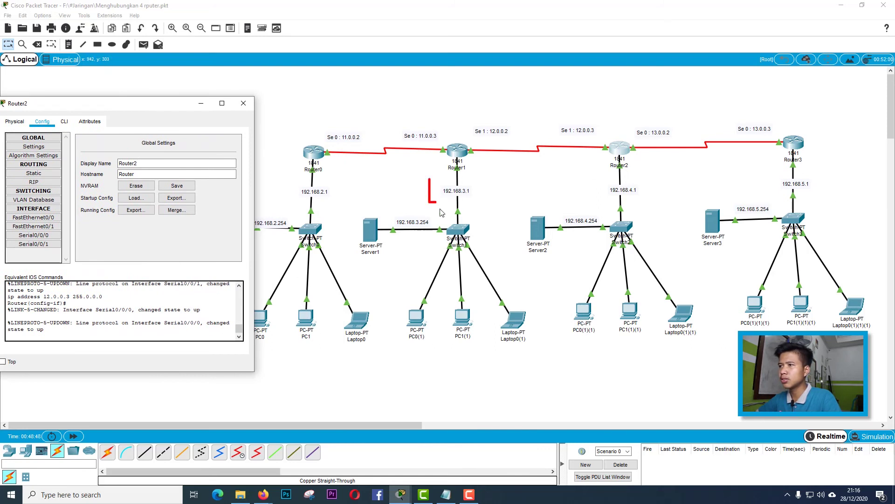
click(33, 173)
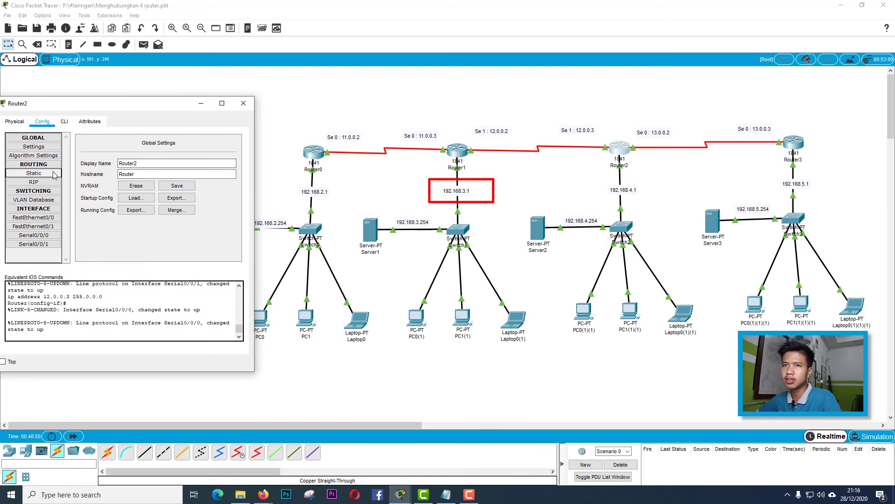
Add a static route on Router2 to network 192.168.3.0, mask 255.255.255.0, via next hop 12.0.0.2.
click(121, 156)
text(192.168.3.0)
key(Tab)
text(255.255.255.0)
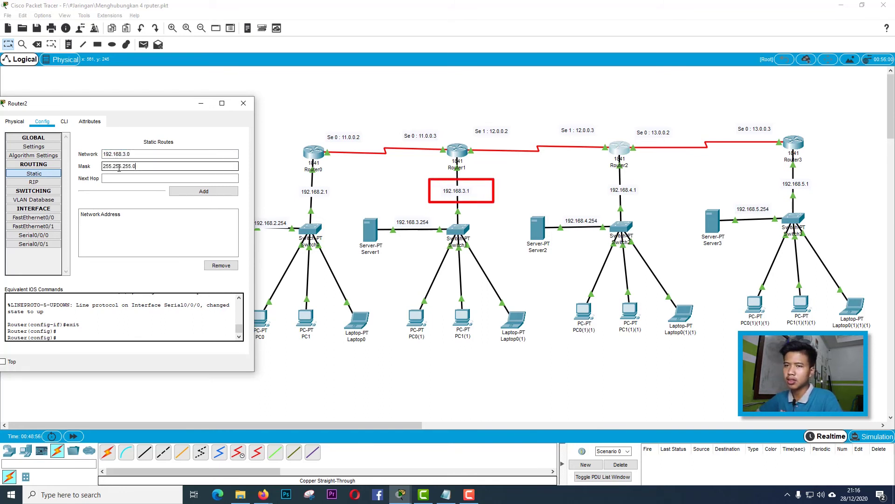
click(119, 178)
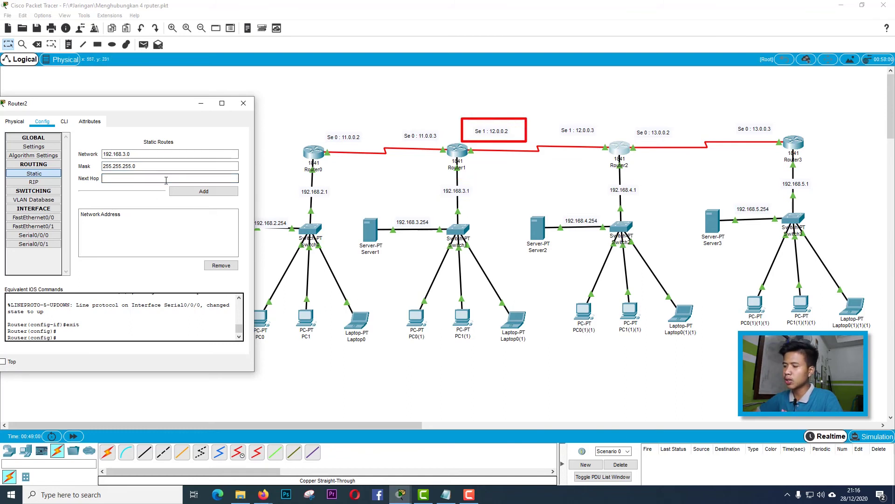
text(12.0.0.2)
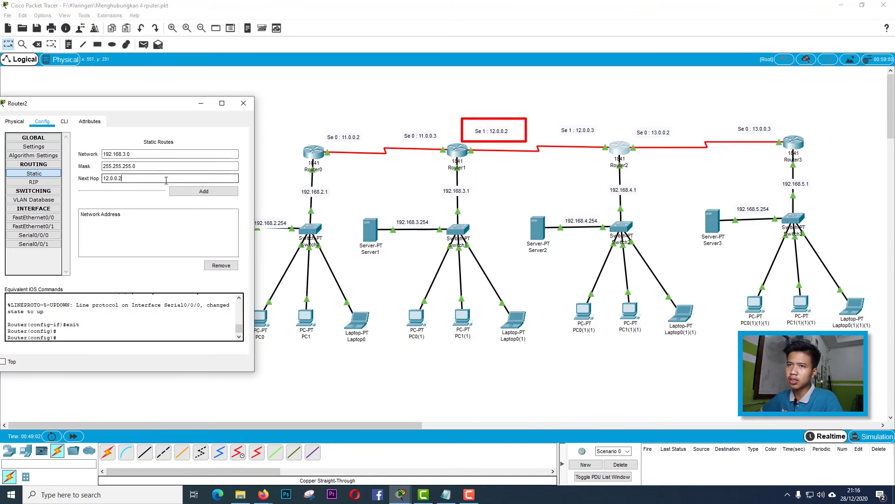
click(209, 192)
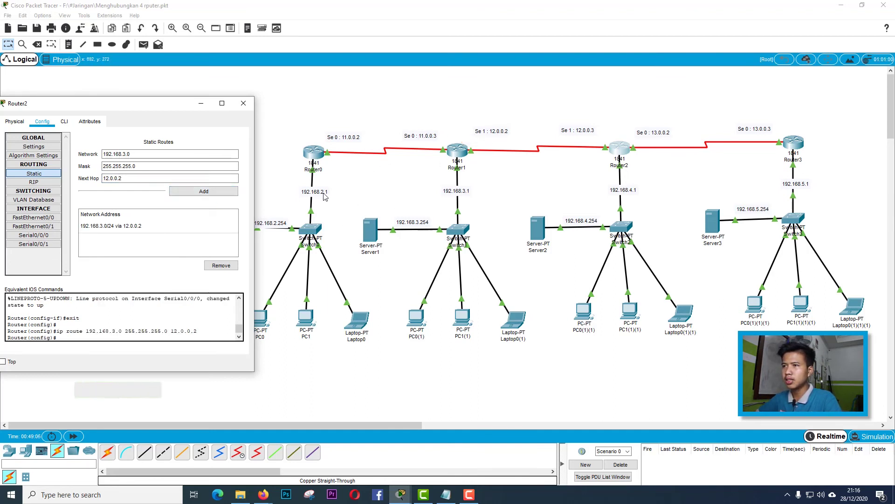
Add a static route on Router2 to network 192.168.2.0, mask 255.255.255.0, via next hop 12.0.0.2.
click(122, 154)
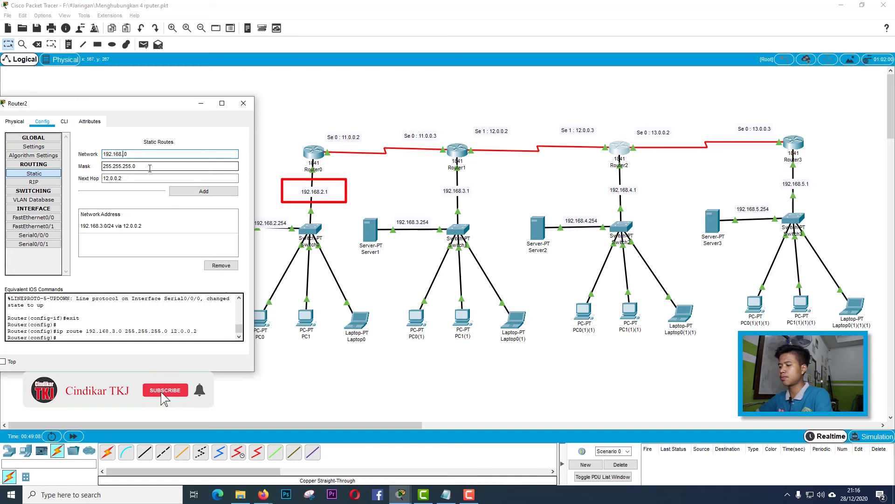
key(Delete)
text(2)
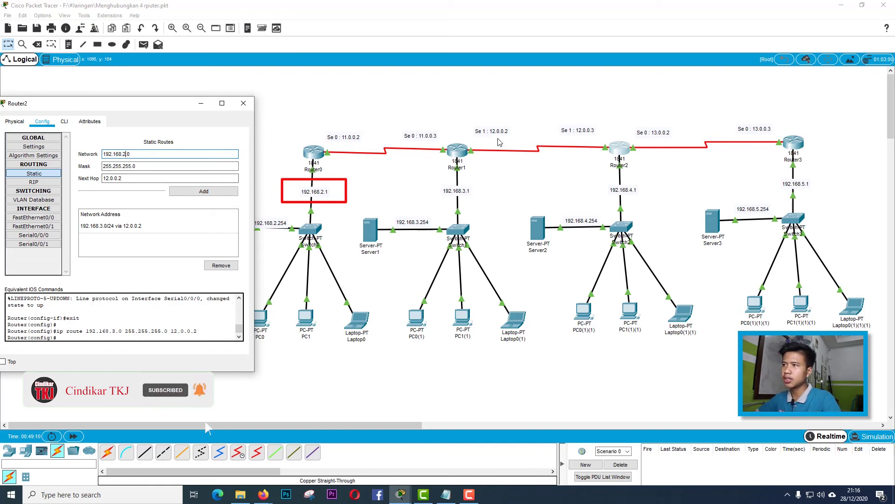
click(203, 191)
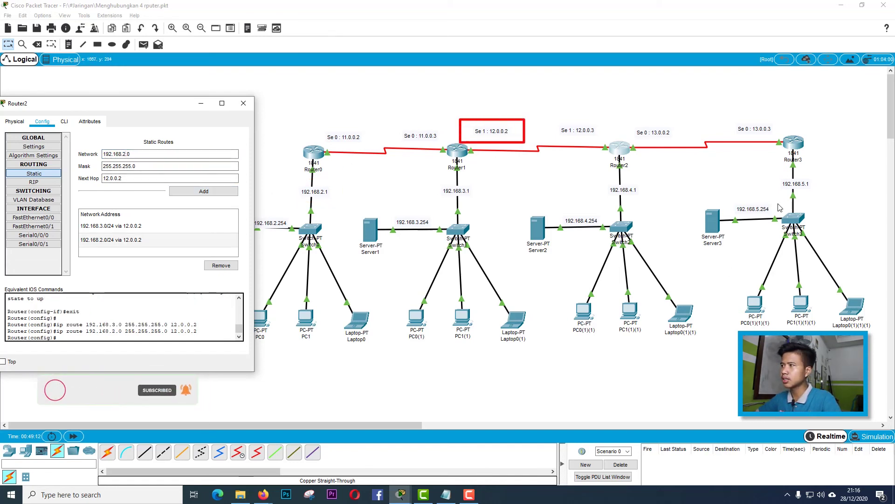
Add a static route on Router2 to network 192.168.5.0 via next hop 13.0.0.3 and close its window.
click(106, 152)
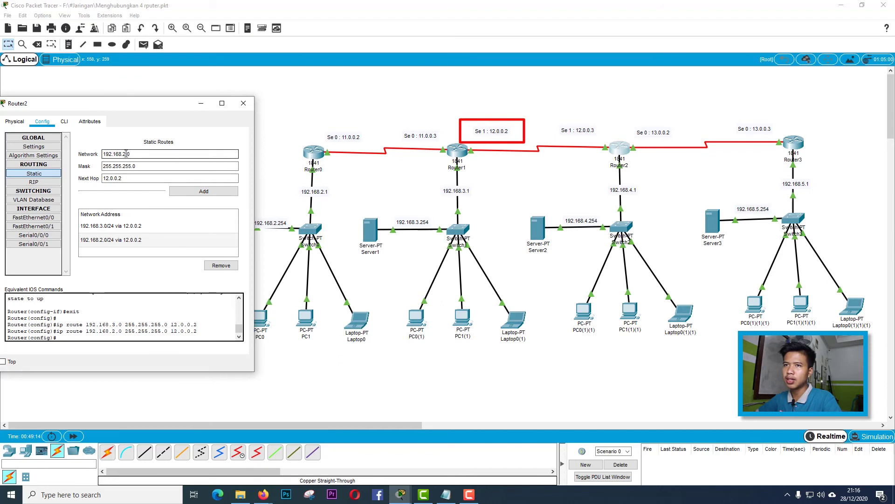
key(BackSpace)
text(5)
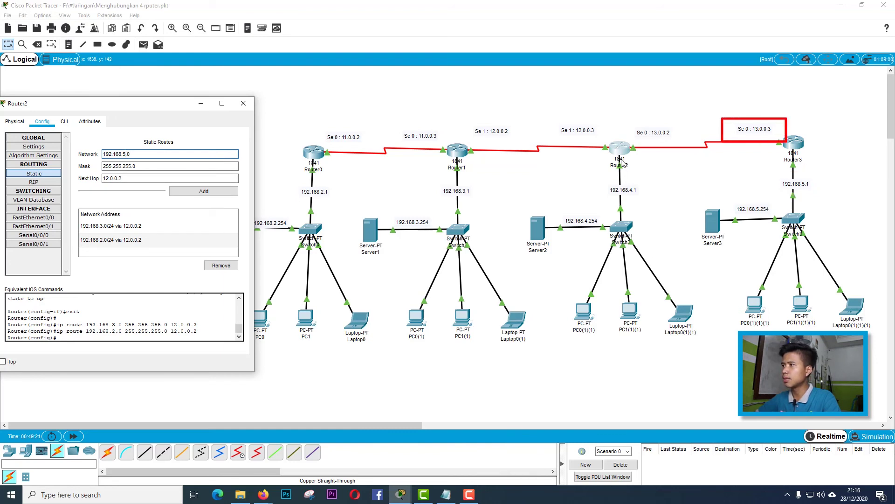
click(106, 177)
text(3)
key(End)
key(BackSpace)
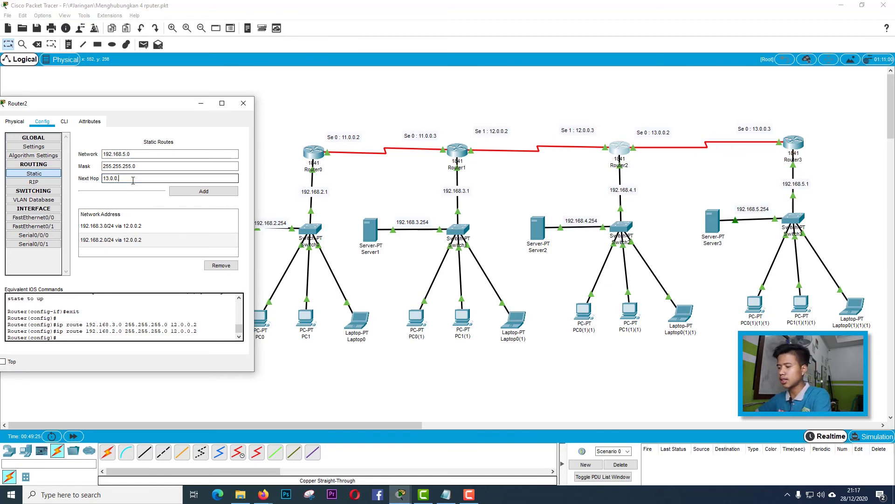
click(192, 192)
click(243, 103)
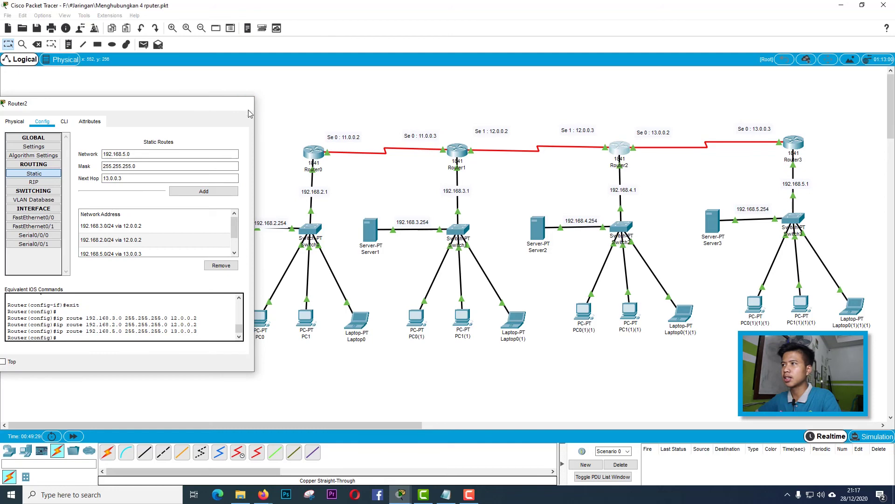
Open Router3's static routing settings, with its window moved clear of the router labels.
click(795, 146)
drag(510, 109, 182, 114)
drag(181, 113, 180, 114)
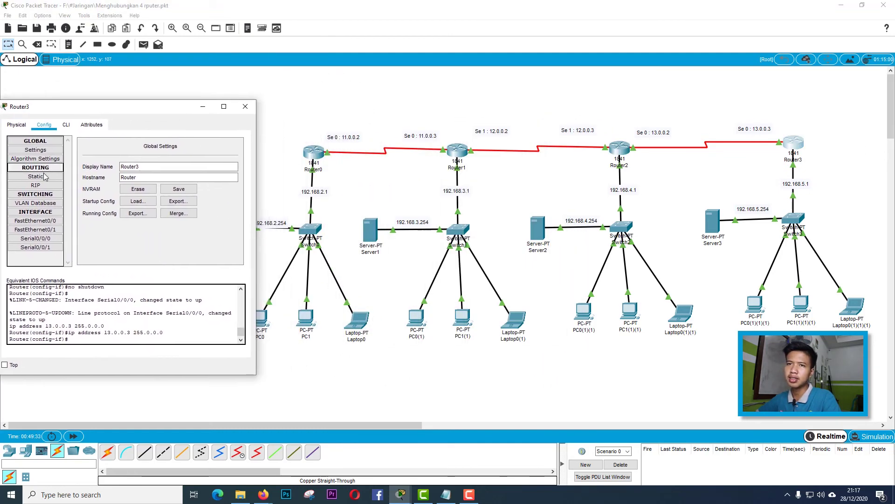
click(36, 176)
Add a static route on Router3 to network 192.168.2.0, mask 255.255.255.0, via next hop 13.0.0.2.
click(111, 156)
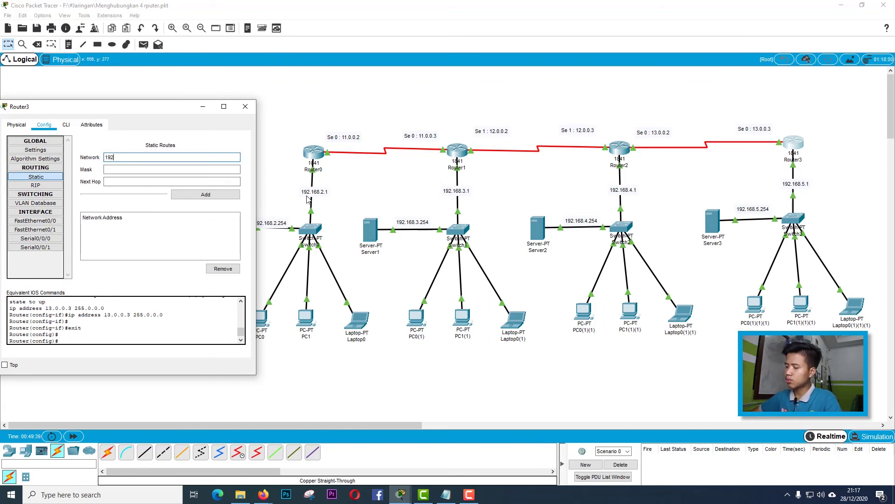
text(192.168.2.0)
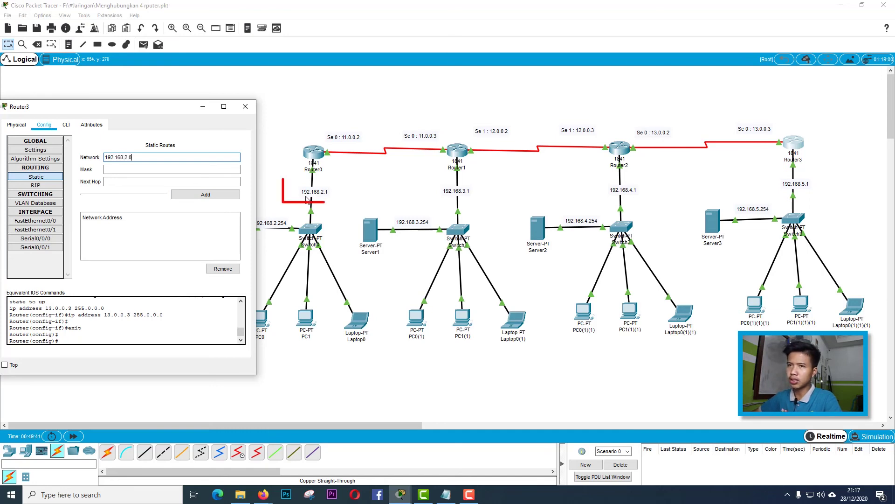
key(Tab)
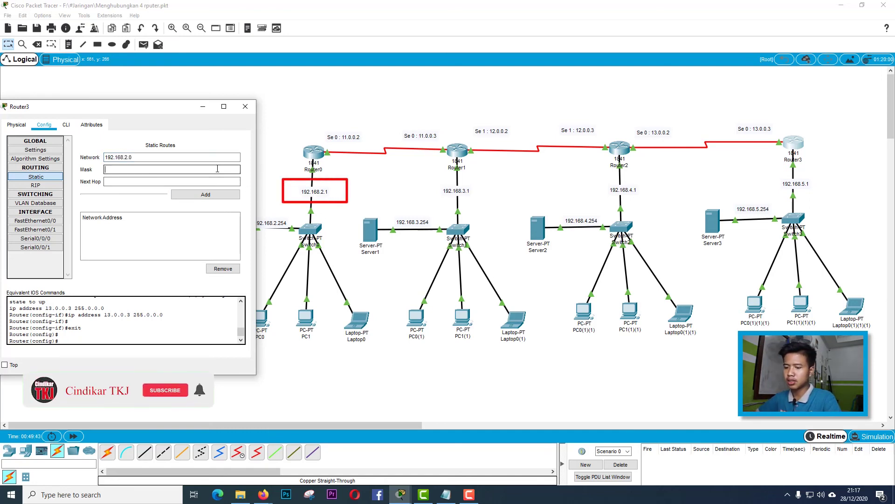
click(131, 182)
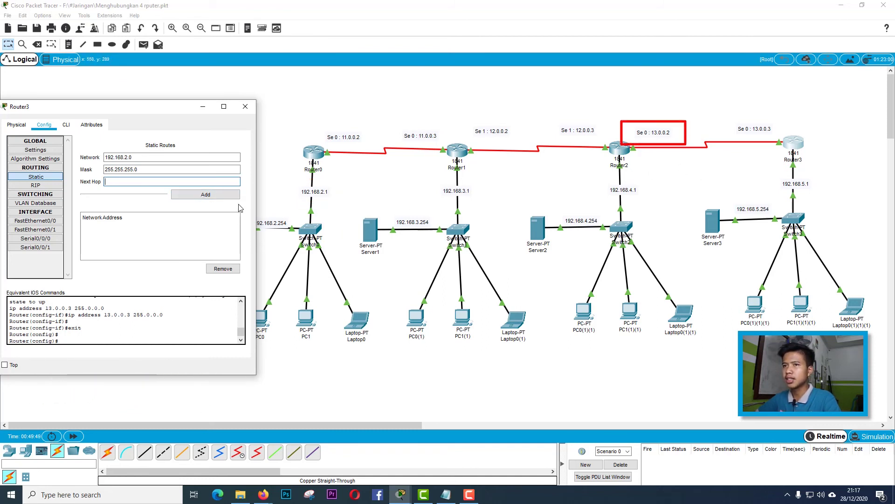
text(13.0.0.2)
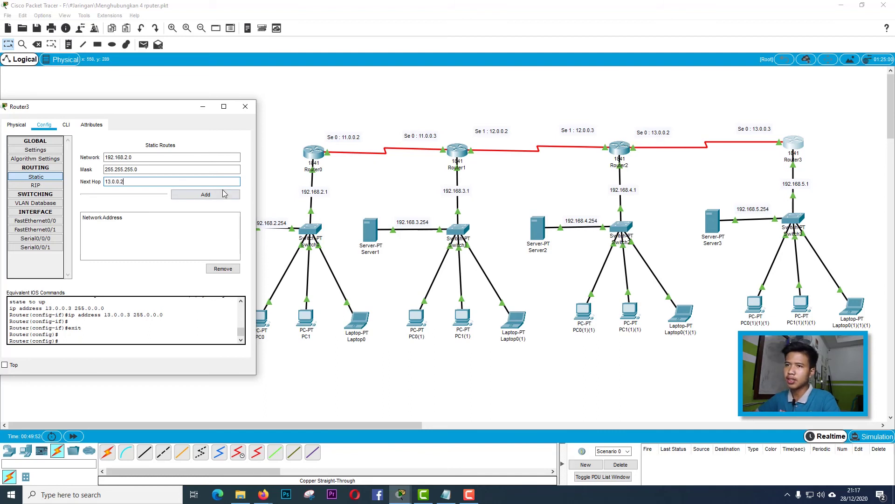
click(224, 194)
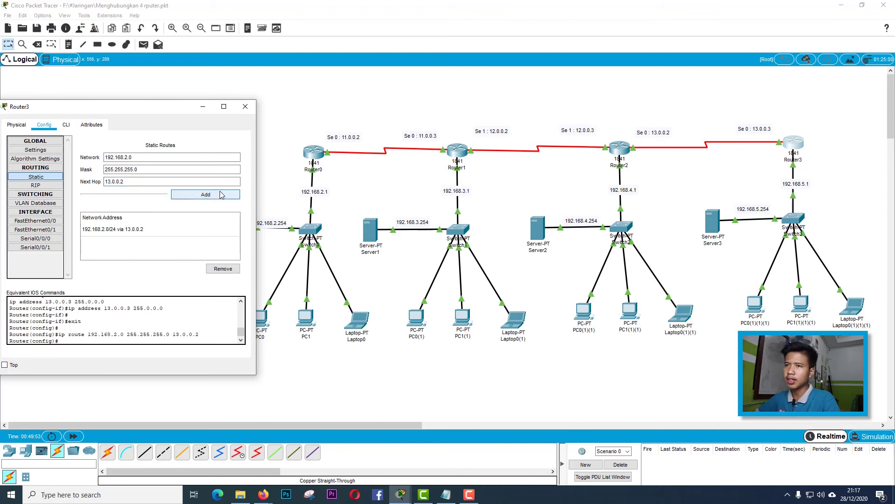
Add a static route on Router3 to network 192.168.3.0, mask 255.255.255.0, via next hop 13.0.0.2.
click(125, 157)
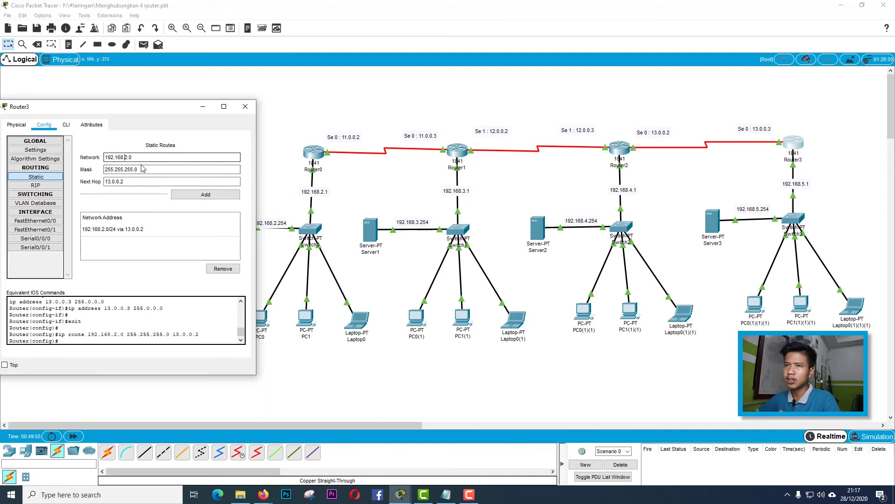
key(BackSpace)
text(3)
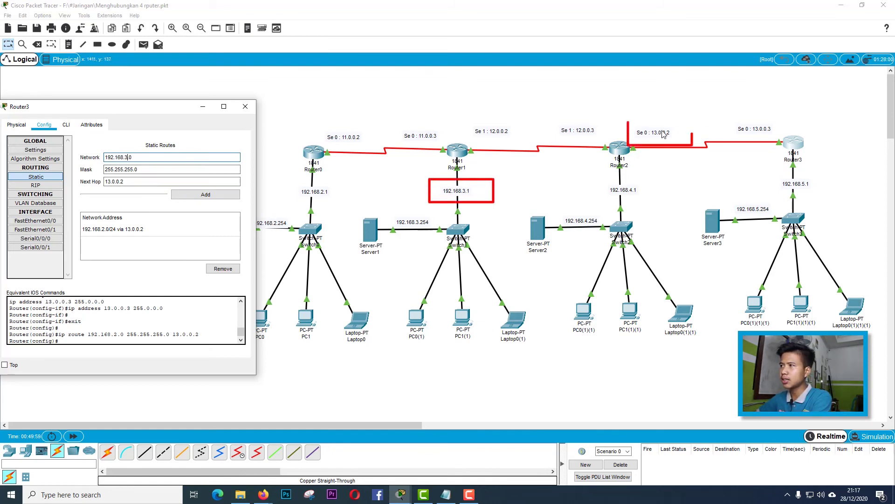
click(224, 194)
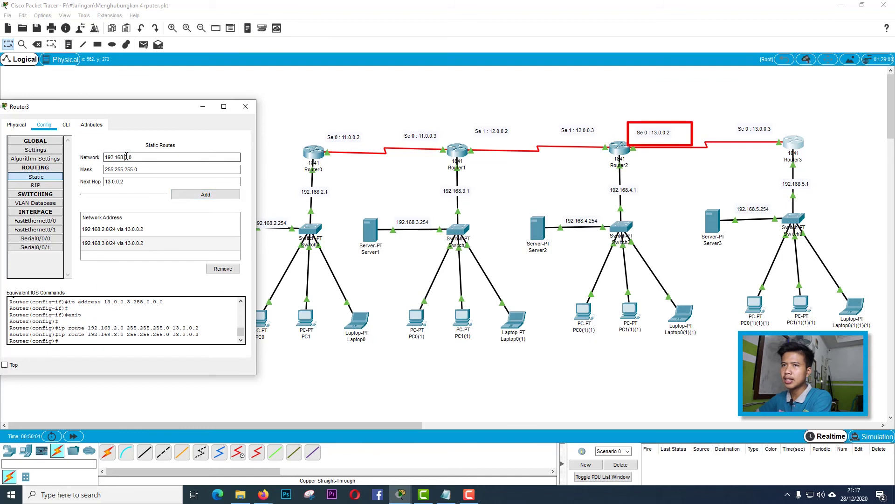
Add a static route on Router3 to network 192.168.4.0 via next hop 13.0.0.2 and close its window.
text(4)
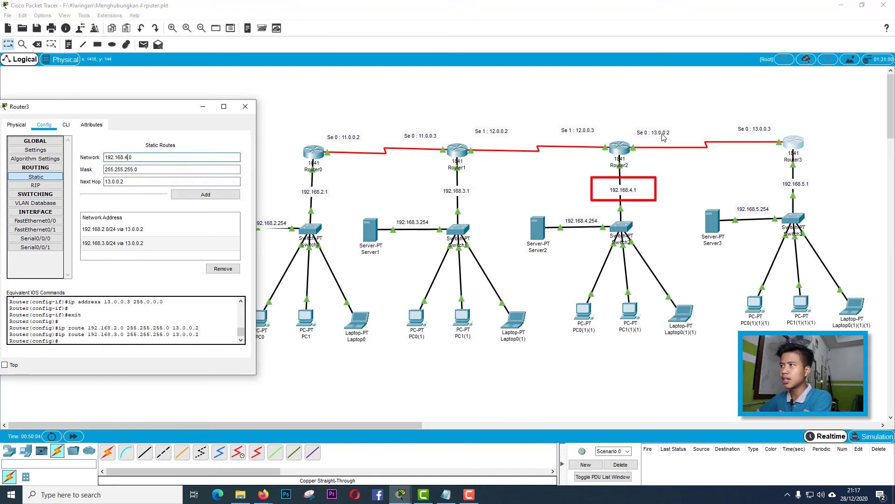
click(214, 201)
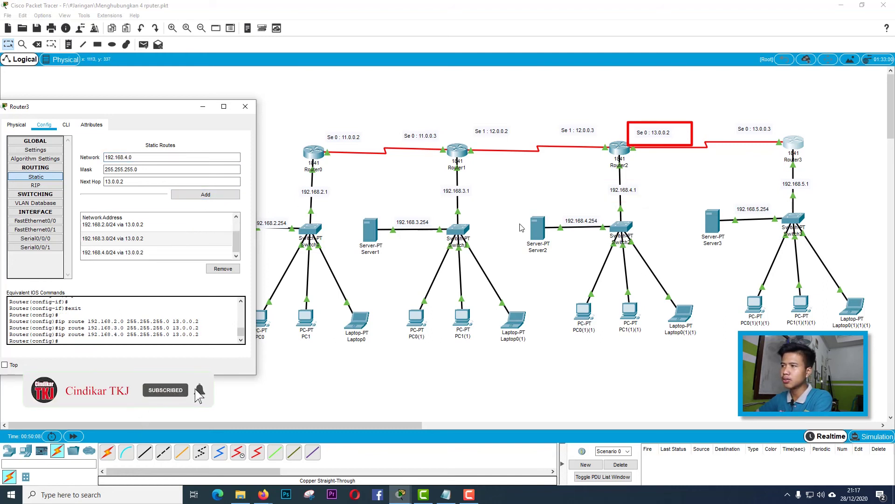
click(246, 106)
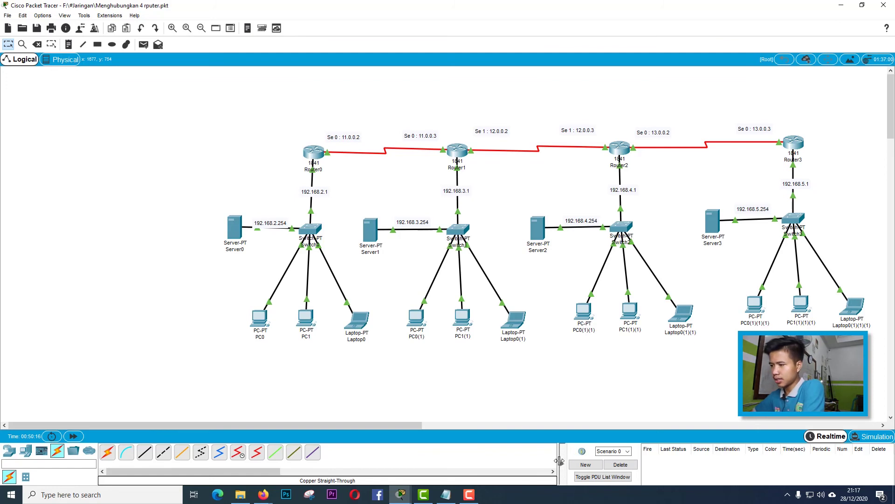
Widen the PDU list area, then test PC0 to Laptop0 with a simple PDU and clear the scenario.
drag(559, 461, 506, 459)
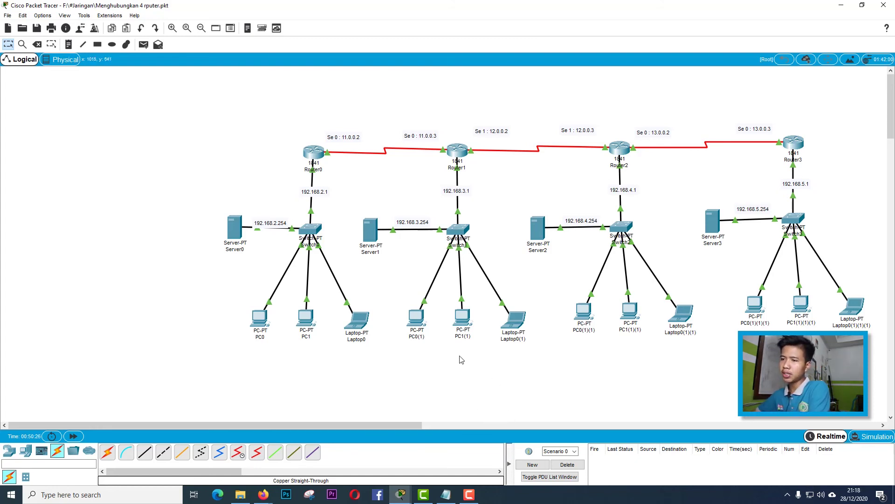
mouse_move(262, 329)
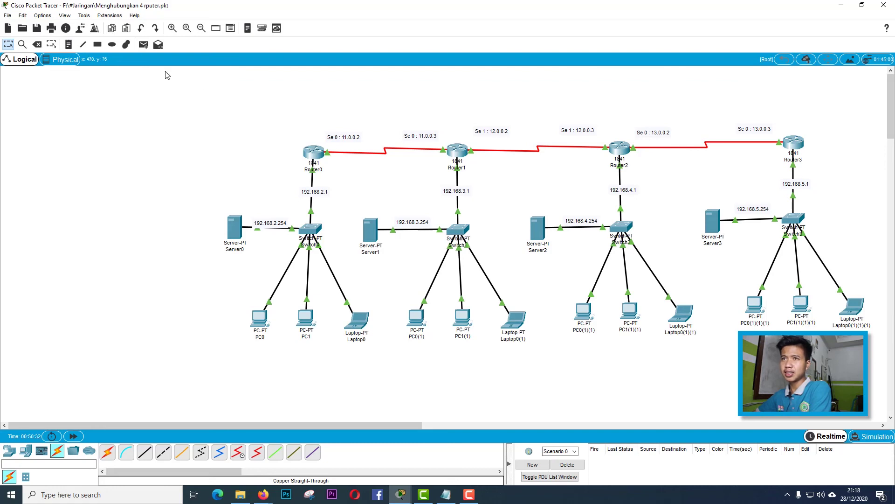
click(144, 45)
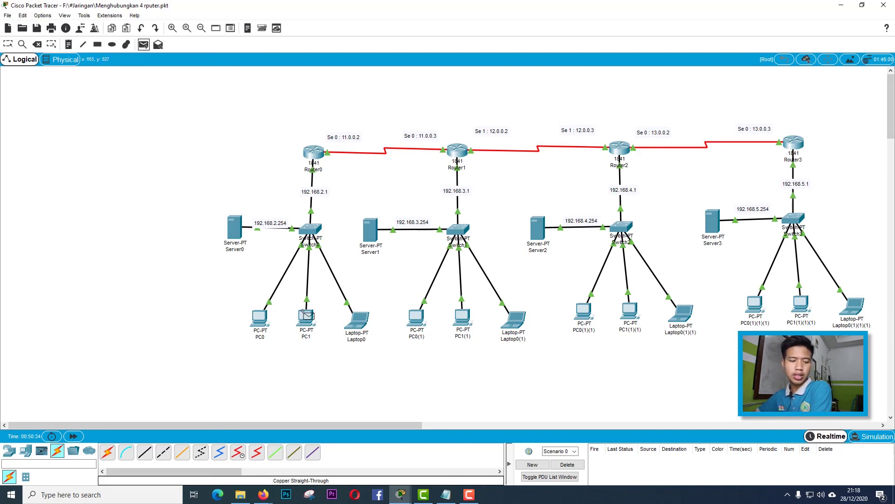
click(261, 320)
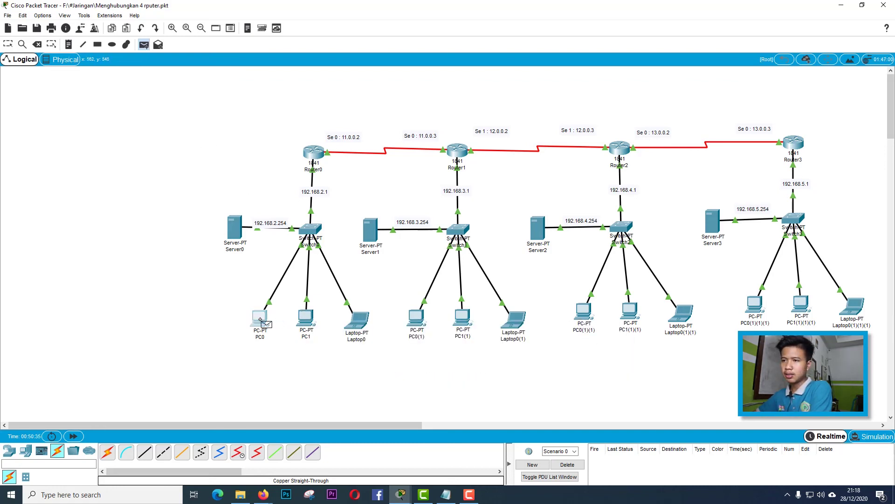
click(345, 327)
click(567, 464)
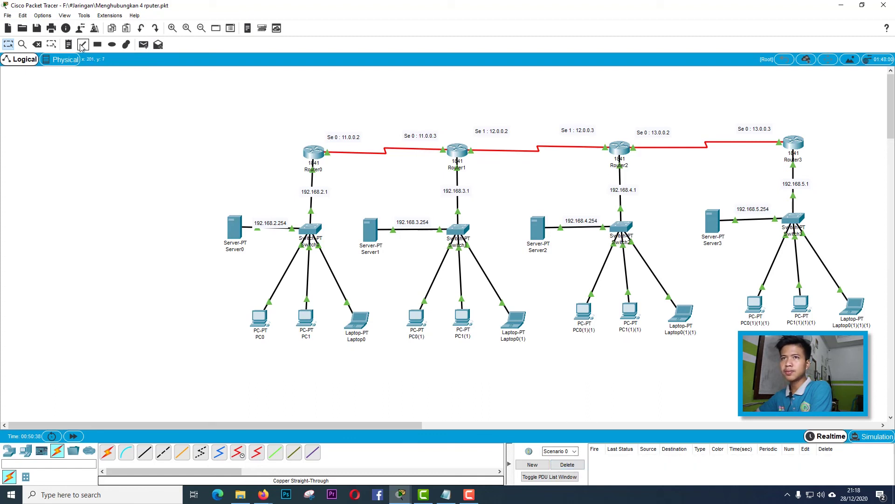
Test the connection from PC0 to PC0(1) on the 192.168.3.0 LAN with two simple PDUs, then clear the scenario.
click(144, 45)
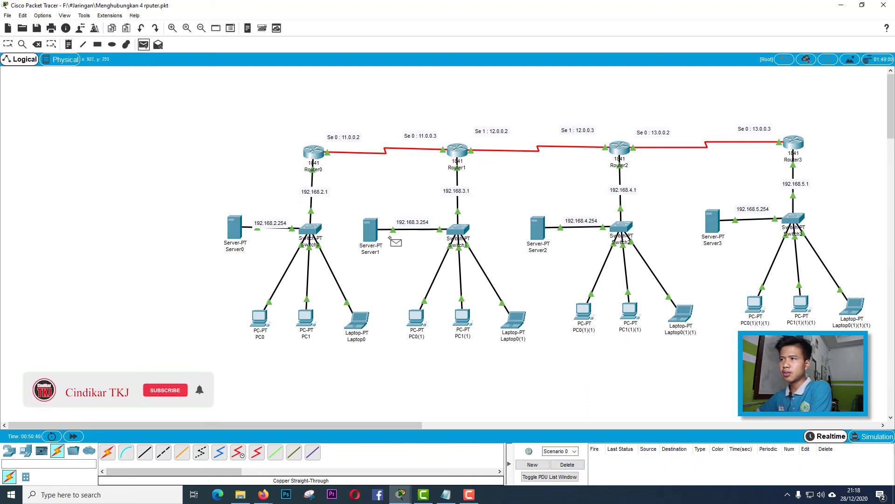
click(259, 319)
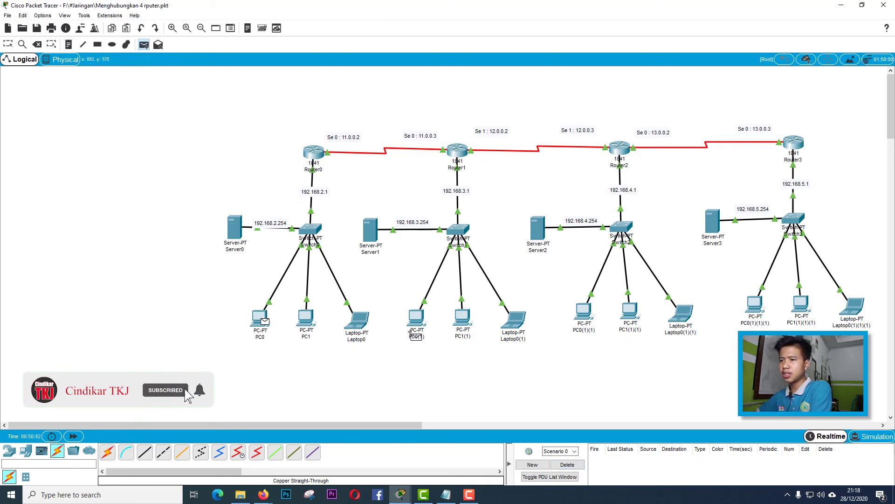
click(414, 323)
click(143, 44)
click(262, 318)
click(415, 322)
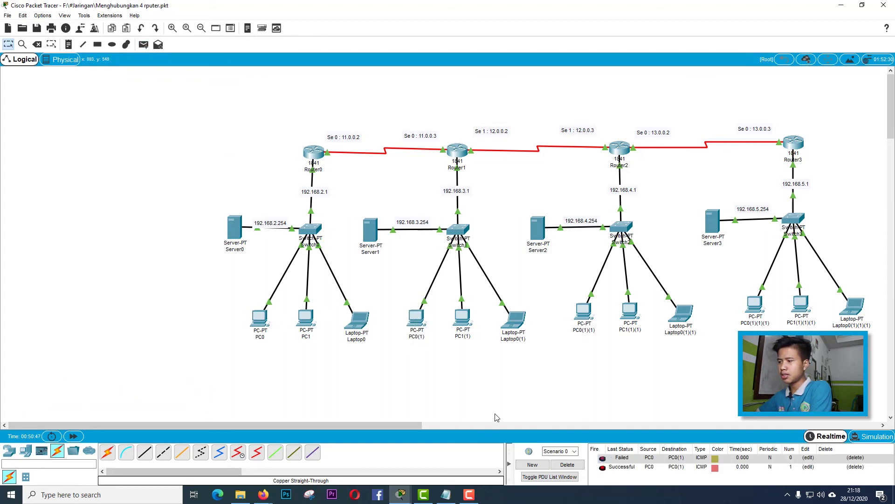
click(567, 464)
Test the connection from PC0 to PC0(1)(1) on the 192.168.4.0 LAN with two simple PDUs, then clear the scenario.
click(144, 45)
click(260, 319)
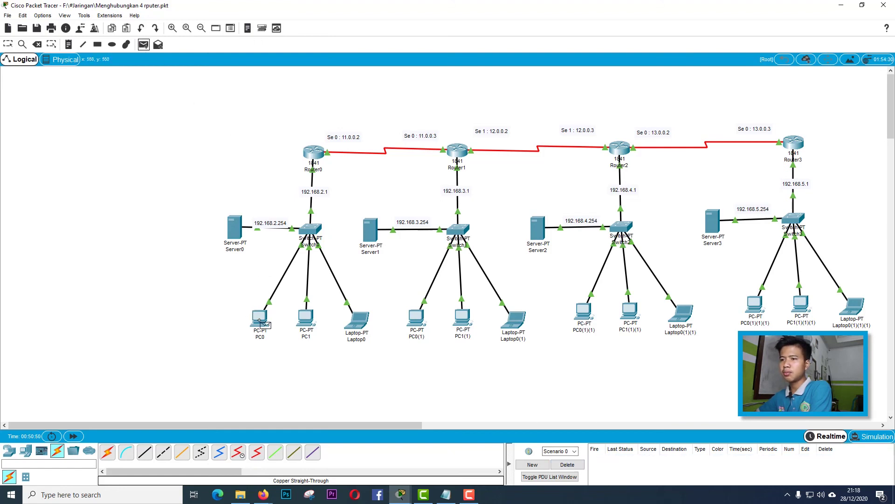
click(583, 315)
click(144, 45)
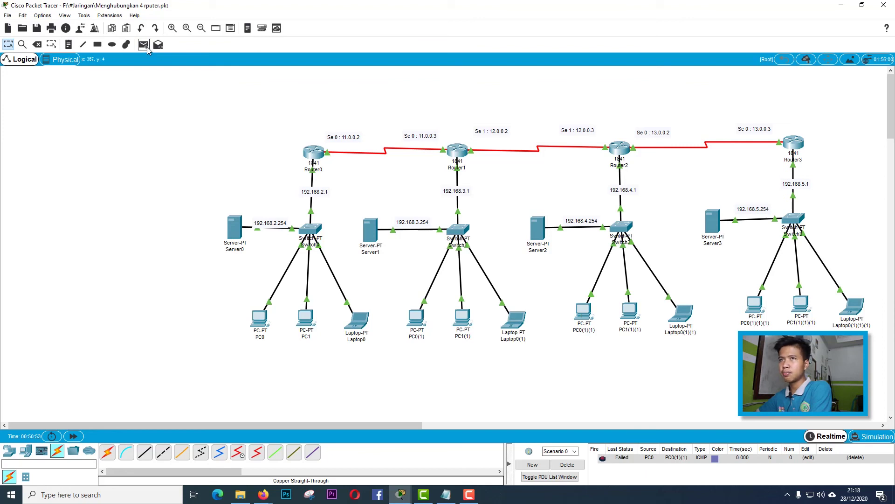
click(259, 319)
click(587, 318)
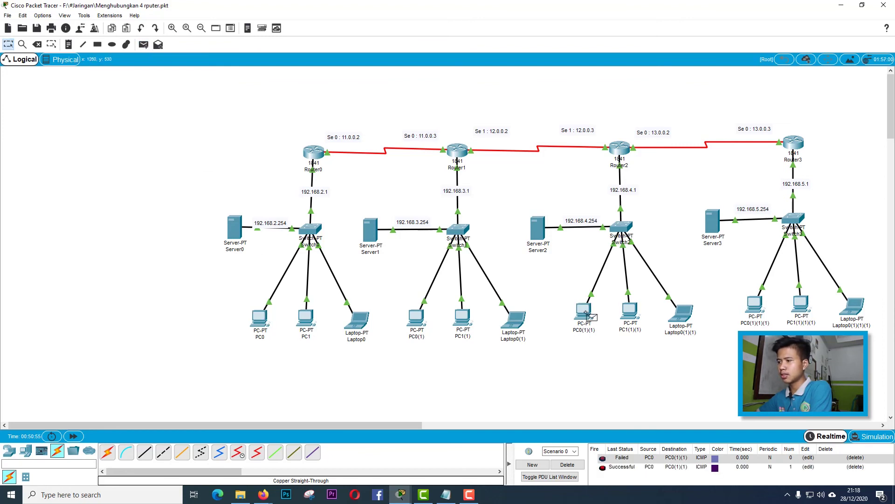
click(568, 464)
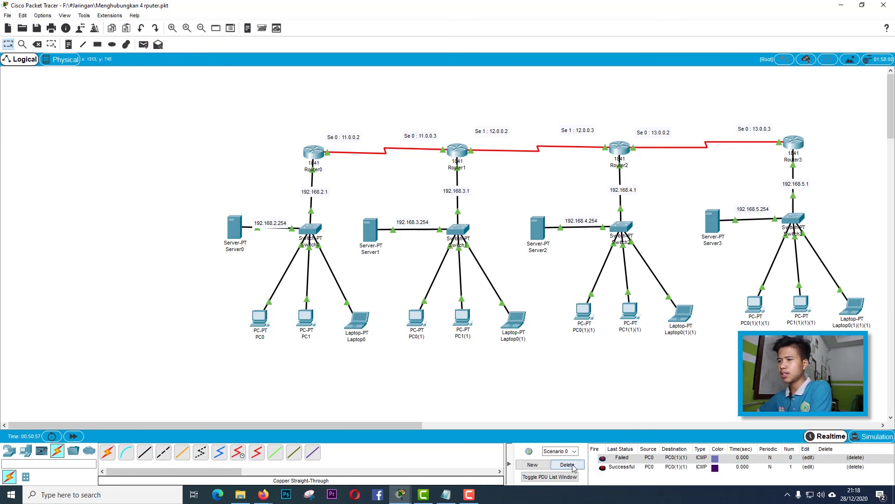
Send two simple PDUs from PC0 to PC0(1)(1)(1) on the 192.168.5.0 LAN.
click(144, 44)
click(260, 319)
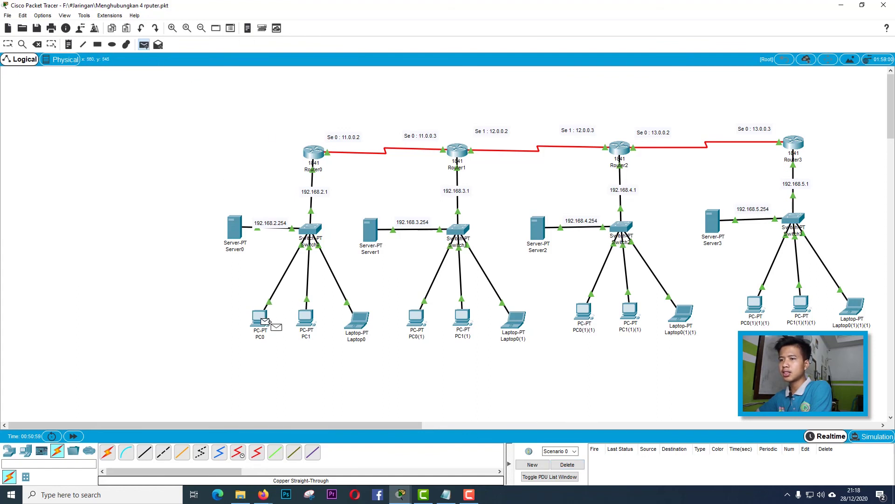
click(755, 306)
click(143, 45)
click(259, 319)
click(756, 306)
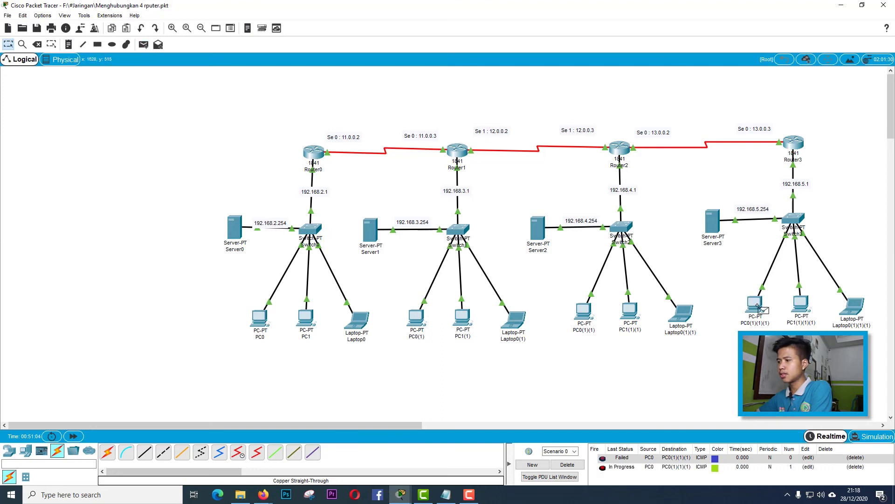
Play the two PDUs from PC0 to PC0(1)(1)(1) in Simulation mode, with all four routers in view.
click(859, 436)
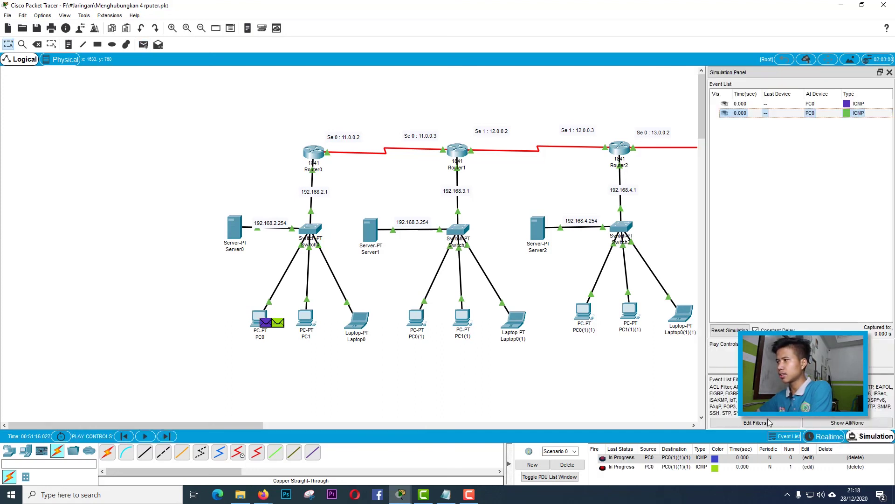
drag(257, 425, 336, 427)
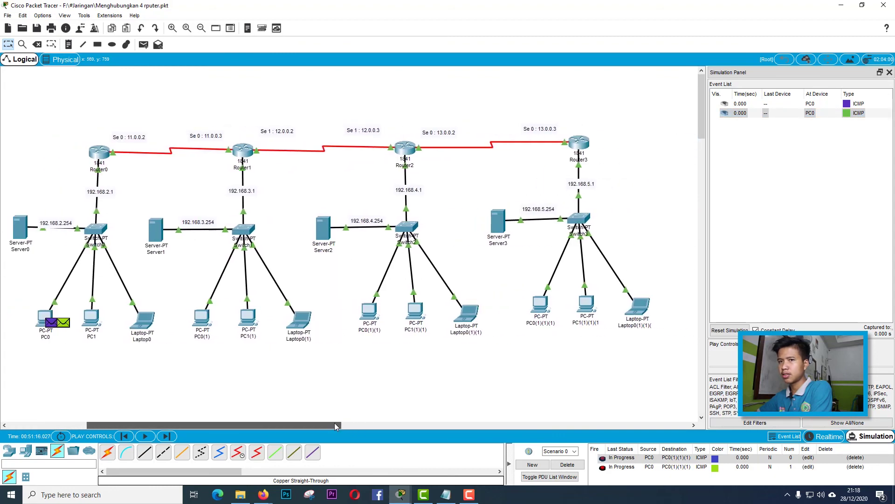
key(alt+p)
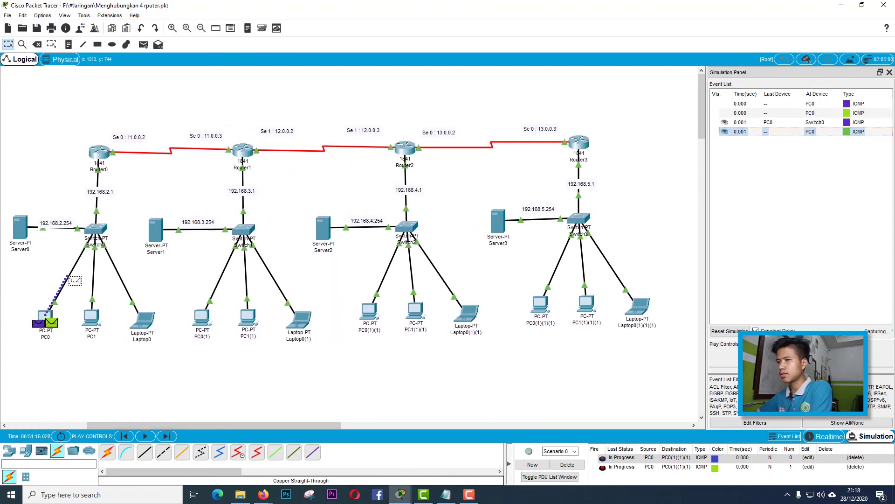